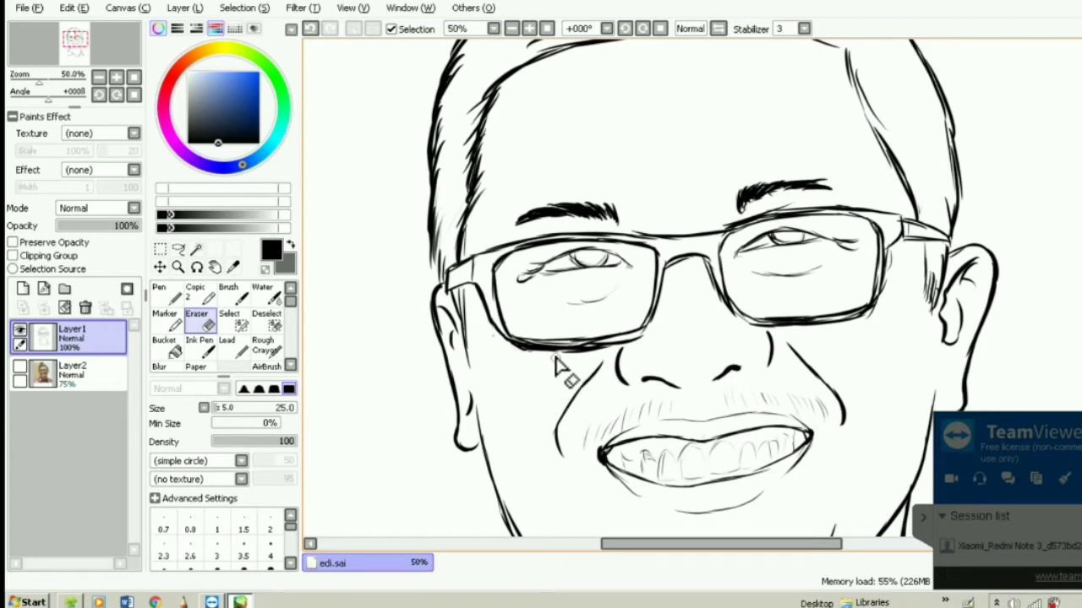
Erase stray marks beneath the lower rim of the left lens on Layer1
mouse_move(575, 355)
left_mouse_down()
mouse_move(551, 357)
mouse_move(589, 351)
mouse_move(582, 361)
mouse_move(608, 368)
mouse_move(593, 363)
mouse_move(603, 347)
left_mouse_up()
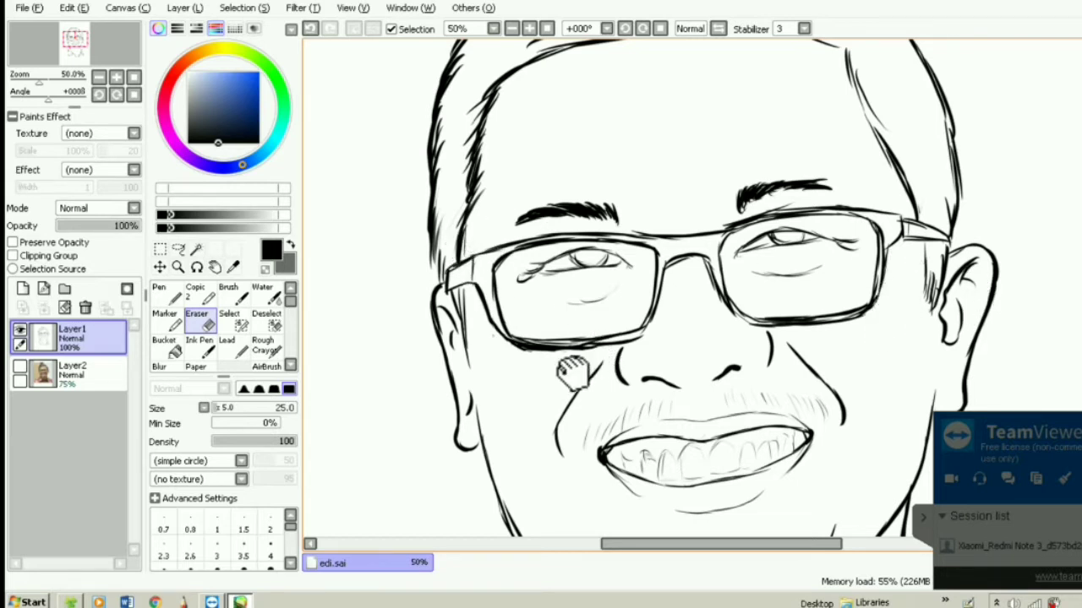
scroll(676, 372, "down", 2)
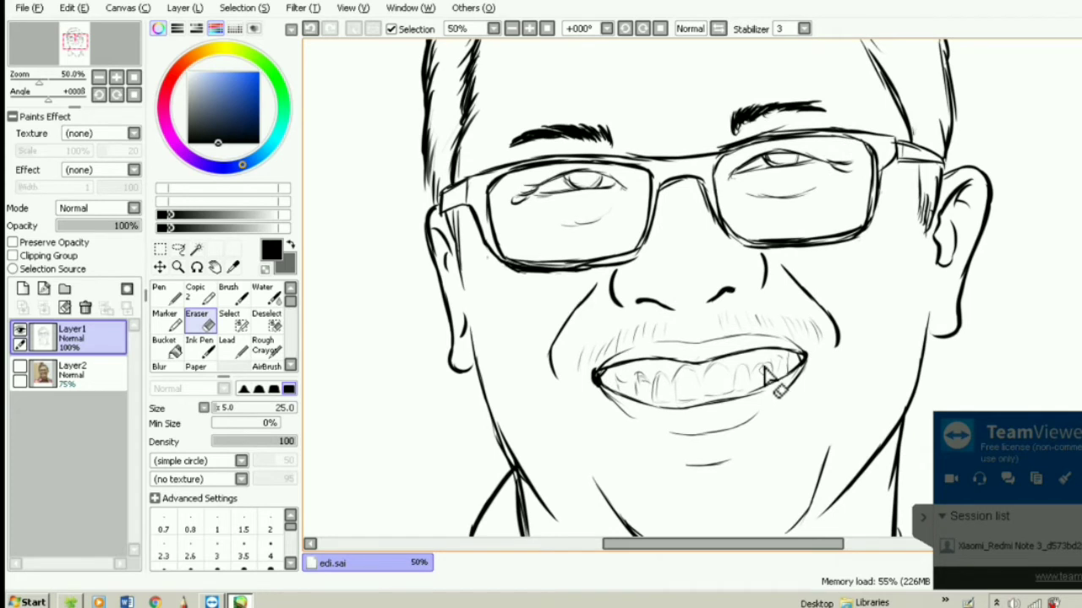
mouse_move(550, 441)
left_mouse_down()
mouse_move(533, 403)
mouse_move(538, 326)
left_mouse_up()
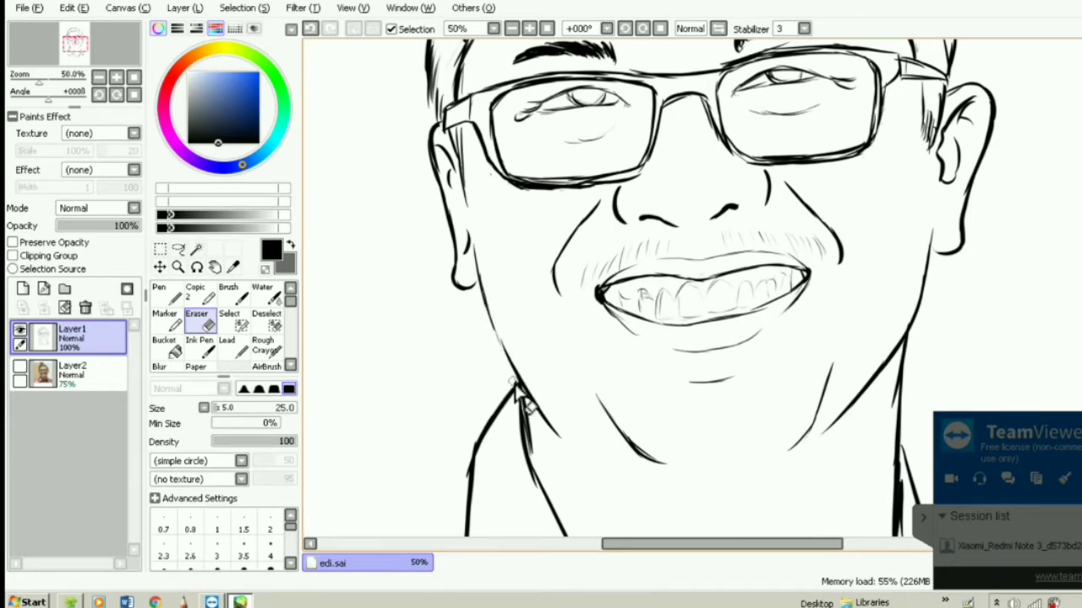
With the Pen tool, darken and extend the left sideburn hair strokes down to the glasses' temple
left_click(160, 292)
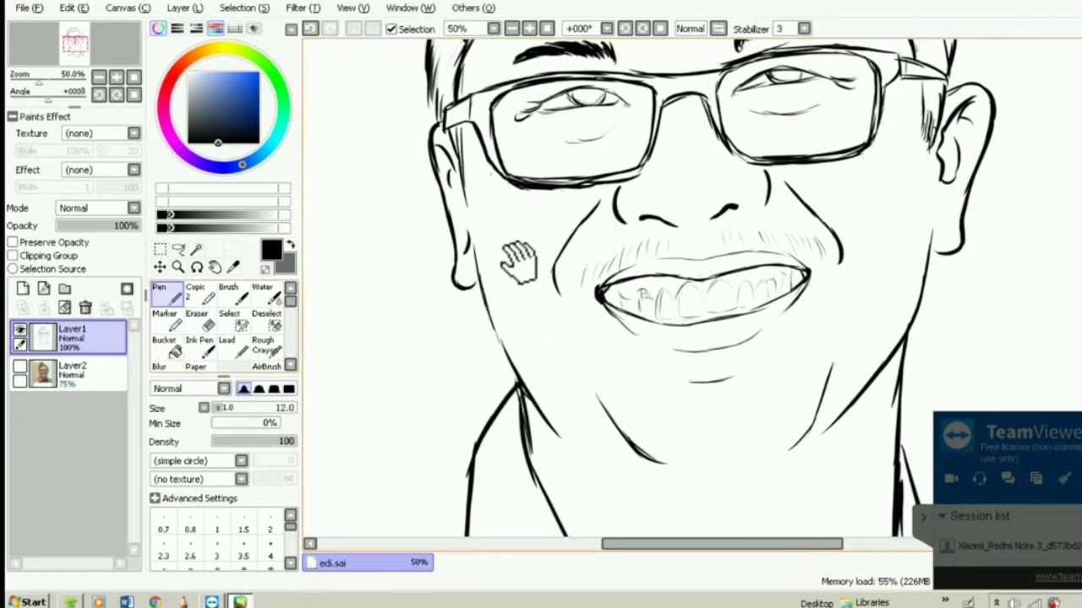
left_click_drag(517, 181, 505, 317)
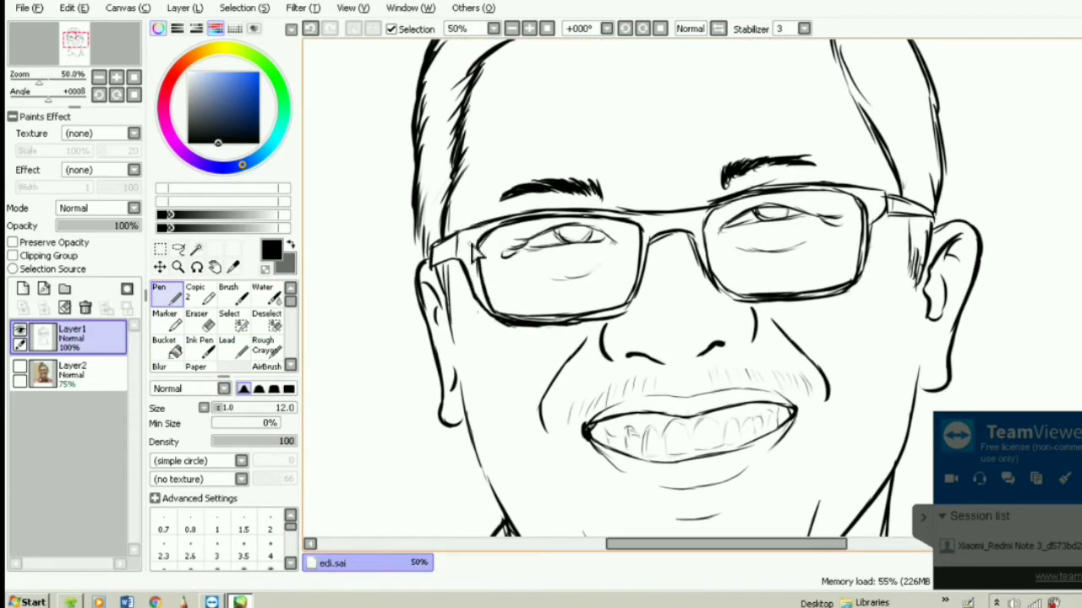
scroll(472, 251, "up", 2)
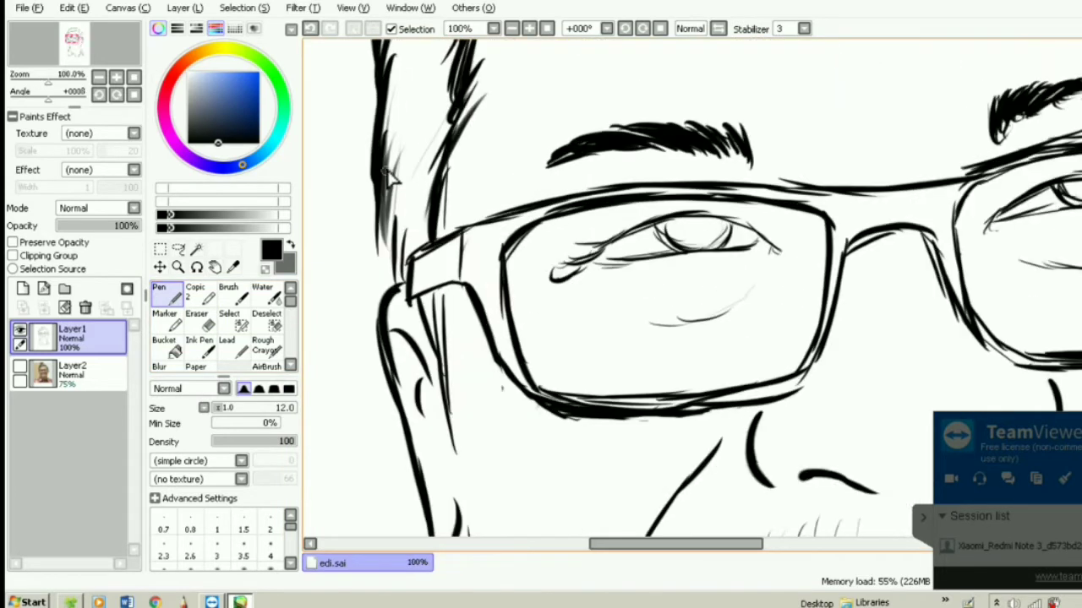
left_click_drag(384, 171, 388, 223)
left_click_drag(386, 147, 392, 234)
left_click_drag(380, 174, 395, 254)
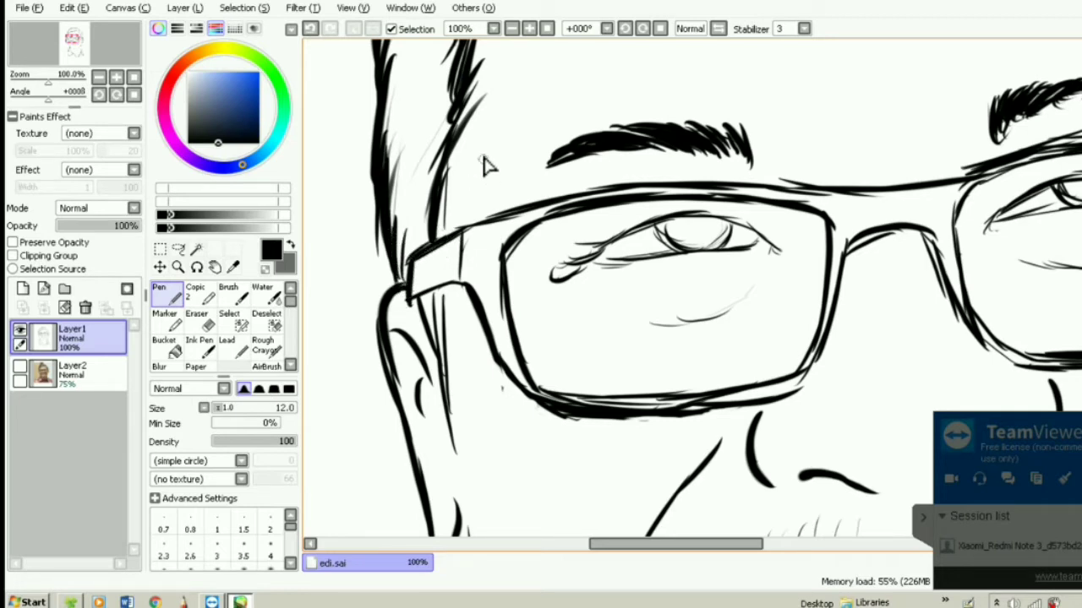
left_click_drag(450, 161, 443, 290)
Thicken the outer hair outline from the upper left of the head across the crown
left_click_drag(442, 181, 426, 461)
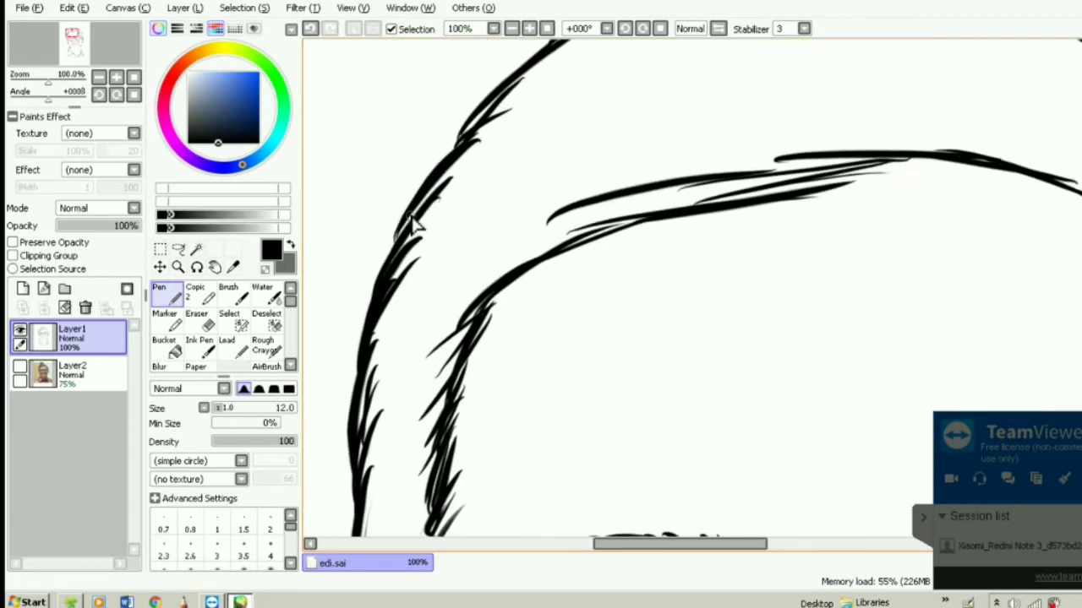
left_click_drag(474, 125, 442, 197)
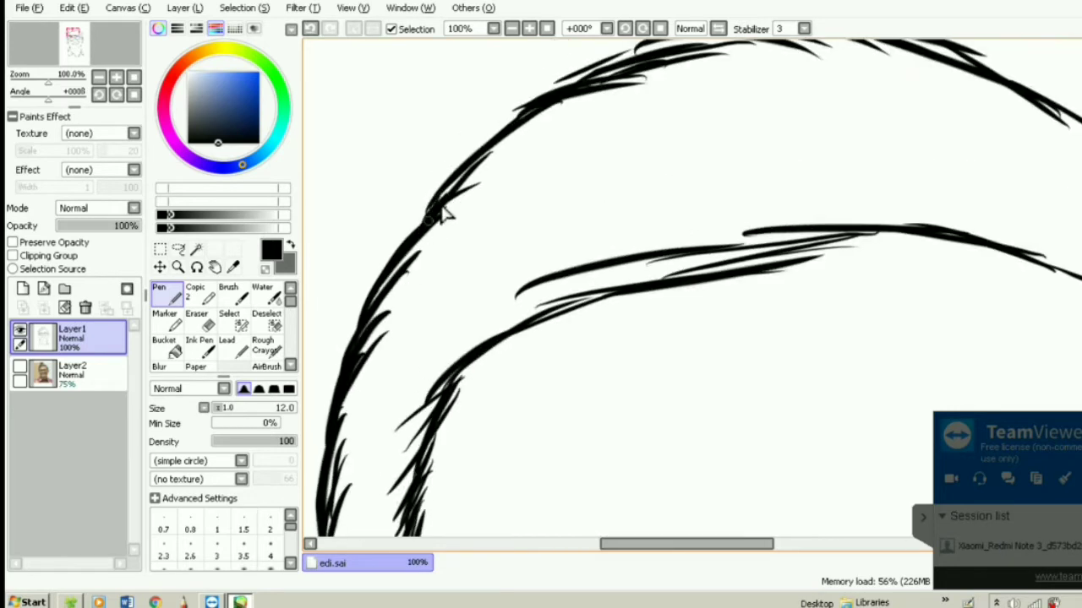
left_click_drag(543, 81, 451, 155)
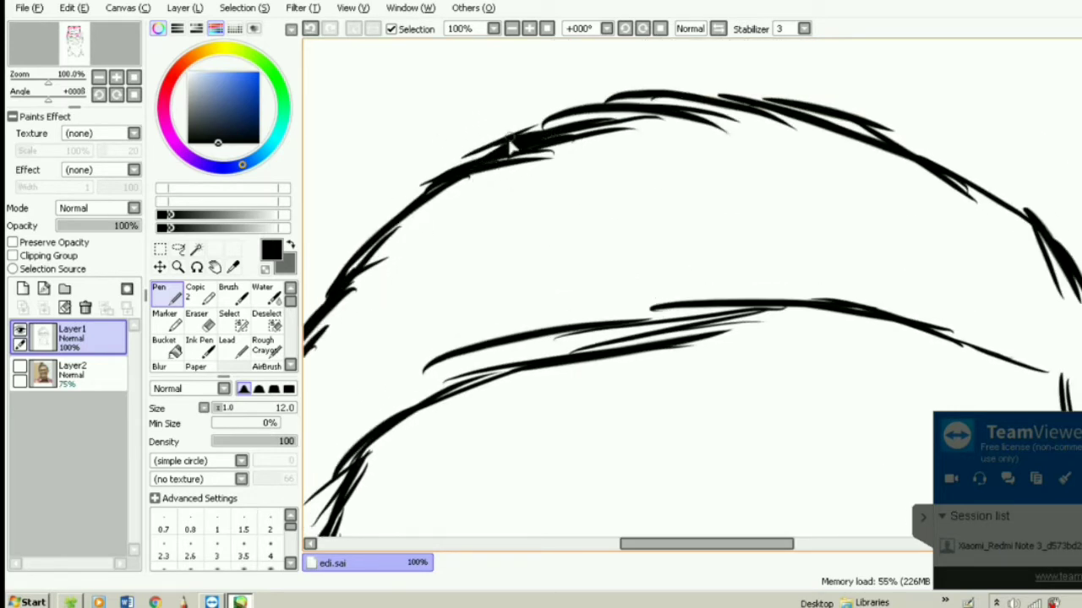
mouse_move(518, 137)
left_mouse_down()
mouse_move(658, 100)
mouse_move(624, 125)
mouse_move(568, 116)
mouse_move(660, 96)
left_mouse_up()
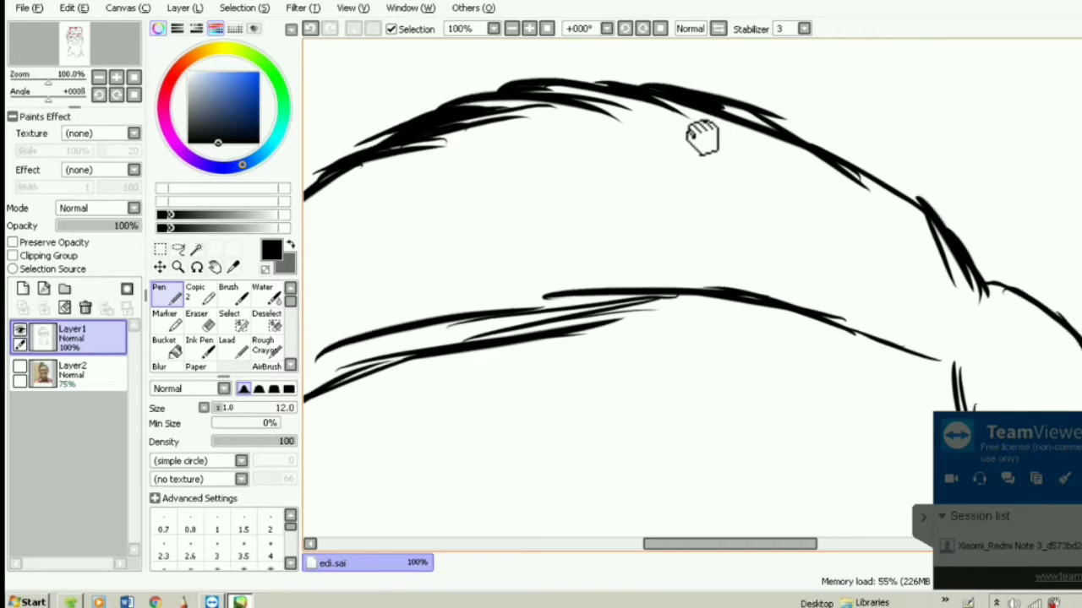
Thicken the outer hair outline along the right side of the head, from the notch down to the glasses' temple
left_click_drag(826, 186, 624, 95)
left_click_drag(707, 119, 741, 169)
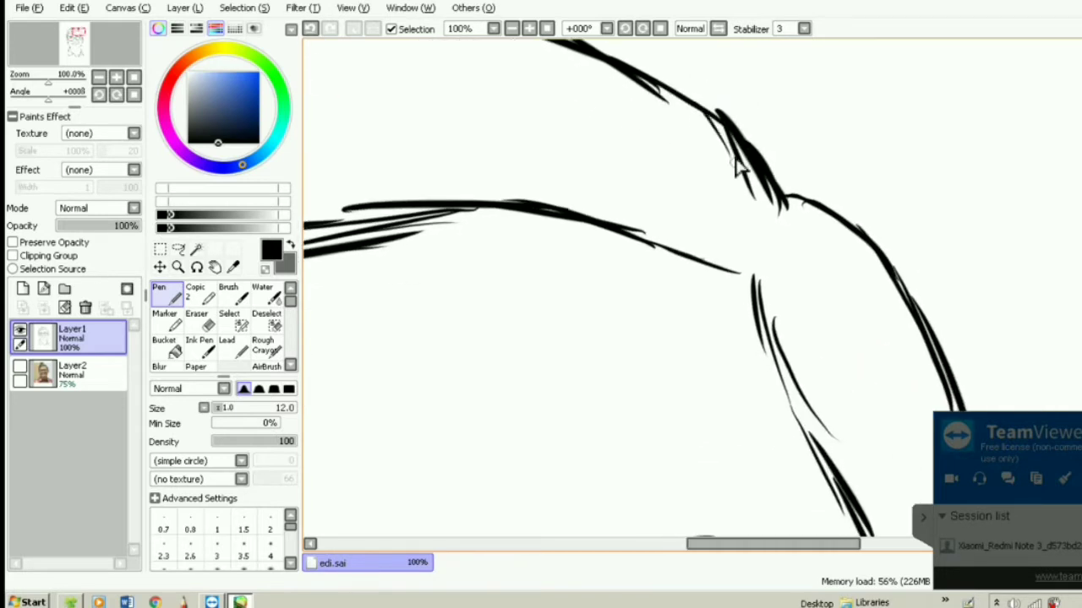
left_click_drag(691, 95, 748, 203)
mouse_move(702, 101)
left_mouse_down()
mouse_move(746, 186)
mouse_move(617, 53)
left_mouse_up()
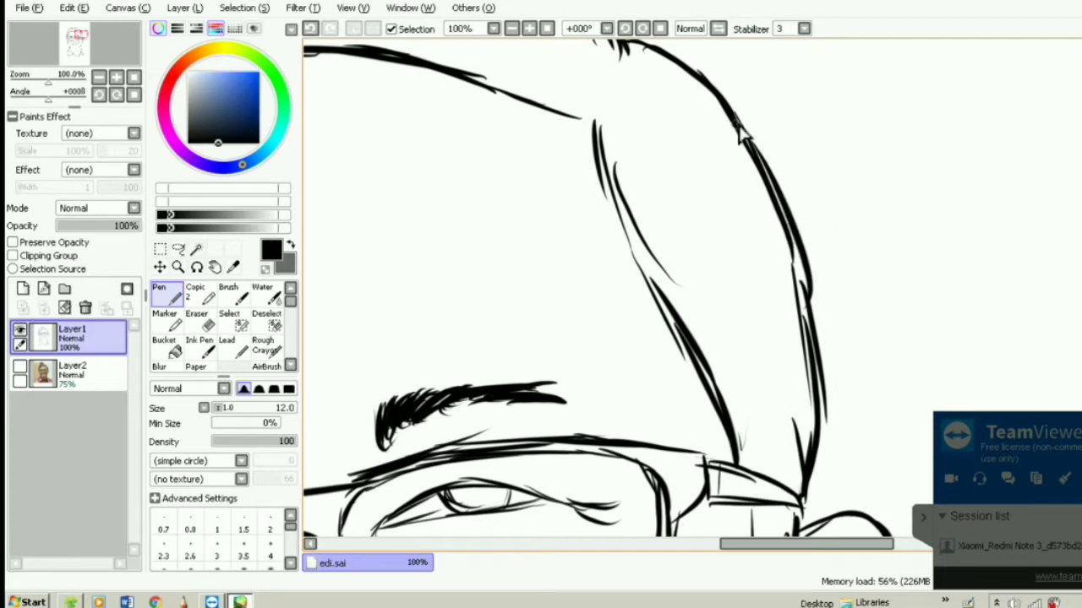
left_click_drag(801, 287, 759, 233)
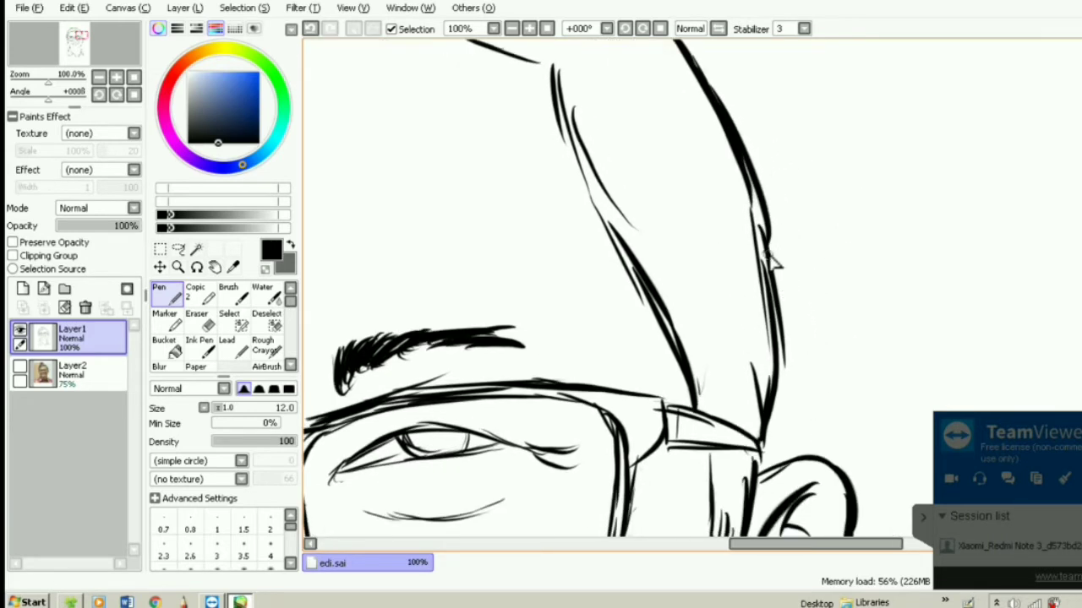
left_click_drag(769, 372, 769, 297)
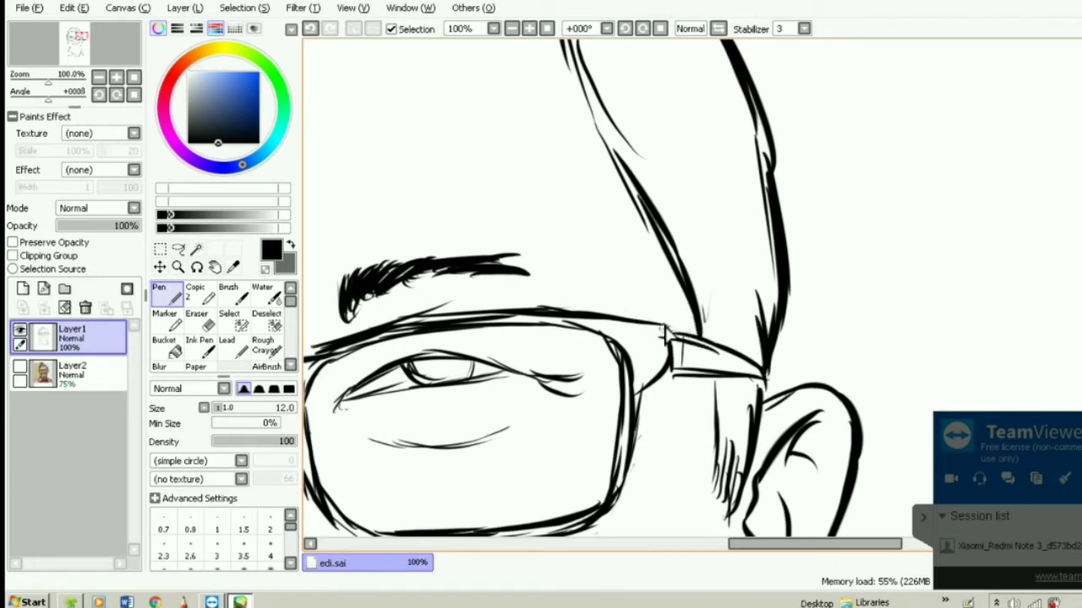
Thicken the lines of the right glasses hinge and temple, and fill in the right sideburn strokes beneath it
left_click_drag(669, 327, 719, 348)
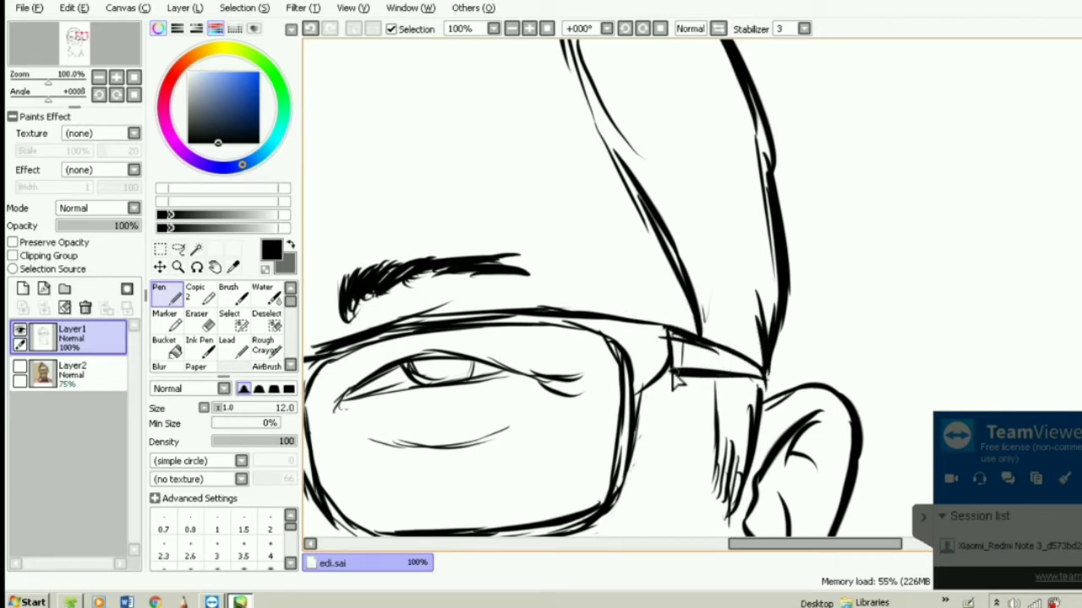
mouse_move(672, 376)
left_mouse_down()
mouse_move(643, 395)
mouse_move(671, 375)
mouse_move(642, 427)
left_mouse_up()
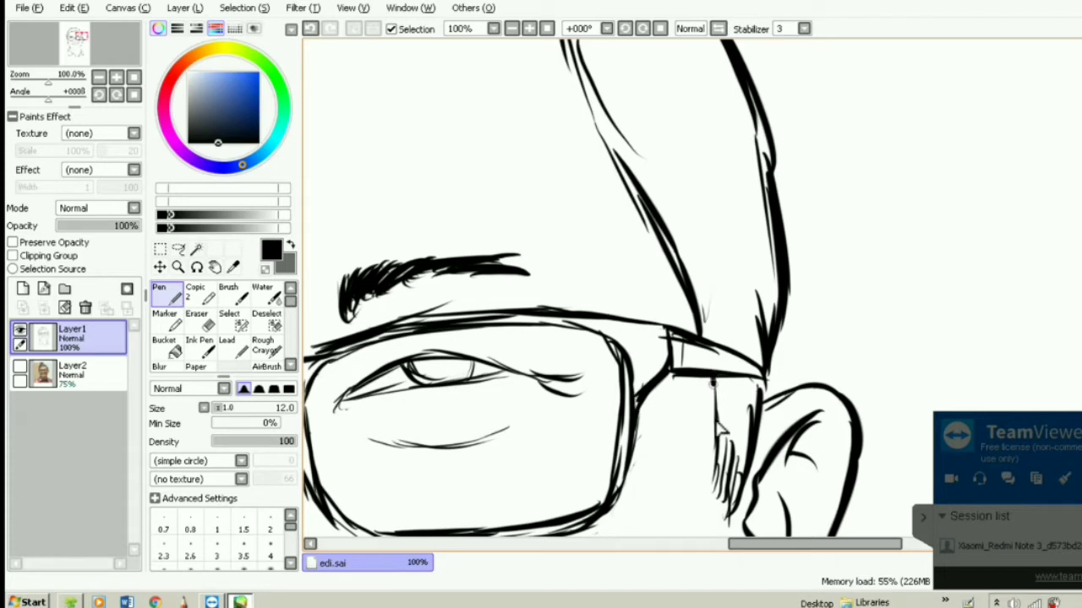
mouse_move(712, 382)
left_mouse_down()
mouse_move(725, 495)
mouse_move(736, 473)
left_mouse_up()
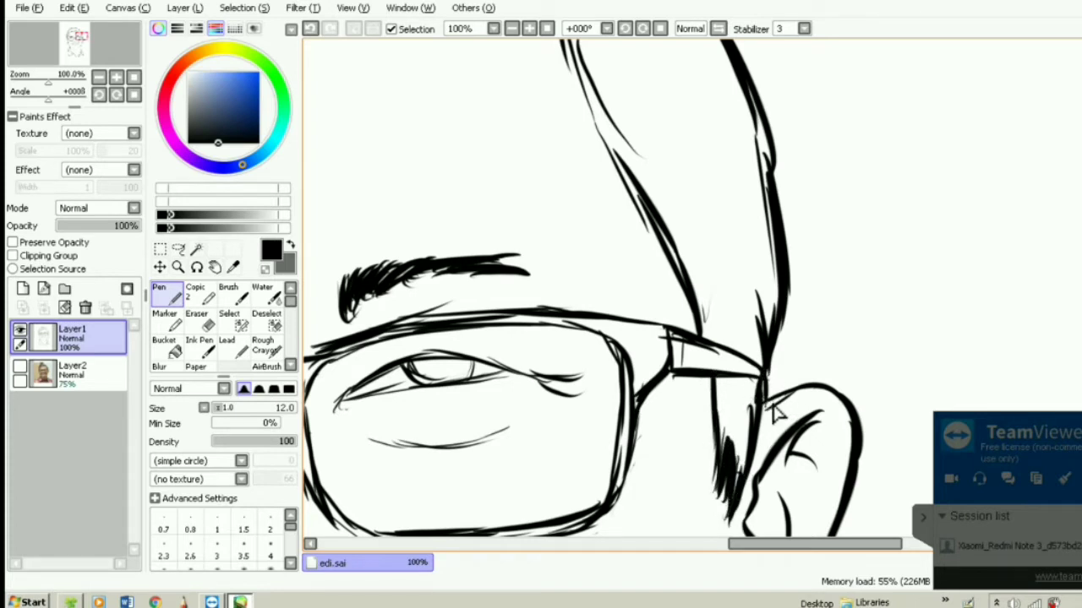
Thicken the right jawline from the earlobe down to where it meets the neck, undoing stray strokes
scroll(792, 405, "down", 5)
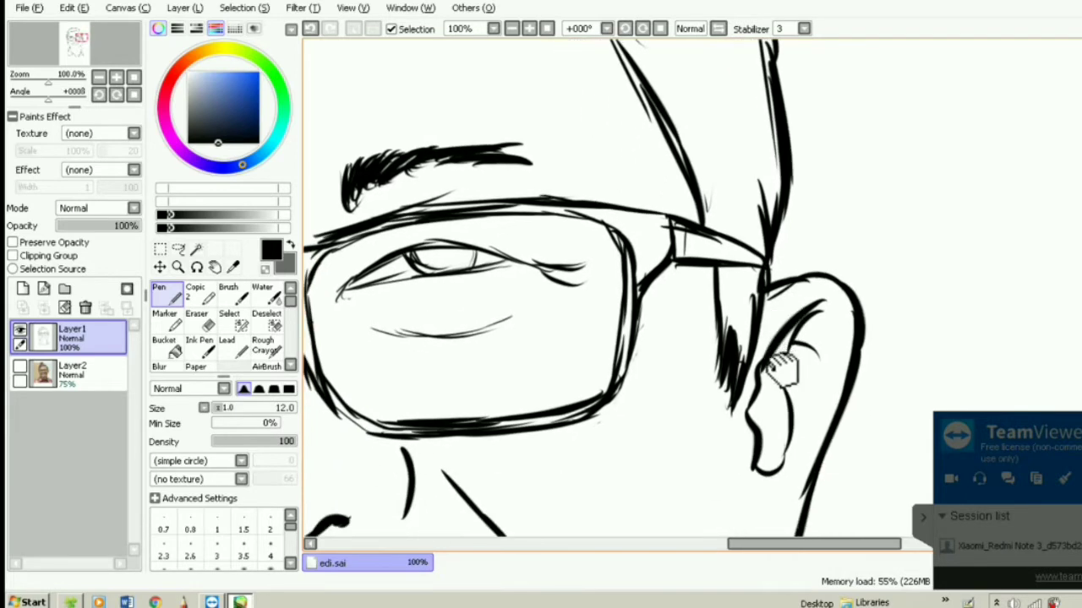
scroll(796, 263, "down", 7)
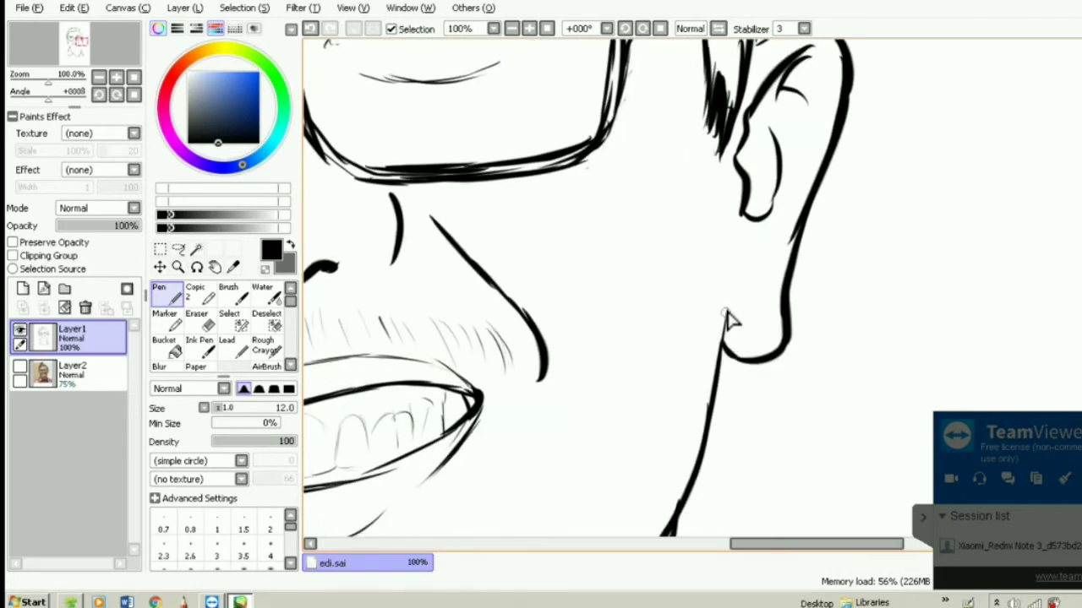
left_click_drag(726, 313, 706, 408)
left_click_drag(718, 348, 689, 468)
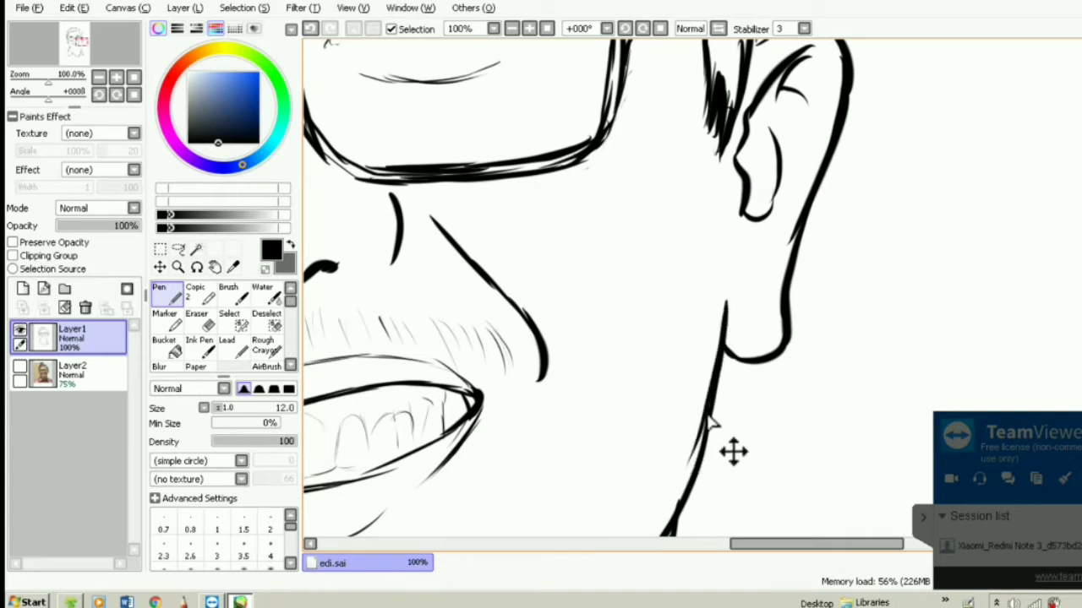
key("ctrl+z")
mouse_move(705, 402)
left_mouse_down()
mouse_move(708, 288)
mouse_move(695, 379)
mouse_move(647, 448)
left_mouse_up()
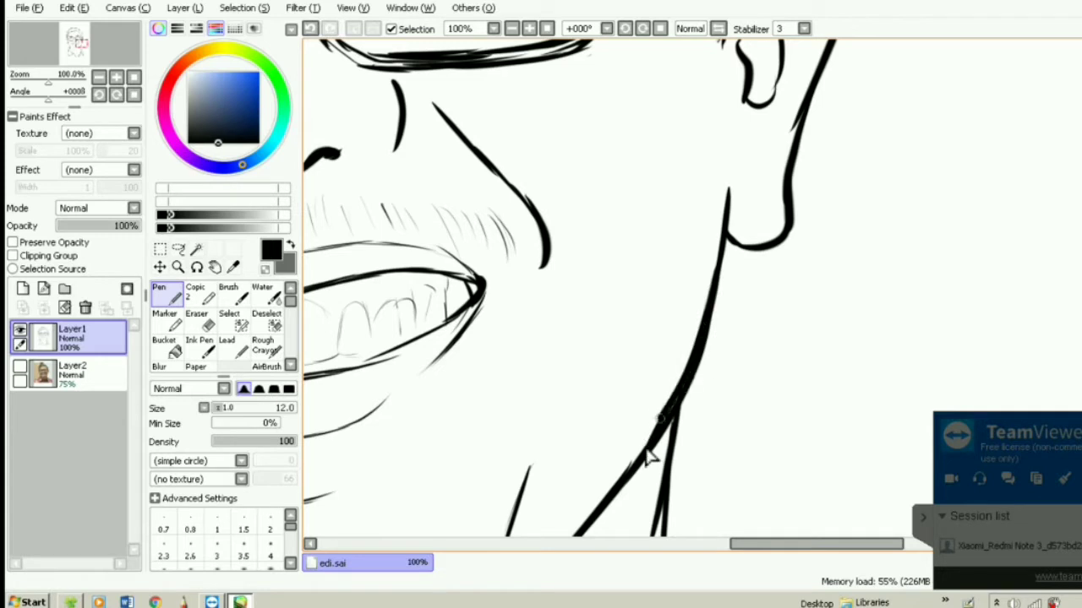
key("ctrl+z")
Thicken the right neck line where it meets the collar line below the jaw
mouse_move(685, 385)
left_mouse_down()
mouse_move(659, 437)
mouse_move(664, 313)
mouse_move(670, 405)
mouse_move(711, 357)
mouse_move(690, 378)
mouse_move(673, 338)
mouse_move(777, 404)
left_mouse_up()
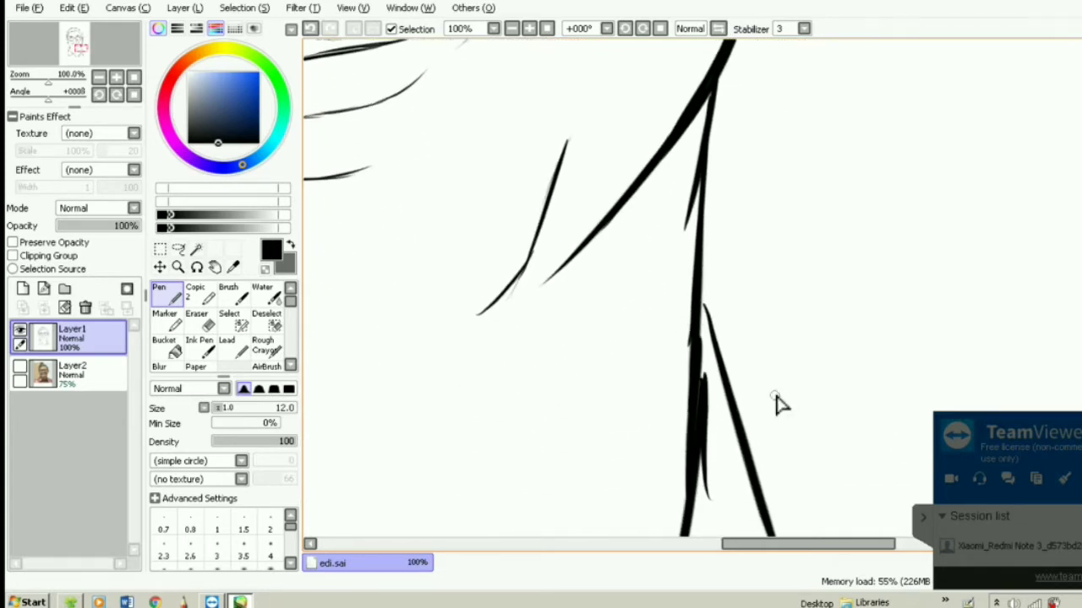
left_click_drag(701, 290, 722, 342)
left_click_drag(704, 288, 702, 454)
Thicken the nose bridge of the glasses and its right arm down to the lower corner of the right lens
scroll(711, 393, "down", 3)
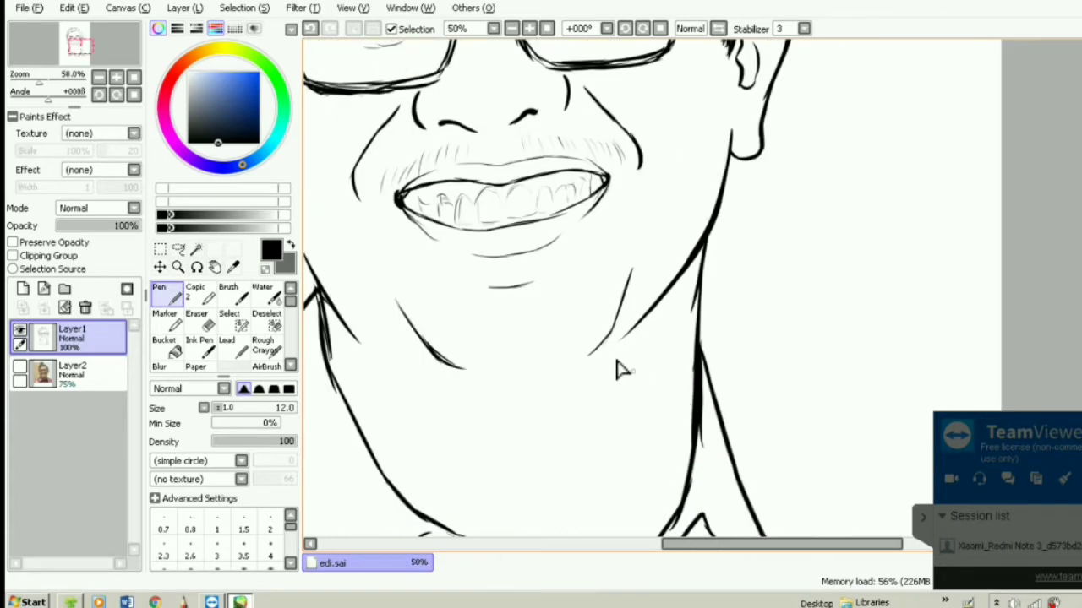
left_click_drag(497, 226, 639, 245)
scroll(555, 167, "up", 4)
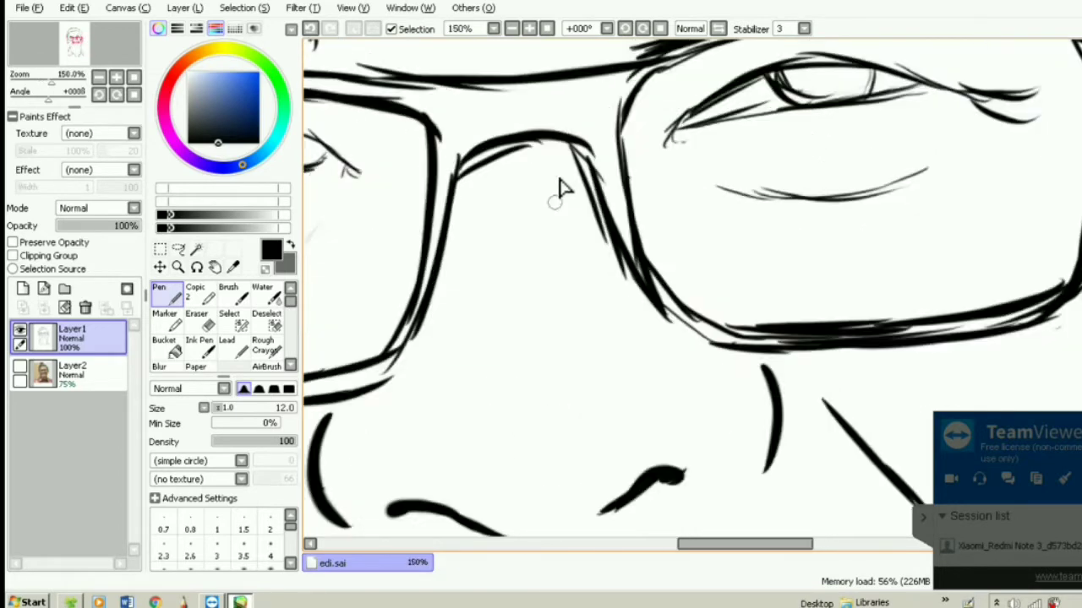
mouse_move(427, 161)
left_mouse_down()
mouse_move(508, 117)
mouse_move(554, 117)
mouse_move(474, 118)
mouse_move(585, 127)
mouse_move(521, 108)
mouse_move(566, 125)
mouse_move(596, 159)
mouse_move(558, 113)
mouse_move(606, 154)
left_mouse_up()
left_click_drag(583, 116, 548, 102)
left_click_drag(604, 146, 663, 328)
left_click_drag(639, 258, 713, 377)
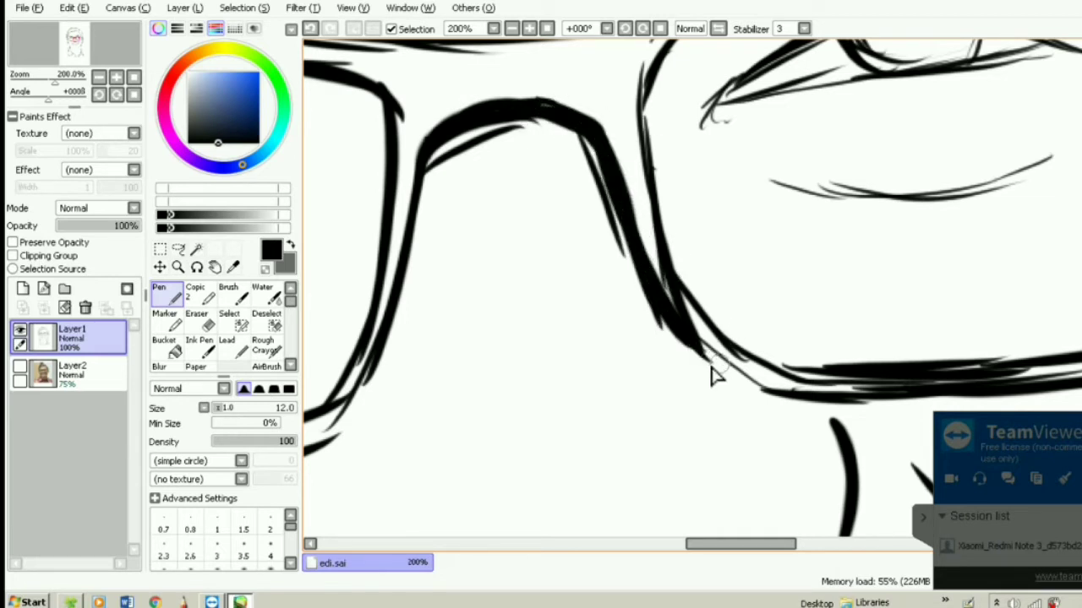
mouse_move(690, 335)
left_mouse_down()
mouse_move(740, 386)
mouse_move(681, 329)
mouse_move(769, 393)
mouse_move(729, 371)
mouse_move(791, 390)
left_mouse_up()
Smooth and thicken the lower rim of the right lens, continuing around its outer corner
left_click_drag(737, 335, 621, 262)
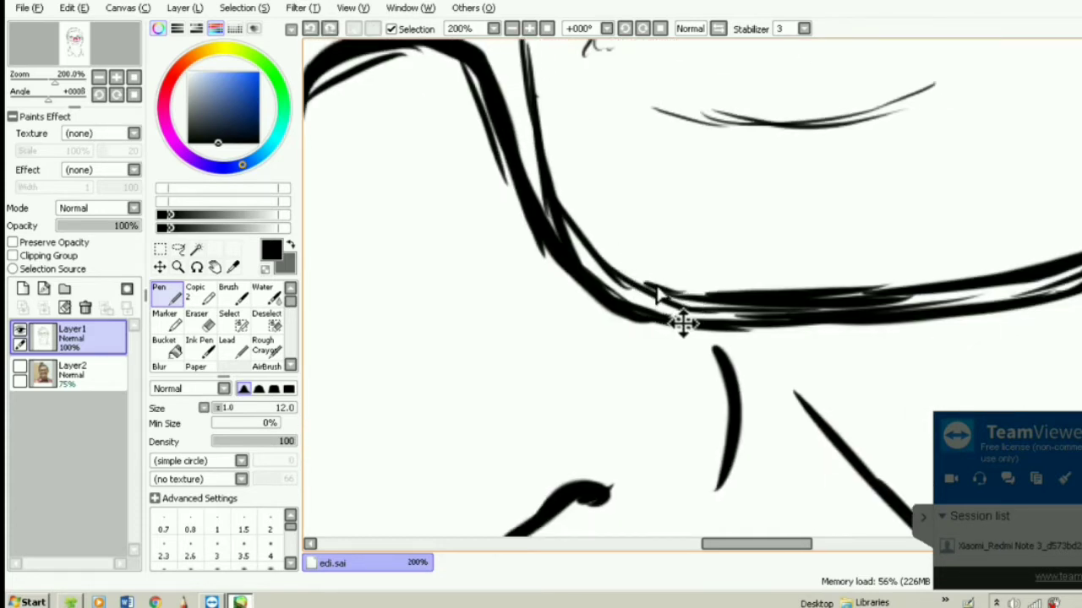
left_click_drag(651, 288, 716, 306)
left_click_drag(612, 271, 733, 325)
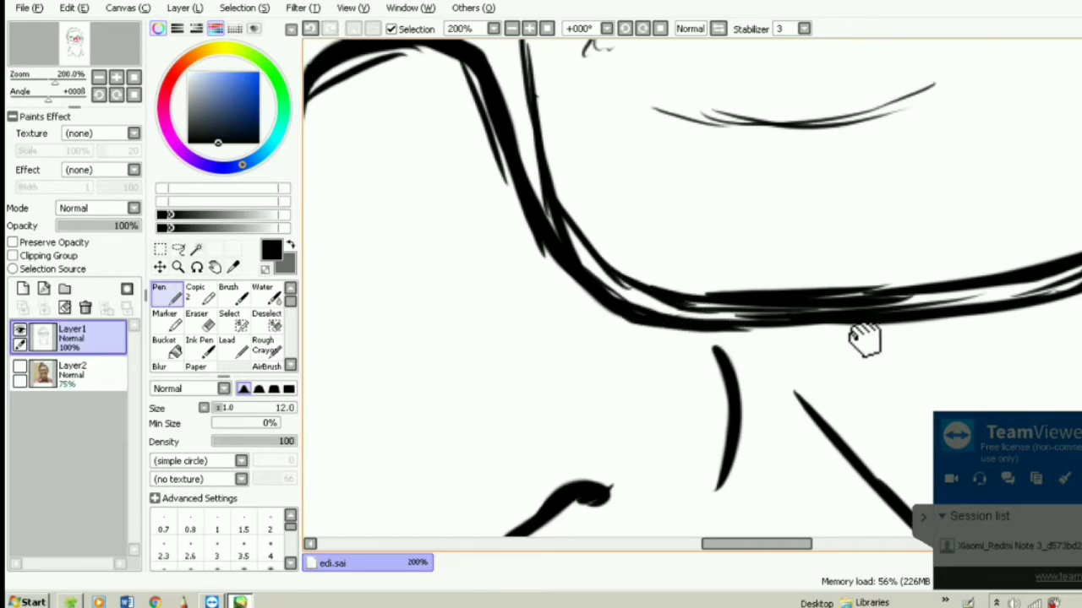
mouse_move(862, 338)
left_mouse_down()
mouse_move(755, 335)
mouse_move(669, 301)
left_mouse_up()
mouse_move(913, 259)
left_mouse_down()
mouse_move(972, 211)
mouse_move(906, 268)
mouse_move(964, 245)
left_mouse_up()
mouse_move(909, 296)
left_mouse_down()
mouse_move(965, 252)
mouse_move(846, 334)
left_mouse_up()
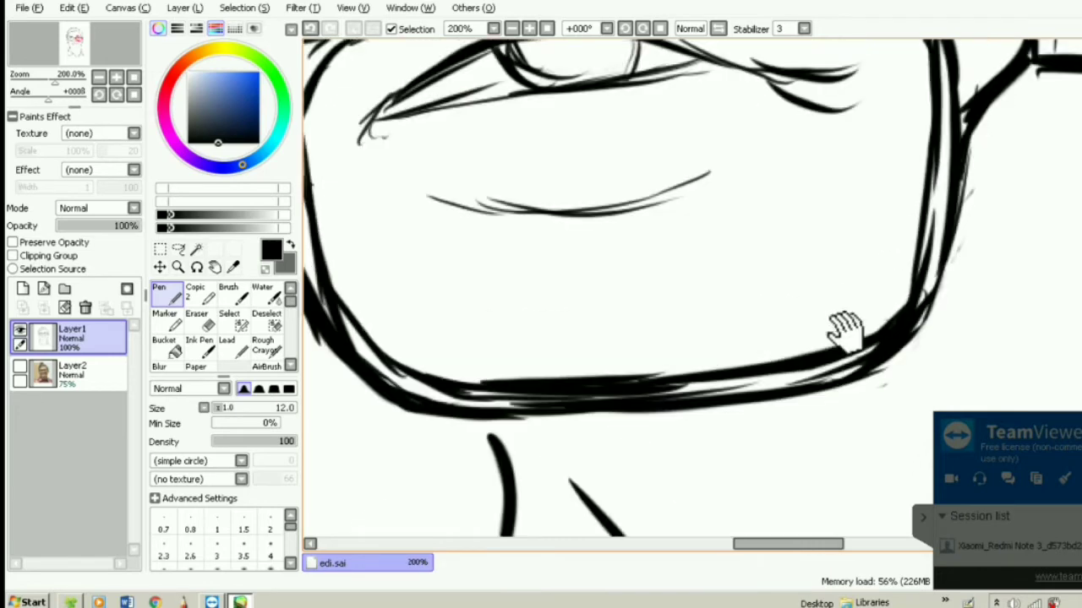
mouse_move(942, 203)
left_mouse_down()
mouse_move(850, 347)
mouse_move(928, 371)
left_mouse_up()
Darken the lower eyelid and the inner corner of the eye behind the right lens
mouse_move(768, 135)
left_mouse_down()
mouse_move(852, 133)
mouse_move(787, 128)
mouse_move(851, 143)
mouse_move(910, 181)
mouse_move(921, 215)
left_mouse_up()
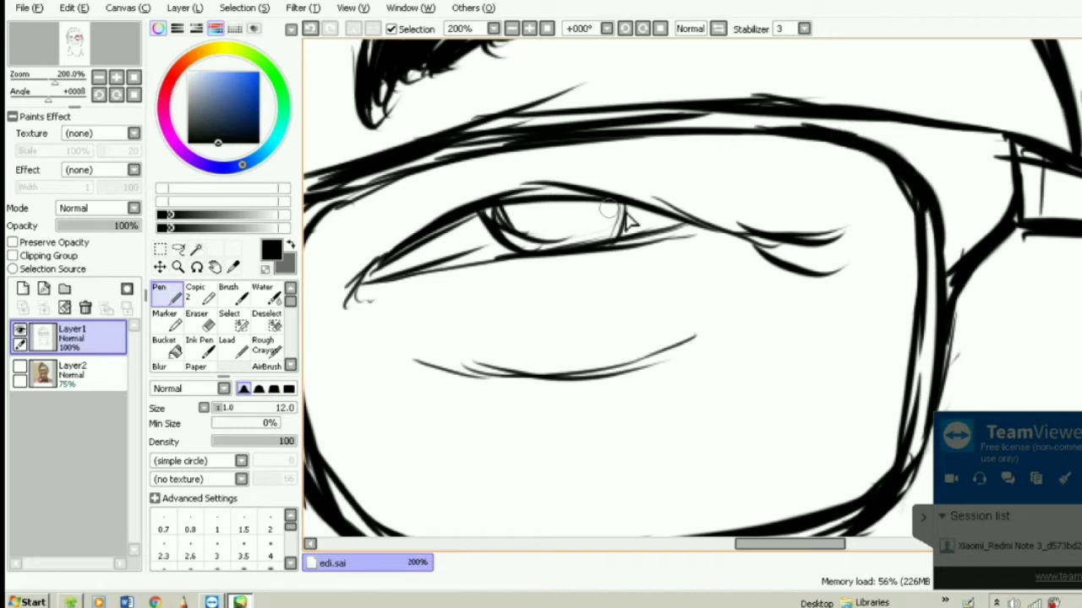
left_click_drag(694, 225, 604, 245)
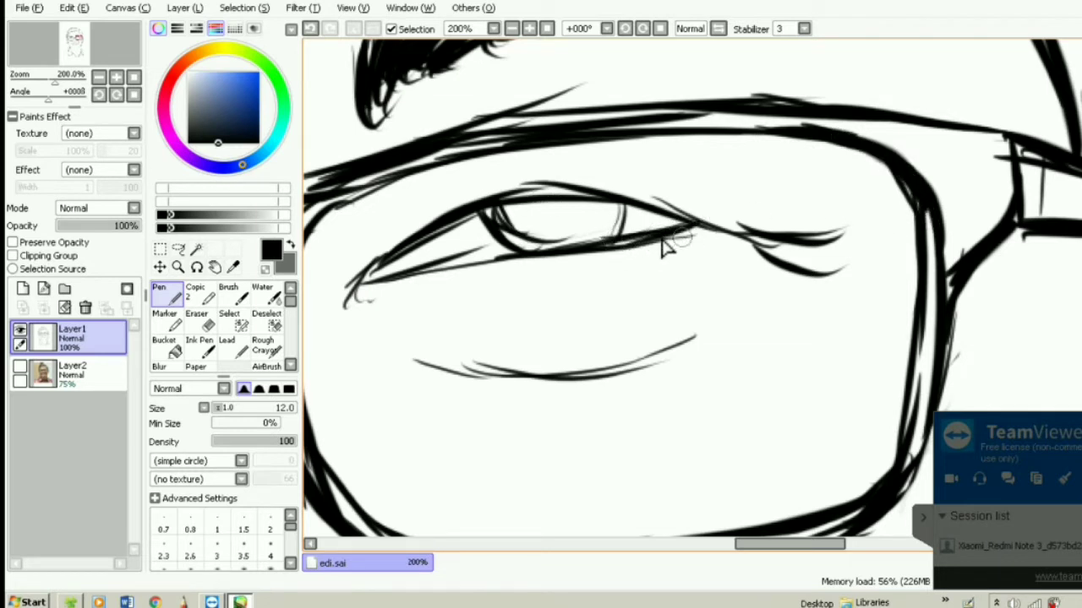
left_click_drag(670, 236, 586, 245)
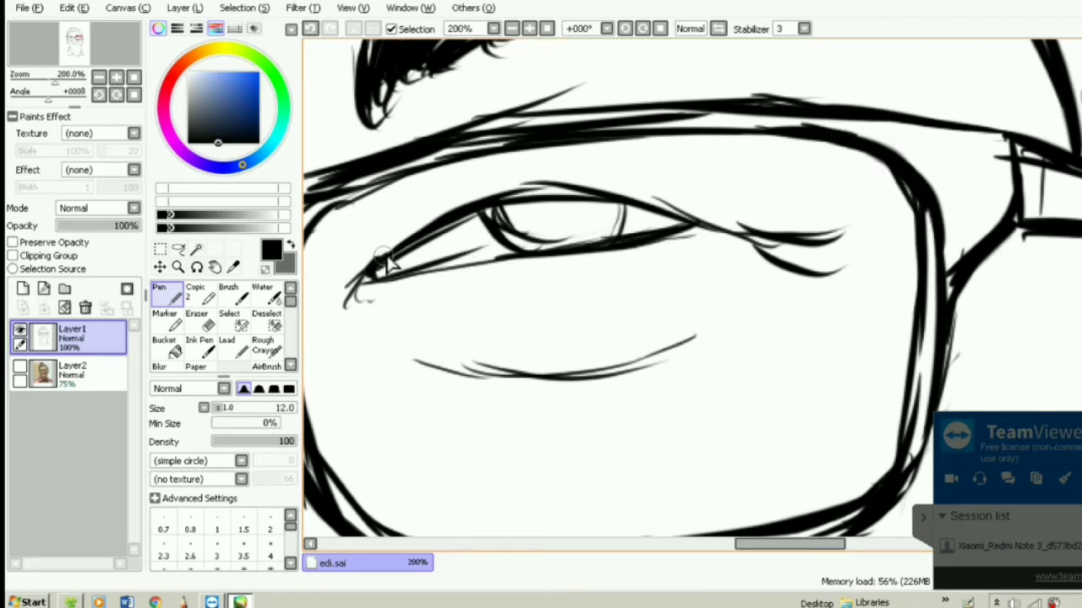
mouse_move(361, 280)
left_mouse_down()
mouse_move(414, 241)
mouse_move(499, 211)
mouse_move(514, 233)
left_mouse_up()
Darken the iris outline, pupil mark and upper eyelid of the eye behind the left lens
mouse_move(372, 227)
left_mouse_down()
mouse_move(492, 251)
mouse_move(529, 241)
left_mouse_up()
mouse_move(397, 272)
left_mouse_down()
mouse_move(637, 234)
mouse_move(650, 244)
left_mouse_up()
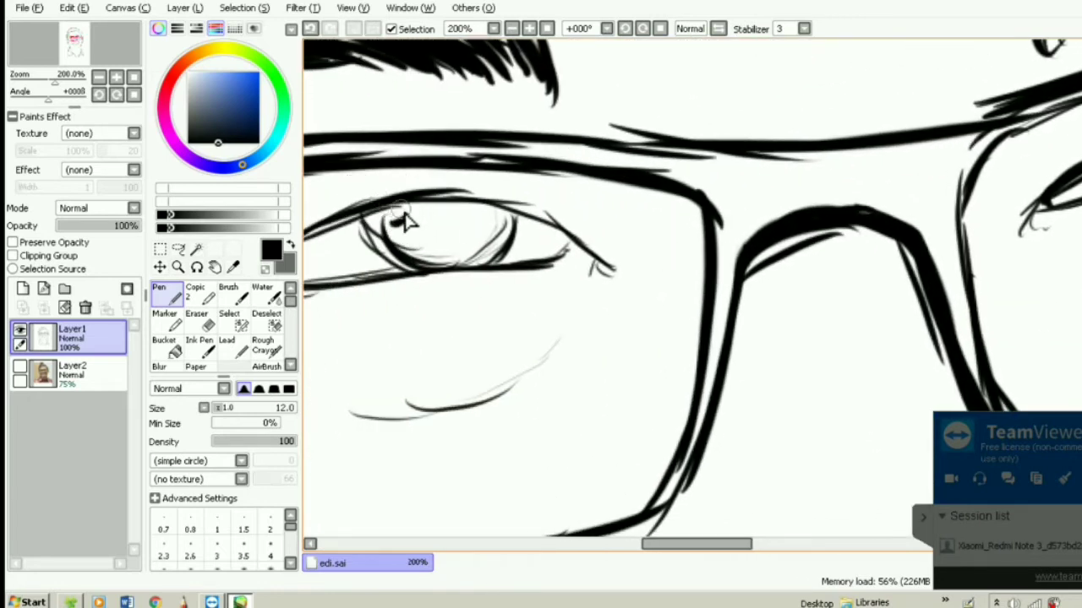
mouse_move(406, 219)
left_mouse_down()
mouse_move(384, 241)
mouse_move(410, 258)
left_mouse_up()
left_click_drag(371, 211, 435, 274)
left_click_drag(507, 228, 486, 251)
mouse_move(520, 203)
left_mouse_down()
mouse_move(499, 249)
mouse_move(549, 239)
left_mouse_up()
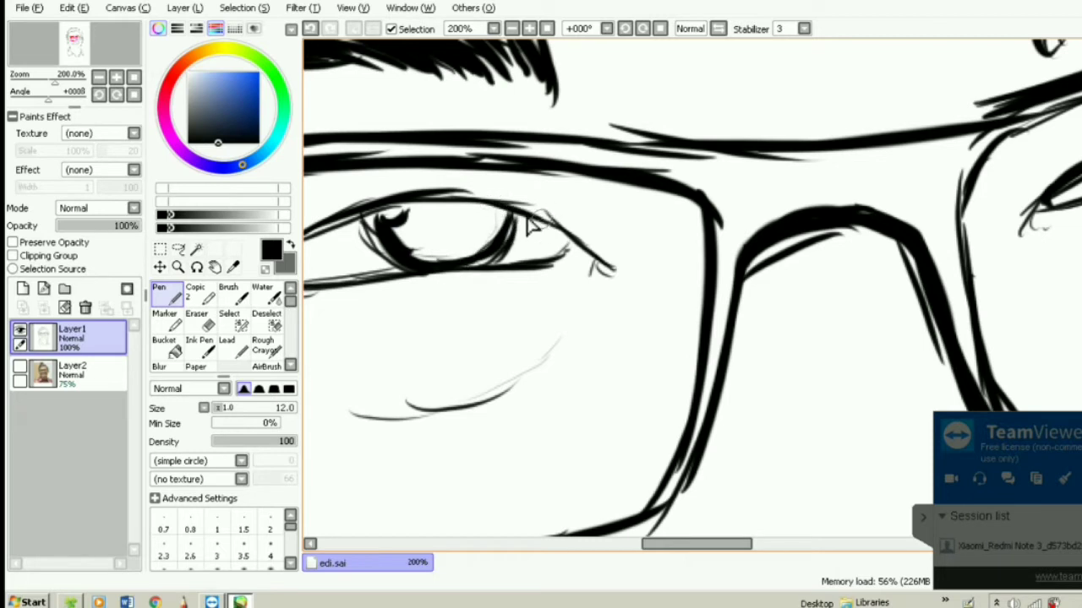
left_click_drag(482, 198, 557, 243)
left_click_drag(511, 211, 591, 273)
scroll(573, 258, "left", 5)
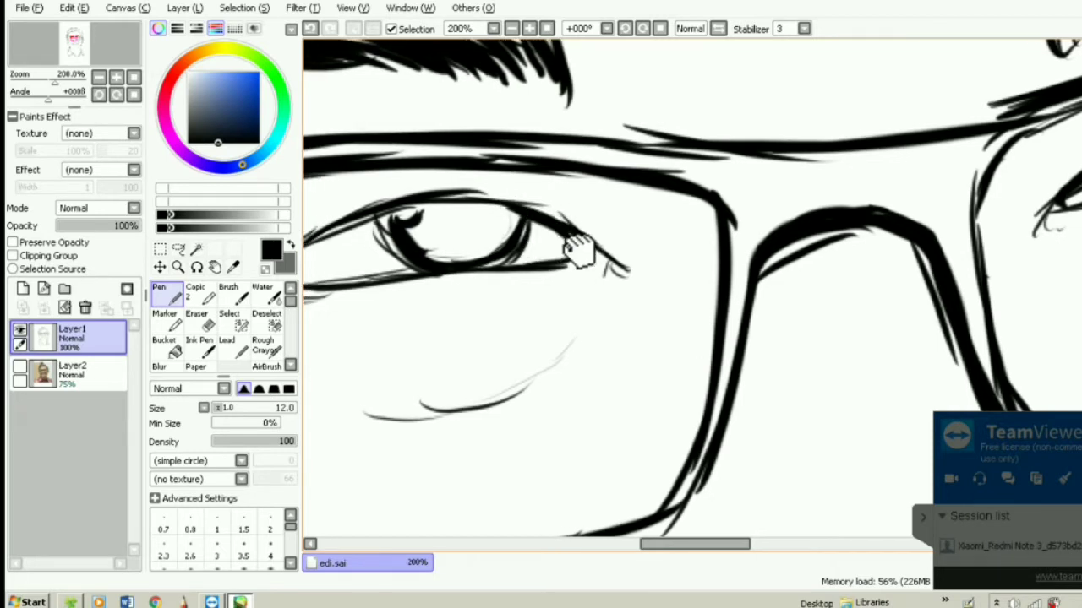
Darken the outer corner and crease lines of the eye behind the left lens
left_click_drag(364, 287, 425, 291)
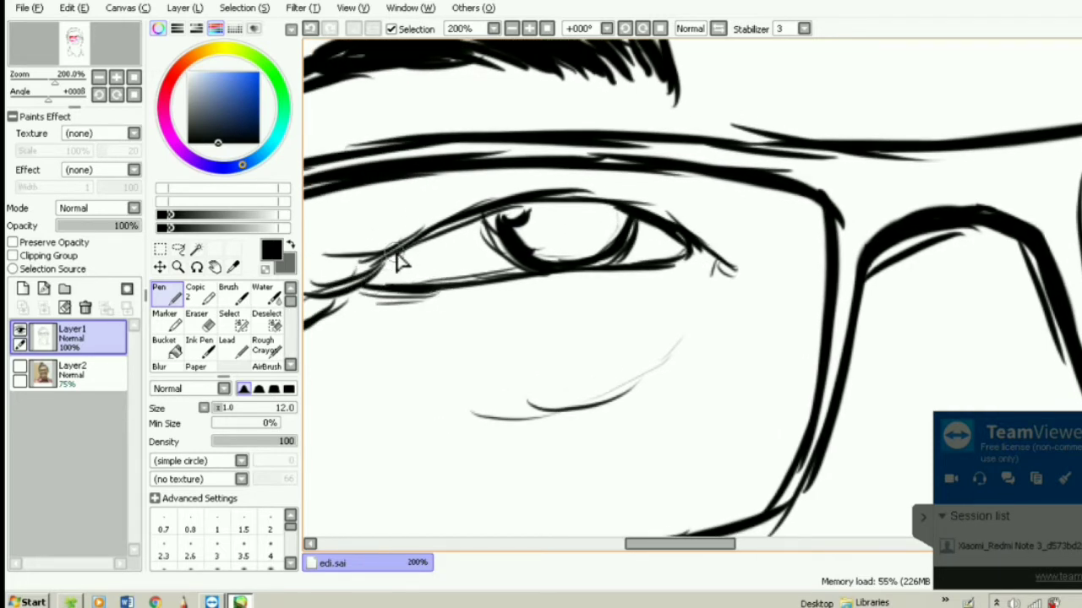
left_click_drag(398, 253, 367, 284)
left_click_drag(367, 284, 446, 228)
left_click_drag(514, 220, 622, 178)
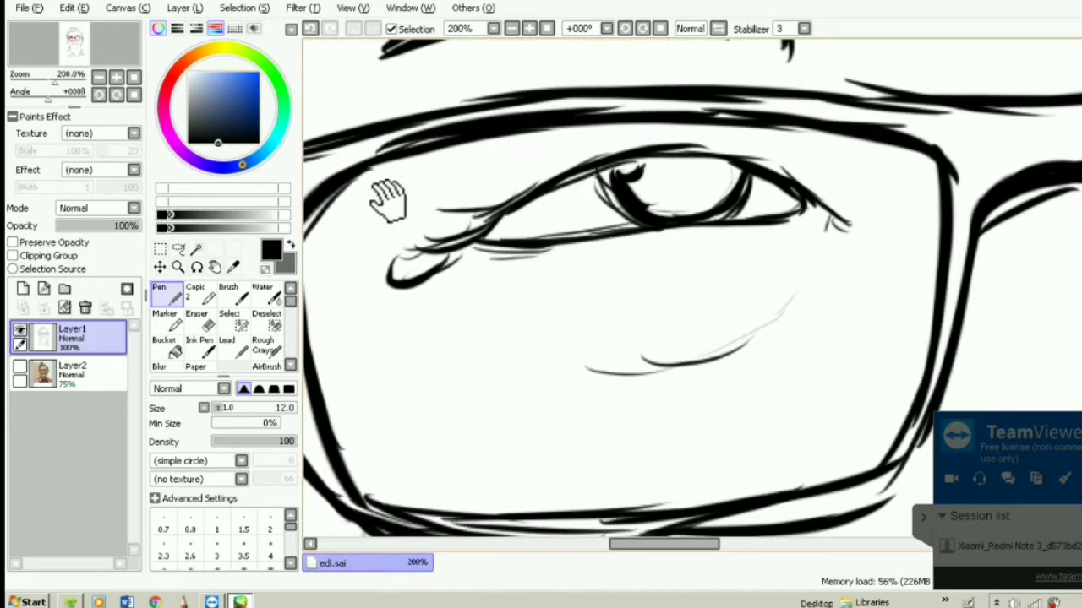
left_click_drag(388, 203, 447, 168)
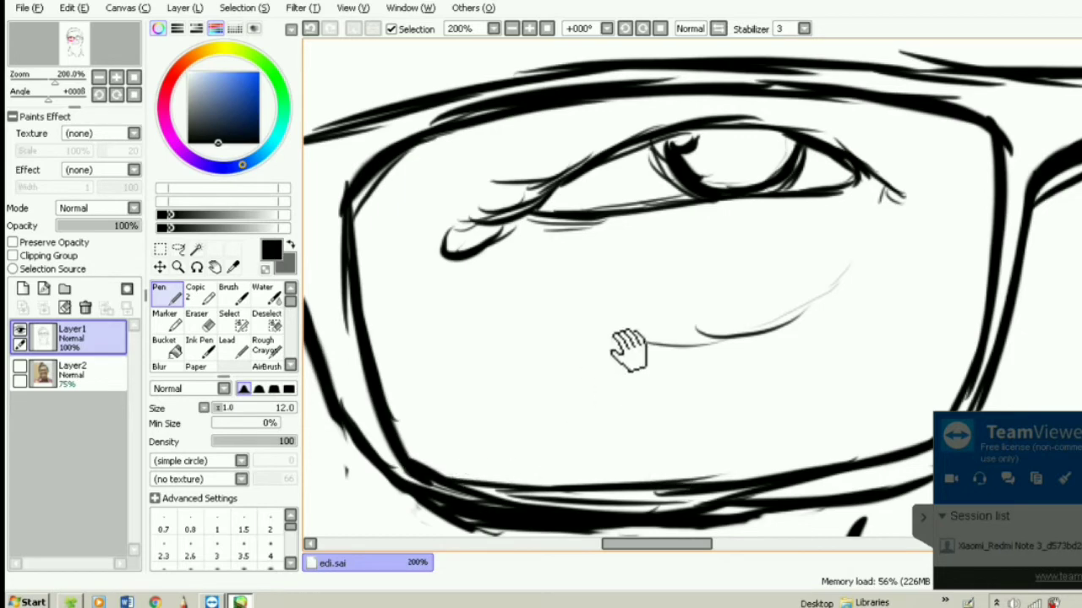
Thicken the lower rim of the left lens, from its inner lower corner toward the outer side
left_click_drag(629, 352, 479, 354)
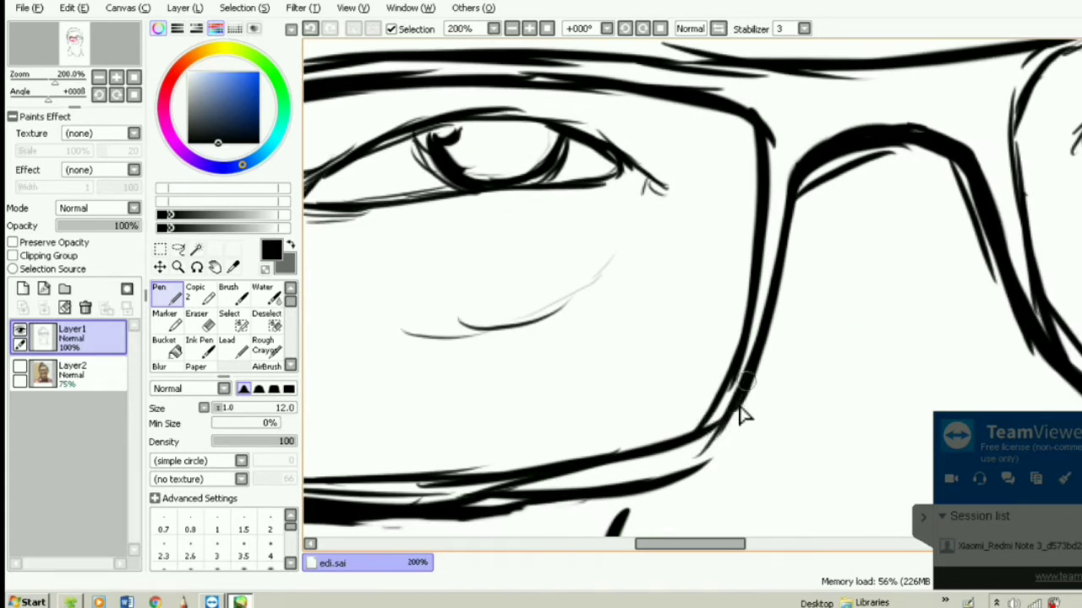
left_click_drag(741, 415, 601, 493)
left_click_drag(475, 505, 608, 495)
left_click_drag(686, 437, 492, 447)
mouse_move(604, 439)
left_mouse_down()
mouse_move(502, 451)
mouse_move(414, 491)
left_mouse_up()
scroll(634, 193, "down", 3)
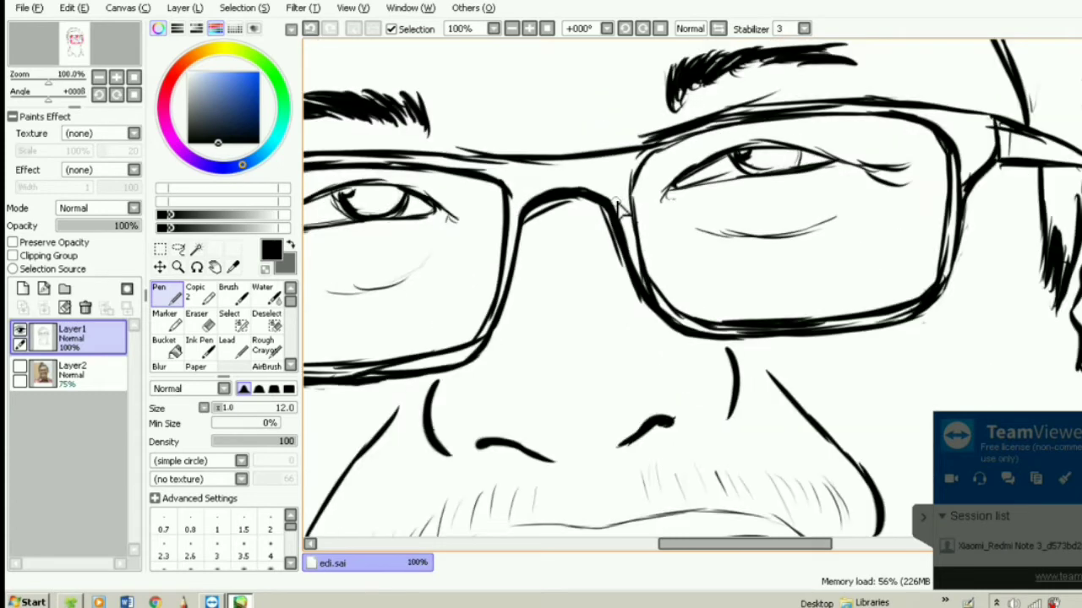
Darken the outer edge of the iris behind the right lens and erase stray strokes along the glasses' top bar
scroll(763, 180, "up", 3)
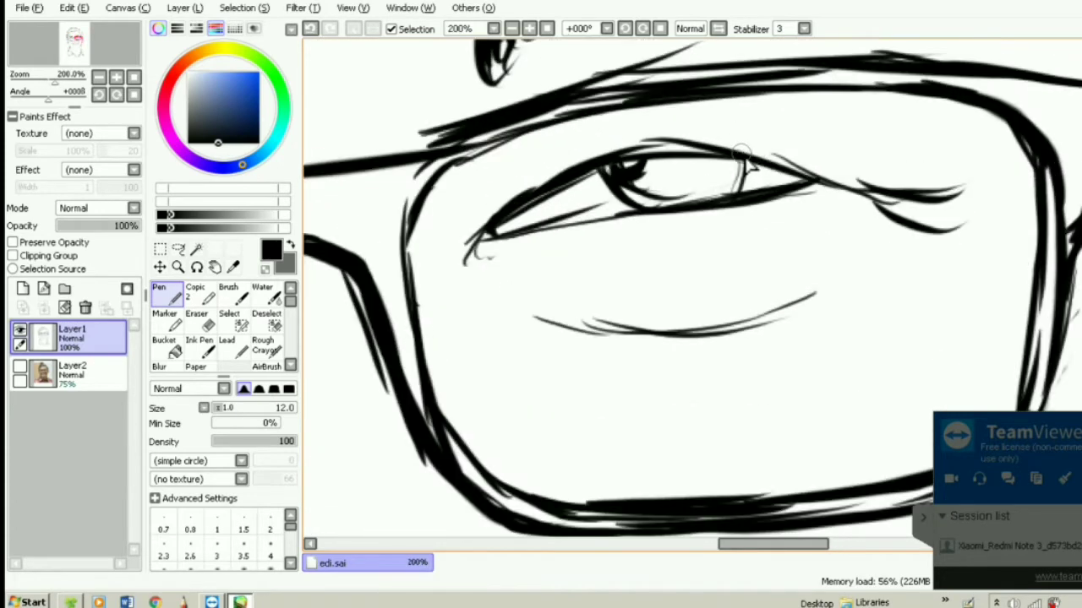
left_click_drag(746, 154, 739, 191)
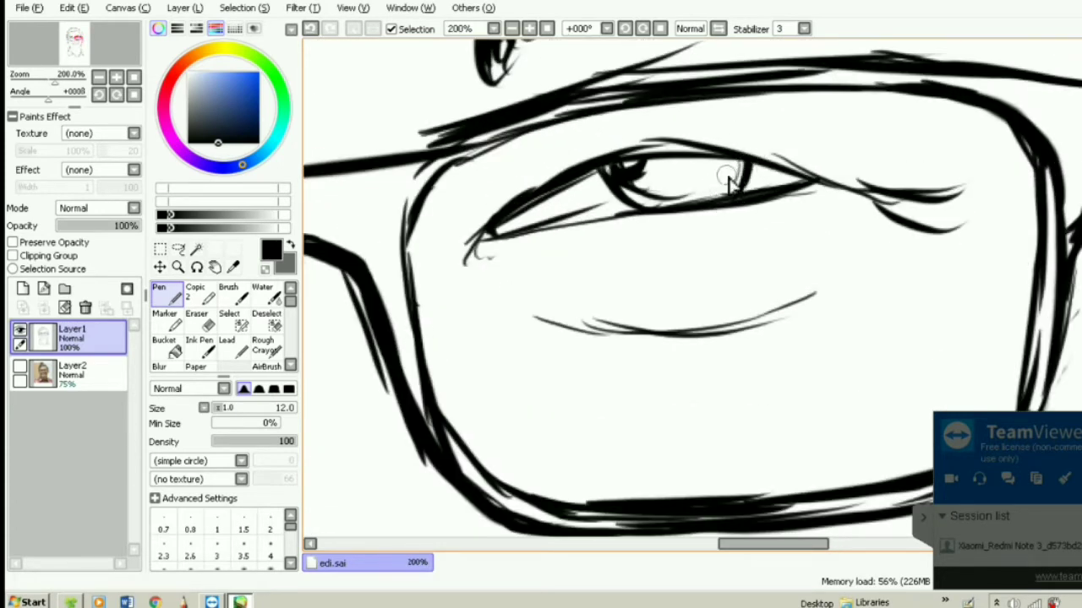
scroll(720, 186, "down", 1)
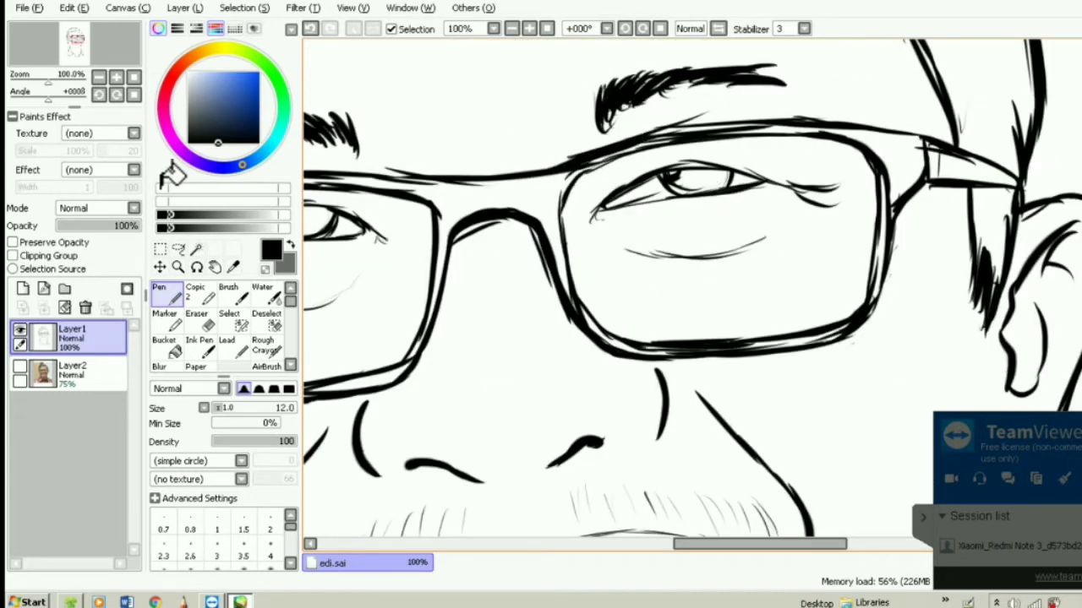
left_click(197, 321)
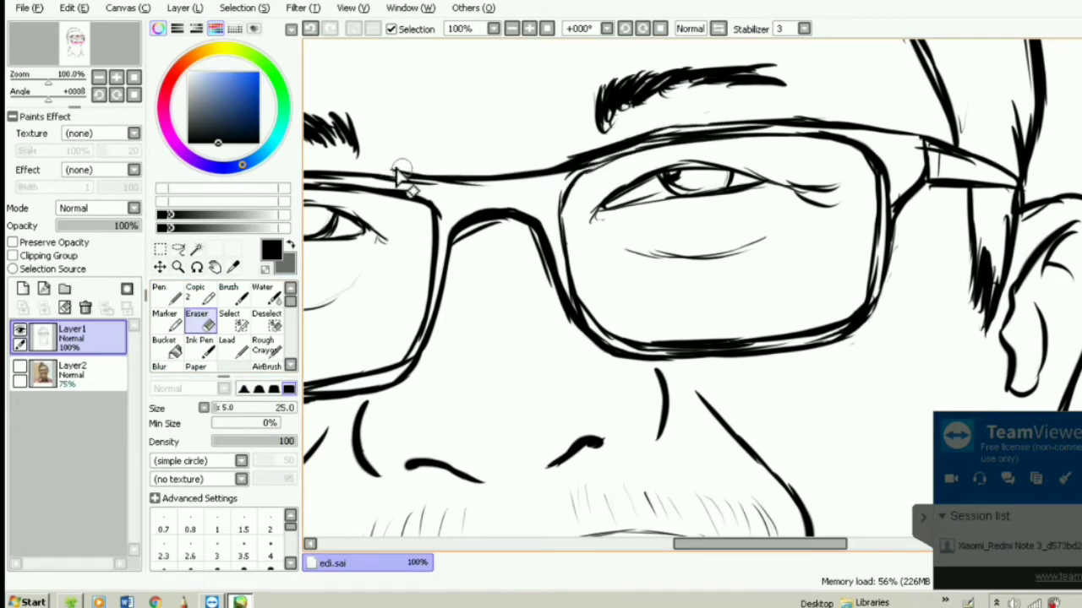
left_click(160, 293)
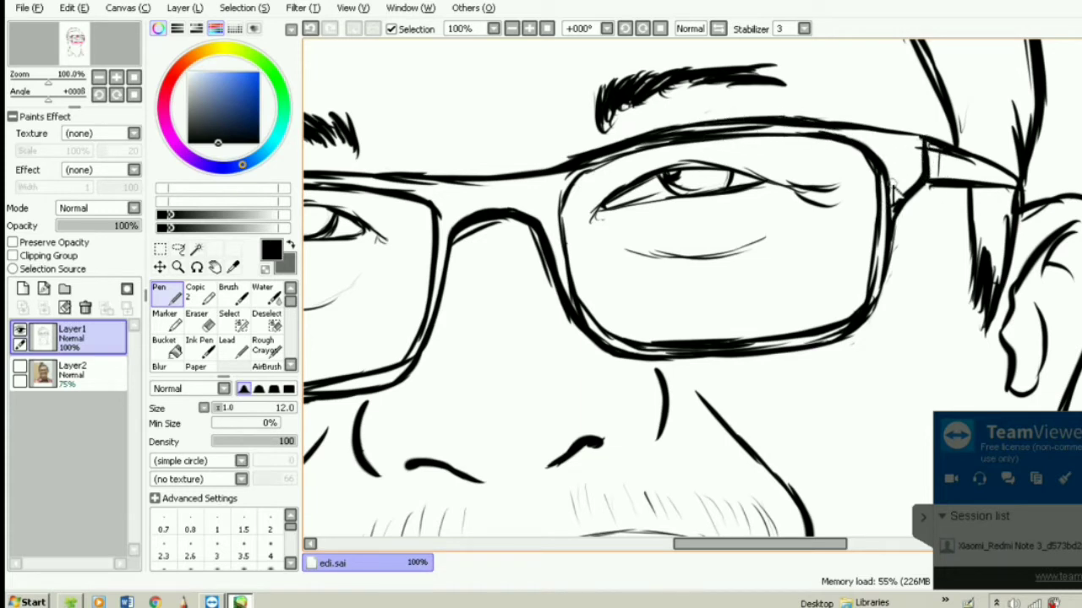
Clean up the lines where the left temple of the glasses meets the ear and redraw the top of the ear
mouse_move(368, 208)
left_mouse_down()
mouse_move(497, 217)
mouse_move(583, 204)
left_mouse_up()
left_click_drag(472, 237, 620, 212)
mouse_move(513, 144)
left_mouse_down()
mouse_move(550, 229)
mouse_move(548, 269)
left_mouse_up()
left_click_drag(464, 372, 459, 423)
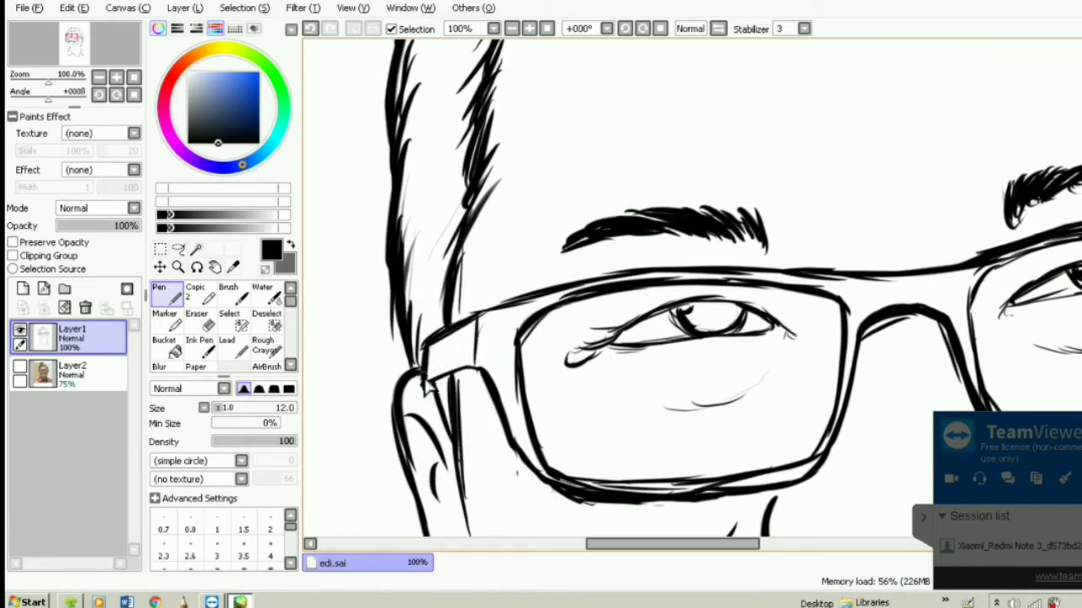
left_click(197, 320)
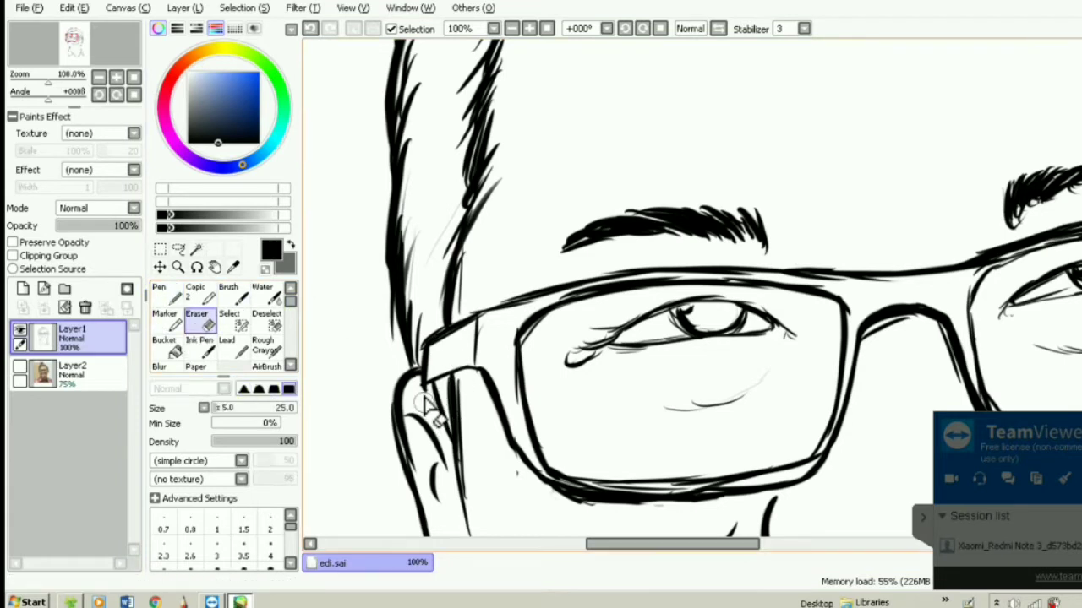
left_click_drag(424, 389, 432, 377)
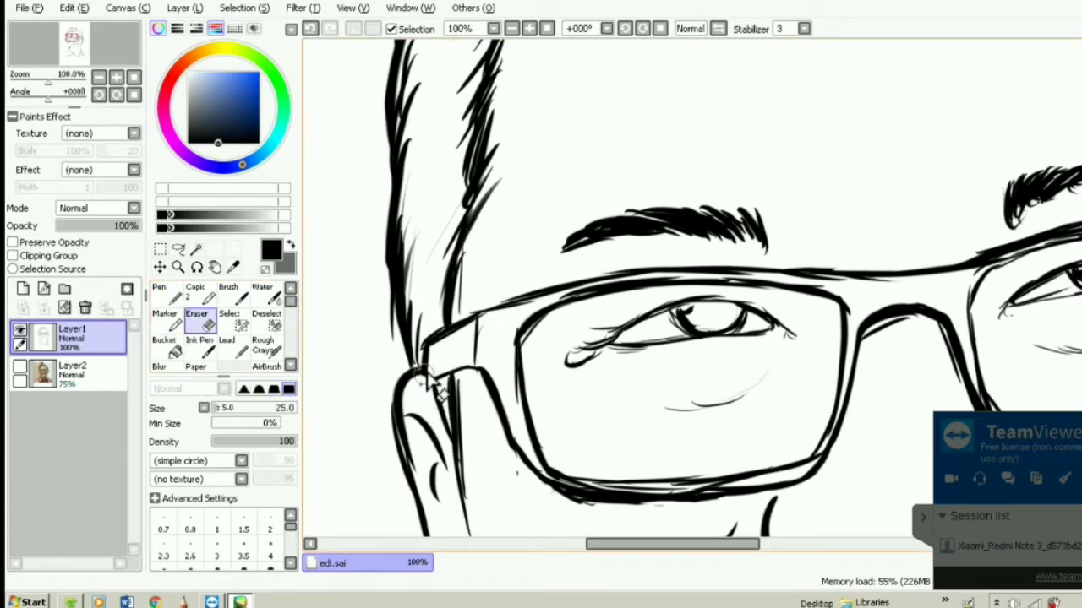
left_click(174, 301)
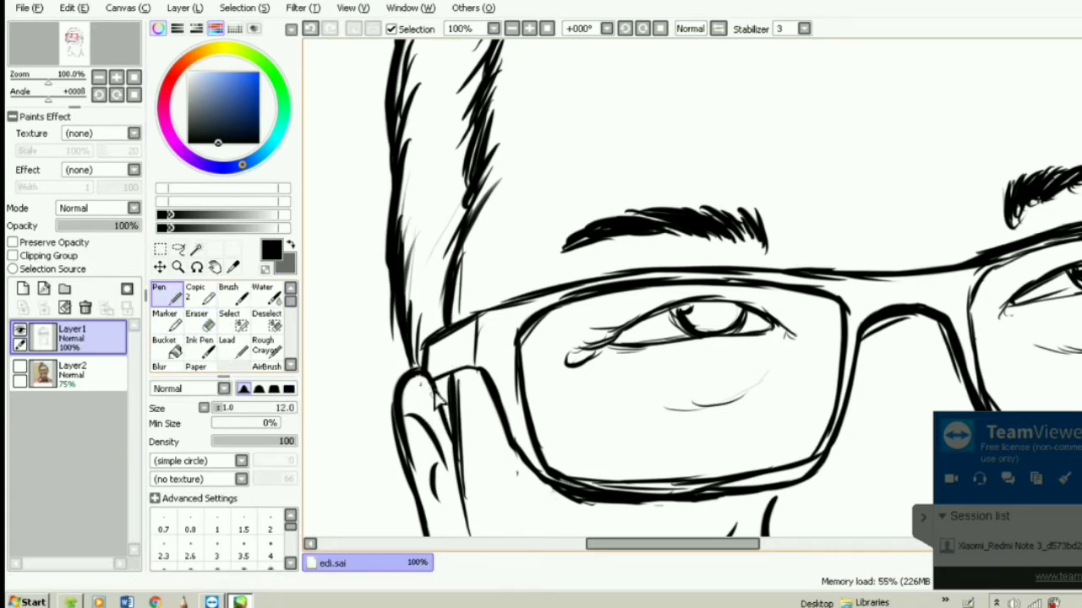
left_click_drag(440, 345, 365, 438)
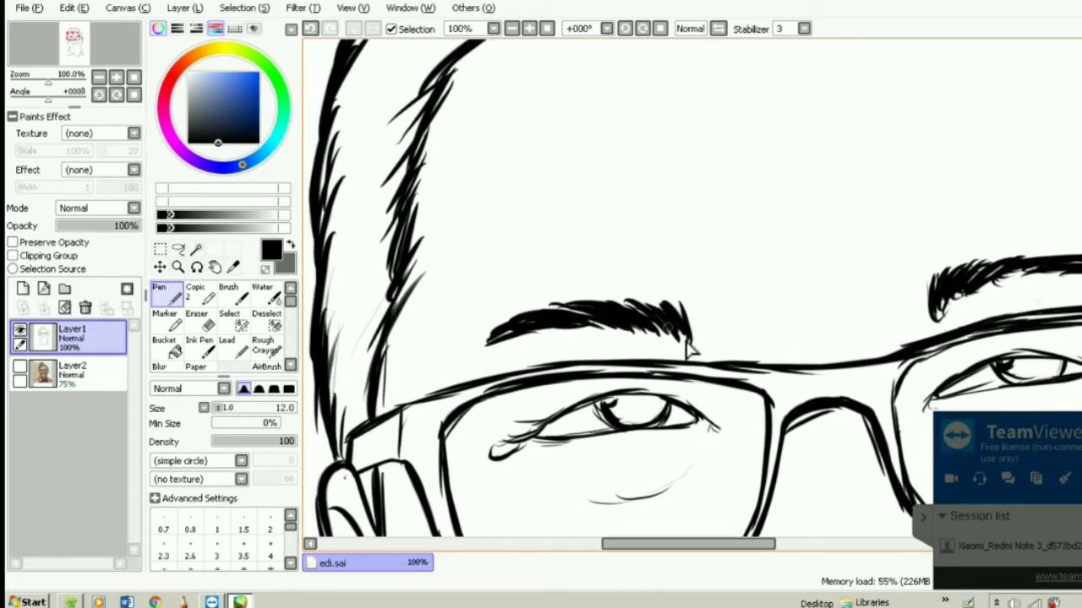
Thicken the hairline down the right temple with overlapping black hair strokes
scroll(692, 315, "down", 3)
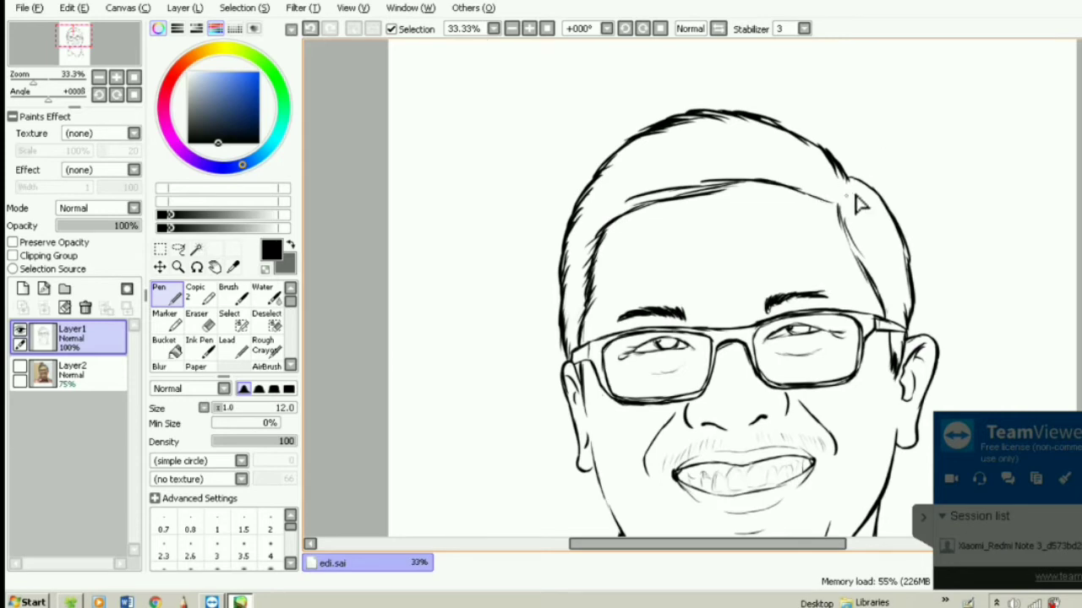
scroll(857, 203, "up", 3)
left_click_drag(799, 202, 831, 340)
left_click_drag(820, 272, 849, 359)
left_click_drag(835, 316, 876, 384)
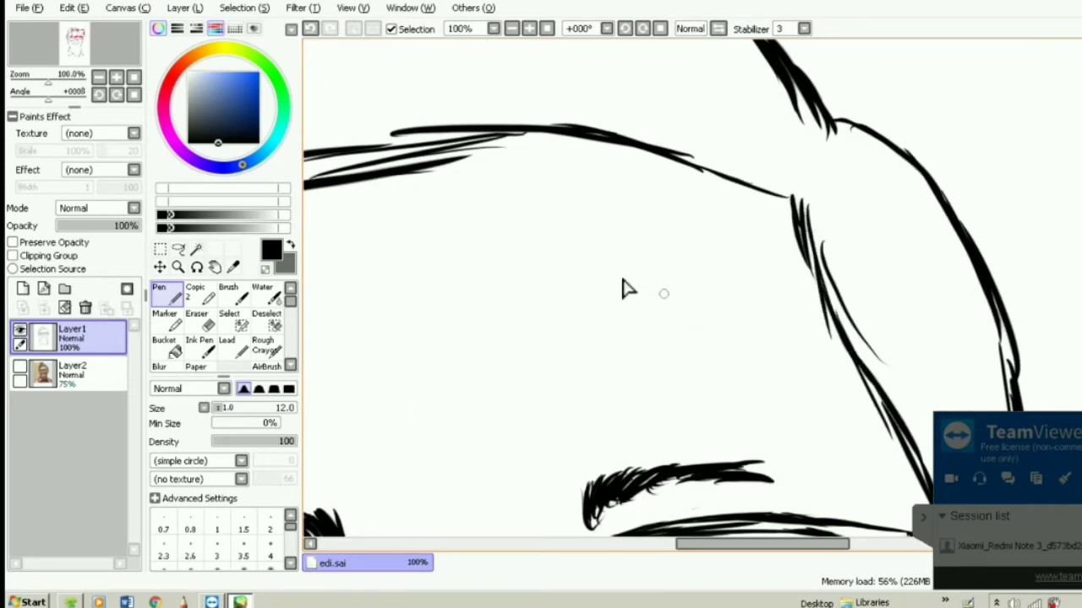
Fill in the front hairline across the forehead with long black strokes, undoing the last stray one
mouse_move(453, 174)
left_mouse_down()
mouse_move(537, 192)
mouse_move(566, 164)
left_mouse_up()
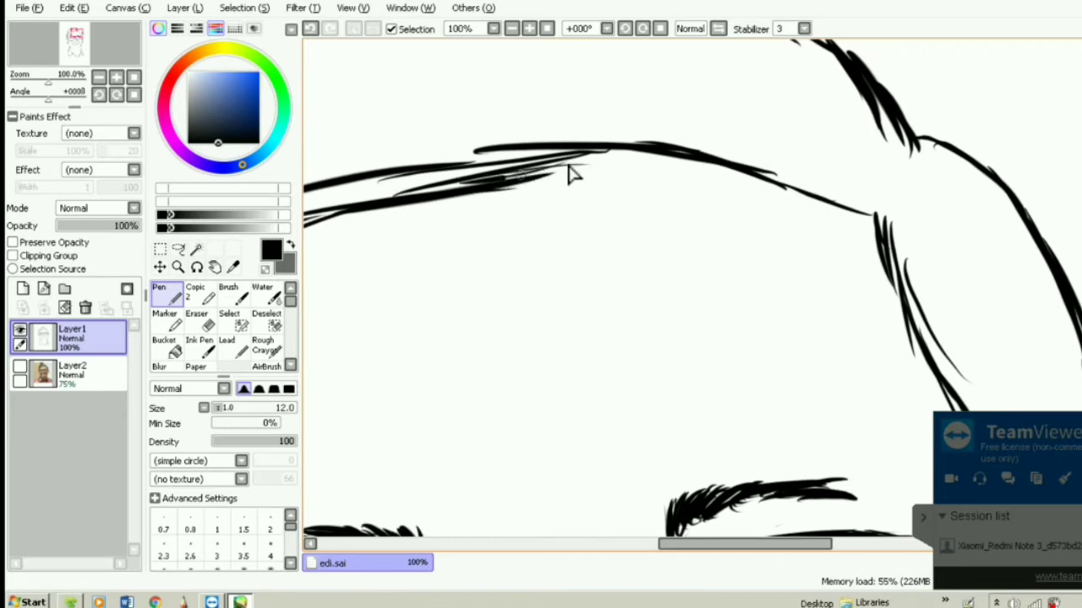
mouse_move(505, 183)
left_mouse_down()
mouse_move(620, 155)
mouse_move(658, 160)
left_mouse_up()
left_click_drag(505, 178, 771, 135)
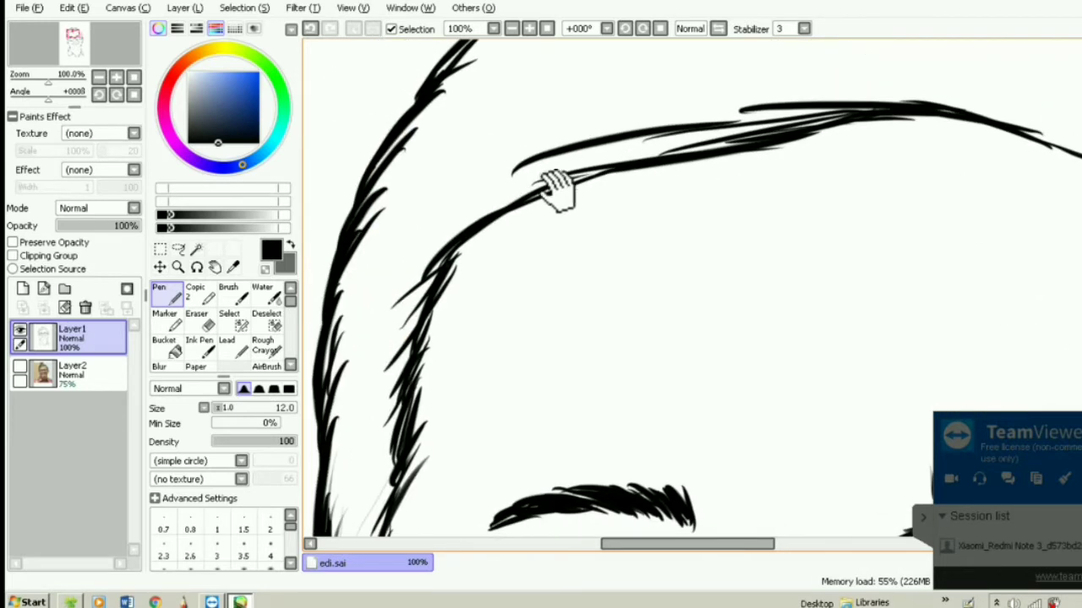
mouse_move(603, 169)
left_mouse_down()
mouse_move(514, 209)
mouse_move(614, 170)
left_mouse_up()
key("ctrl+z")
Darken the upper part of the right temple hairline to close the gaps between its strokes
left_click_drag(551, 243, 533, 196)
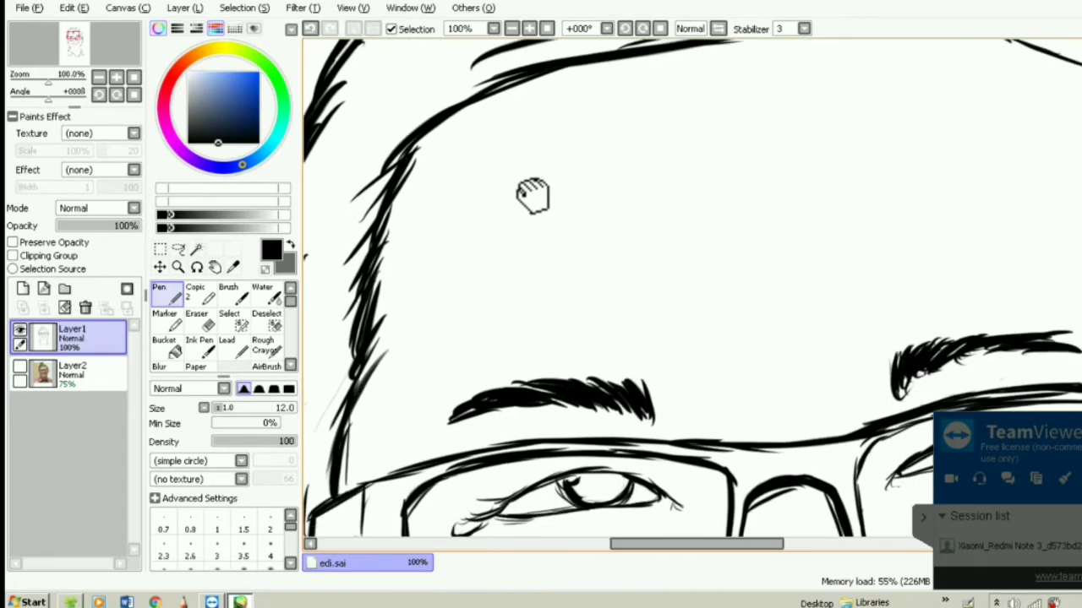
left_click_drag(649, 256, 536, 258)
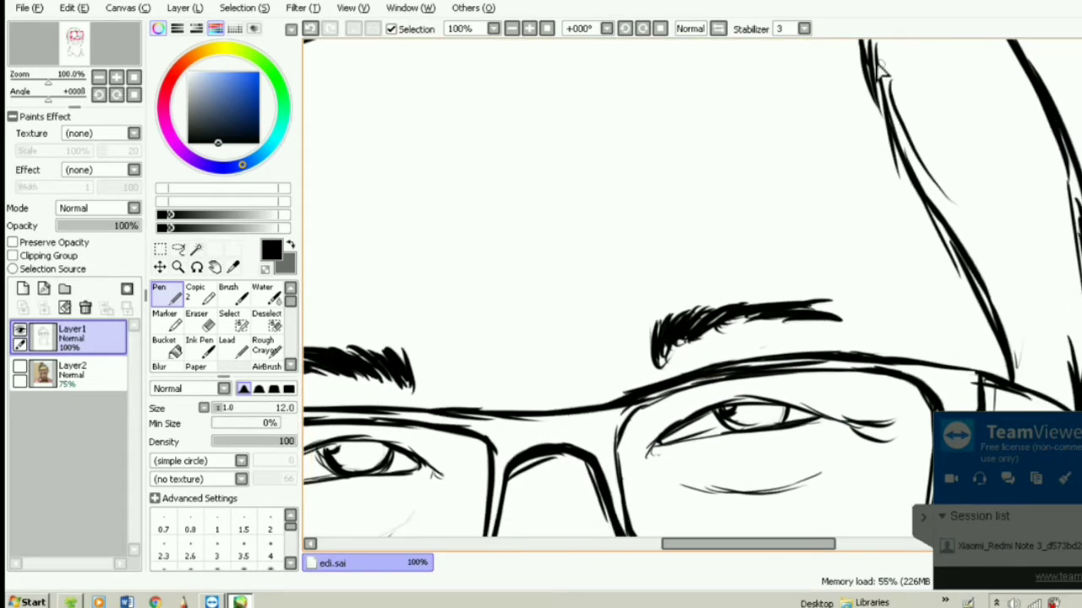
mouse_move(866, 50)
left_mouse_down()
mouse_move(893, 132)
mouse_move(888, 87)
mouse_move(872, 56)
mouse_move(893, 152)
left_mouse_up()
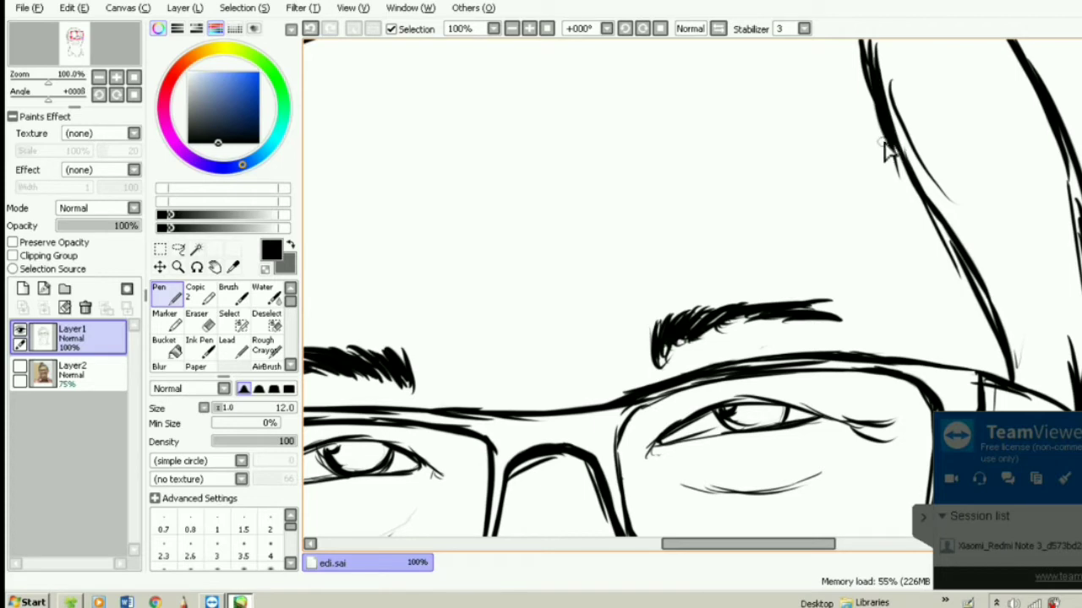
Smooth the lower outline of the left earlobe with white paint and undo the last white stroke over the jawline
scroll(879, 149, "down", 2)
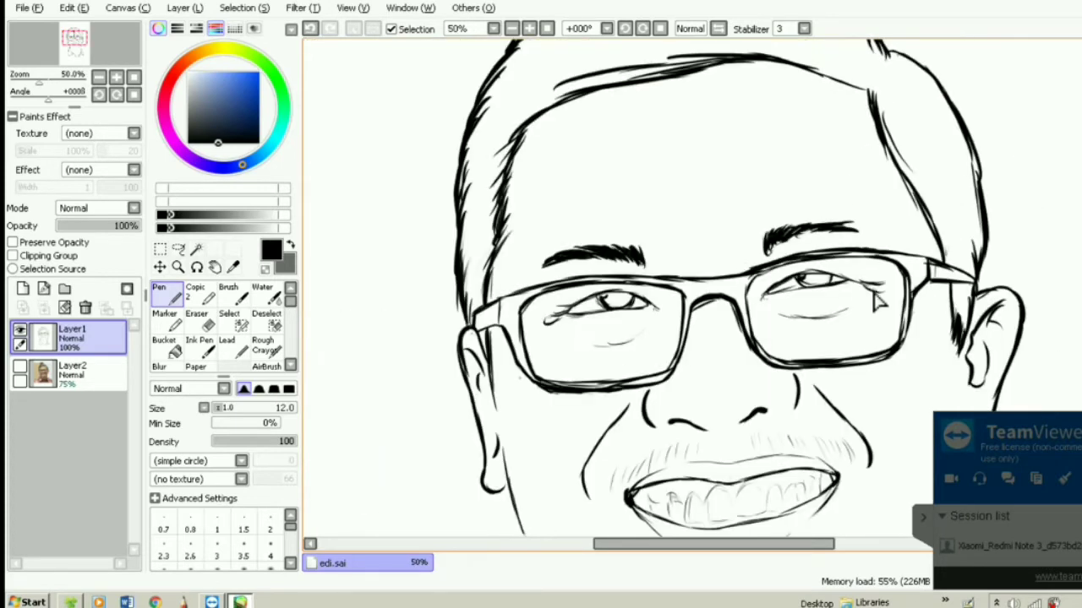
left_click_drag(531, 468, 578, 398)
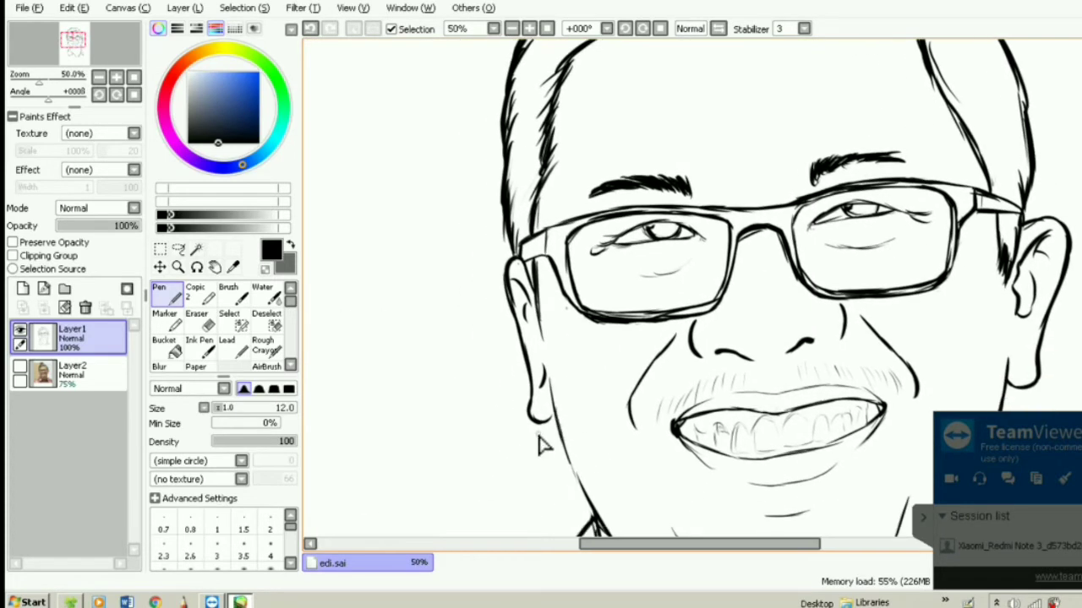
scroll(545, 448, "up", 2)
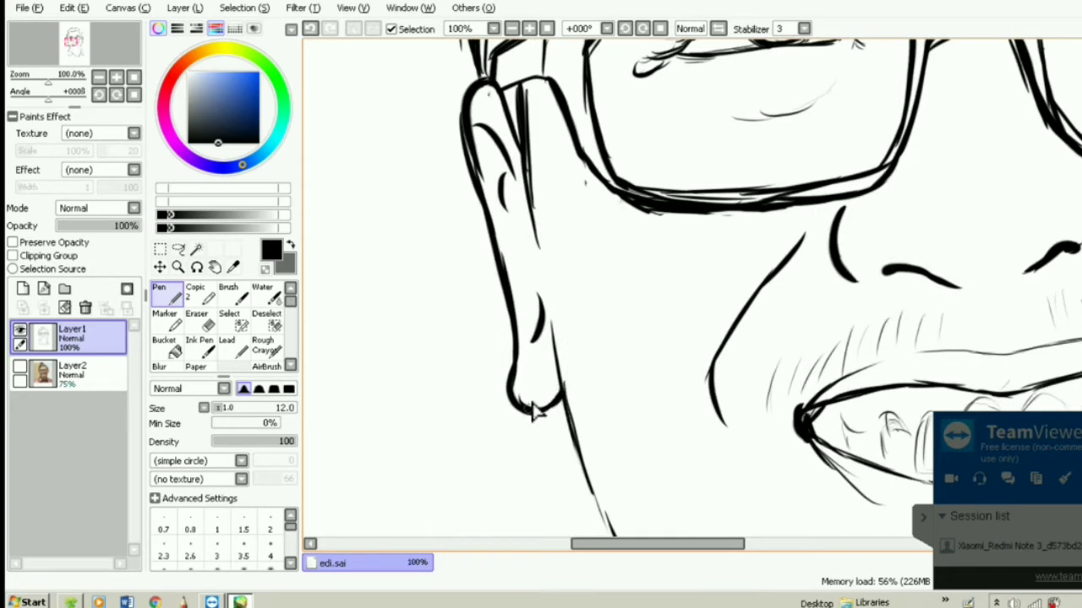
right_click(533, 376)
mouse_move(529, 390)
left_mouse_down()
mouse_move(537, 397)
mouse_move(524, 348)
left_mouse_up()
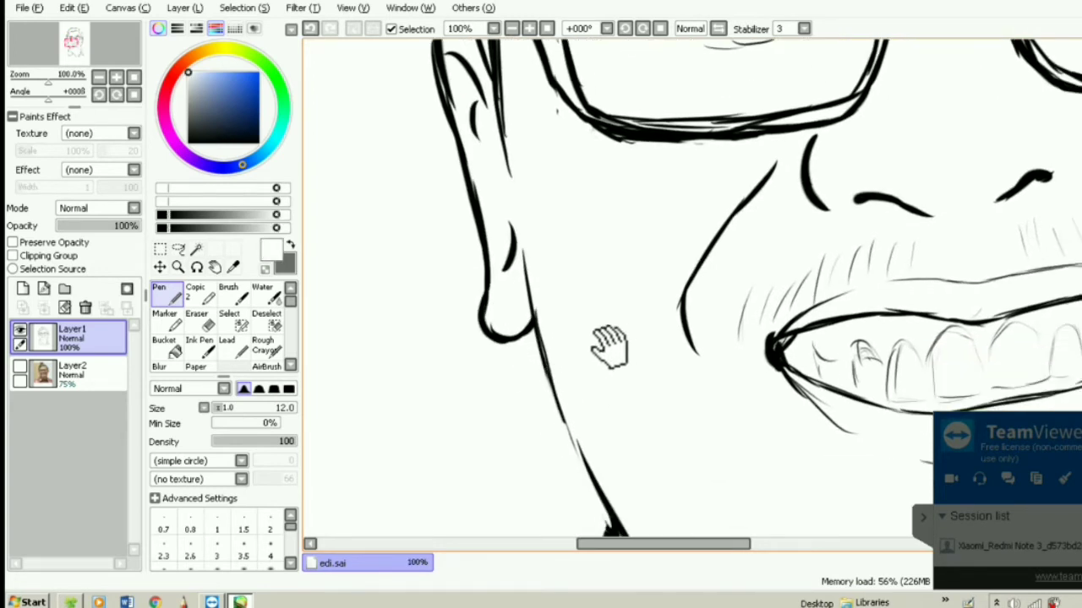
left_click_drag(609, 346, 592, 313)
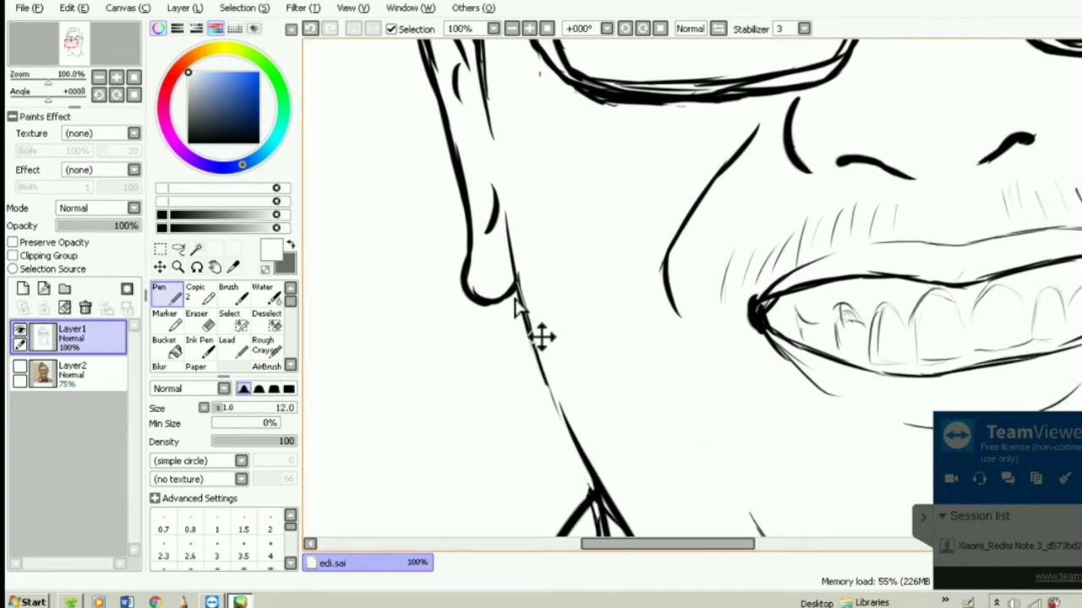
key("ctrl+z")
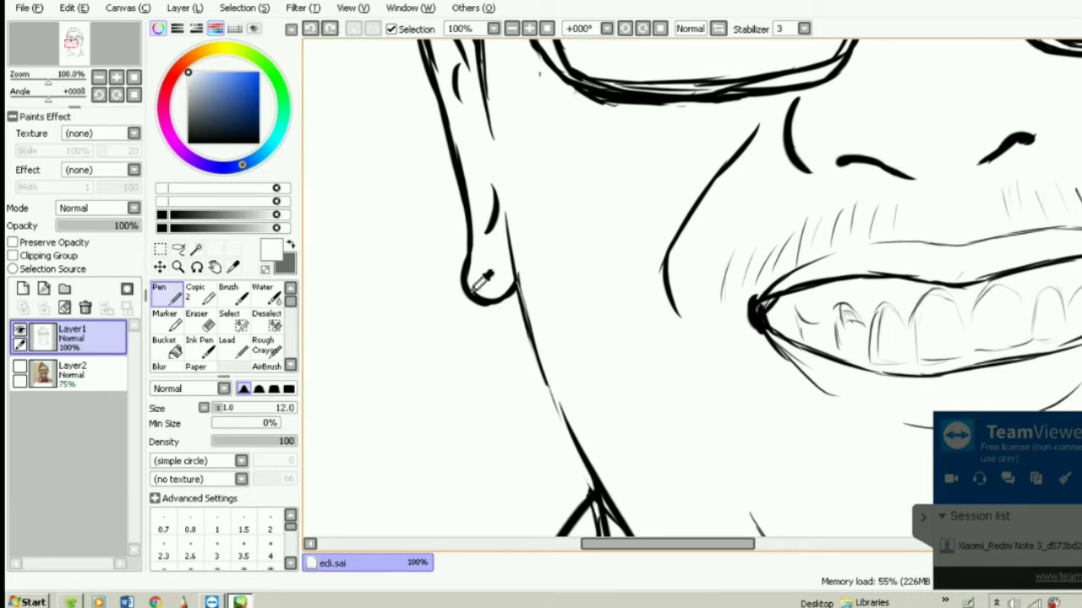
Thicken the left jawline in black from the earlobe down to the shirt collar
key("x")
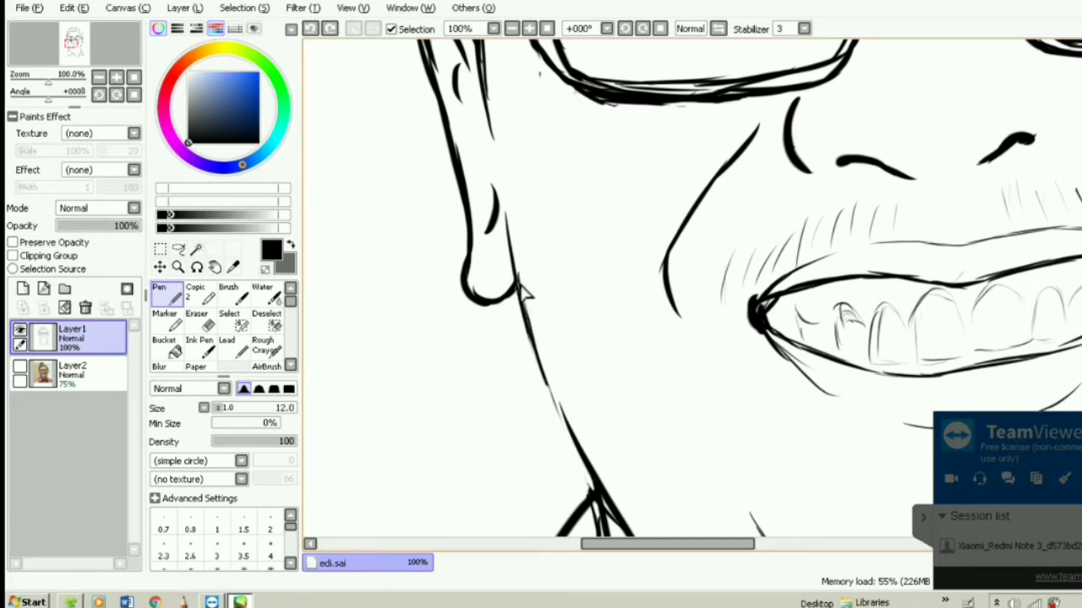
left_click_drag(517, 283, 548, 384)
left_click_drag(528, 330, 593, 482)
left_click_drag(574, 403, 550, 349)
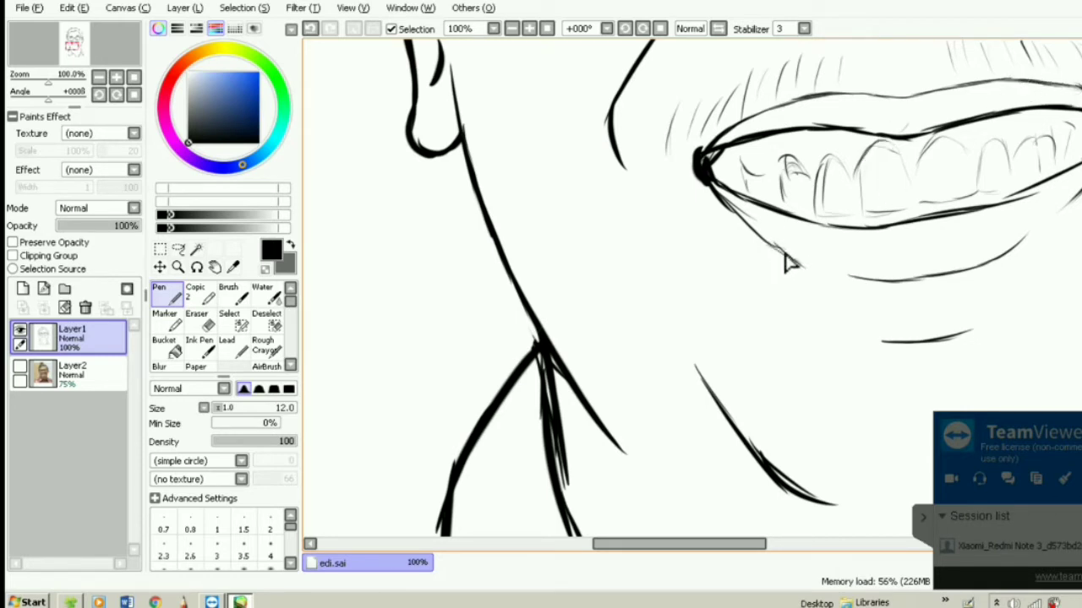
Close the gap in the lower lip outline and darken the tooth lines near the left corner of the mouth
left_click_drag(785, 262, 862, 283)
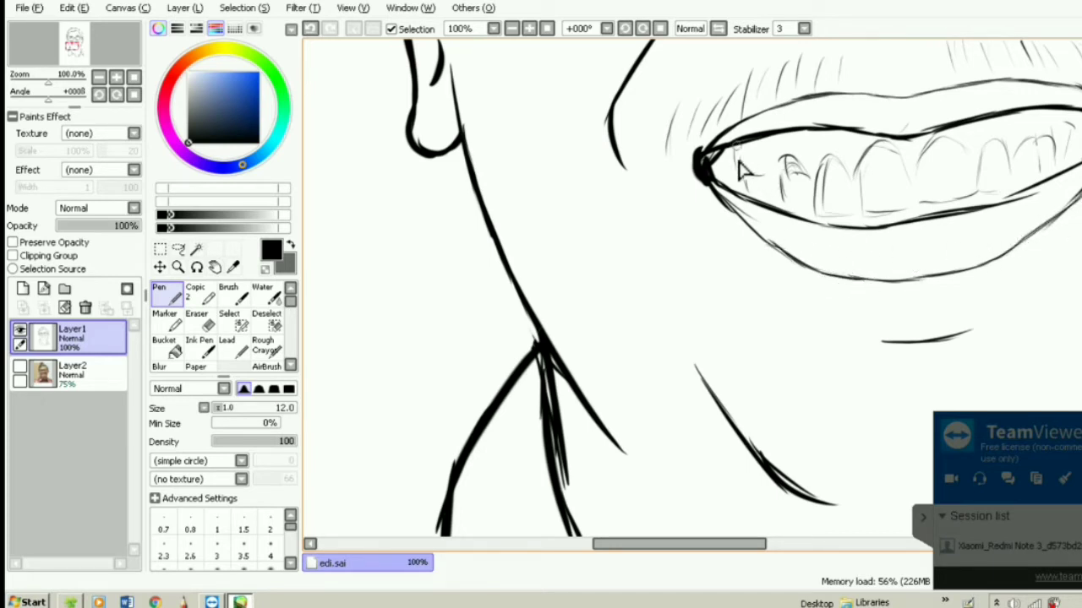
left_click_drag(737, 153, 746, 199)
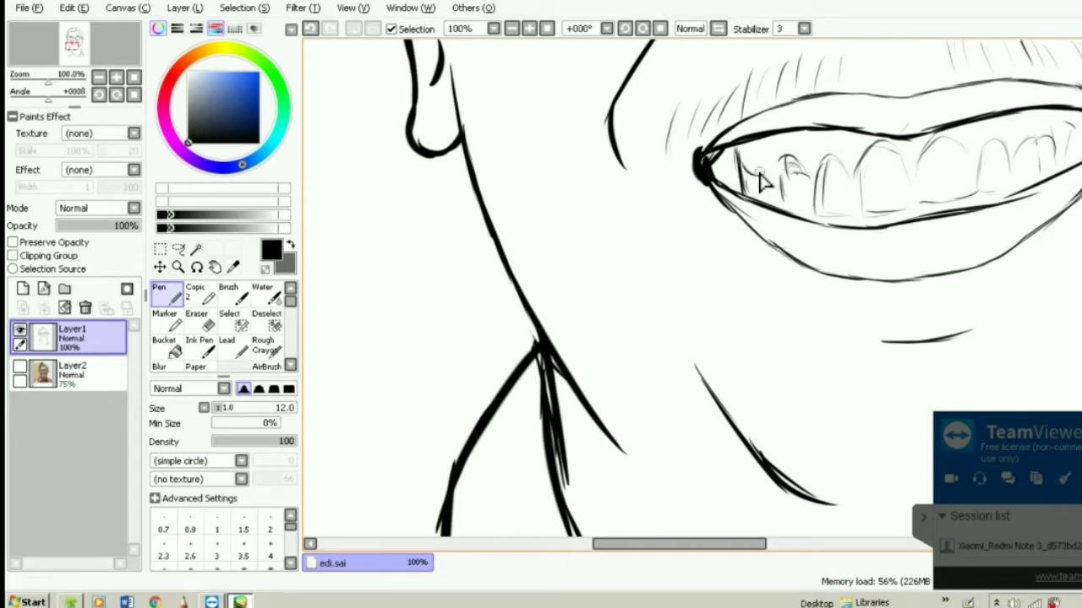
left_click_drag(788, 176, 809, 181)
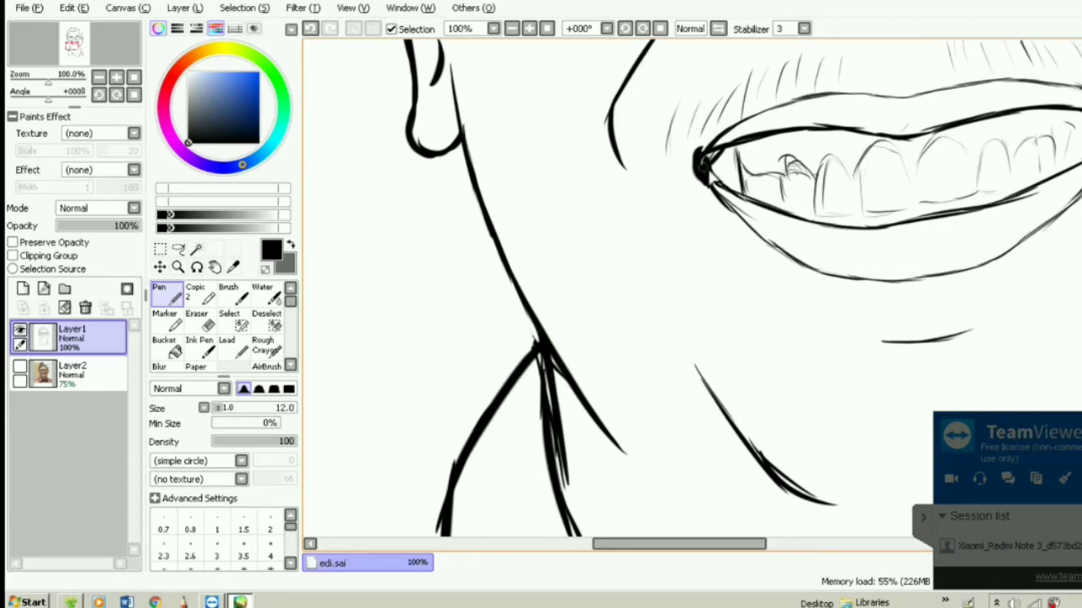
Extend the shirt collar's right edge down to the point of the V neckline with a black Pen stroke
scroll(881, 290, "down", 2)
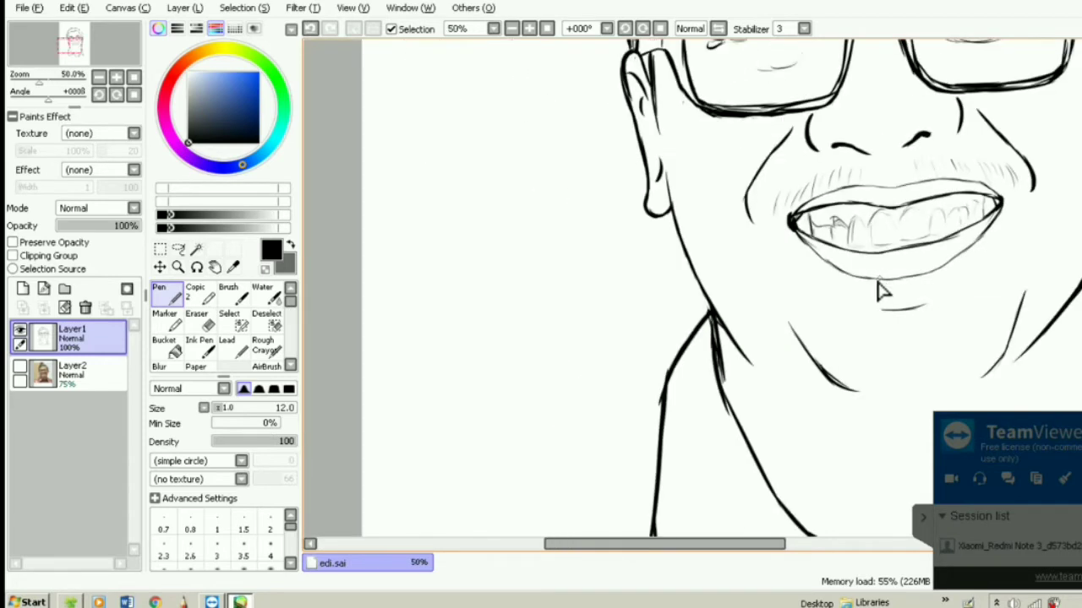
mouse_move(862, 313)
left_mouse_down()
mouse_move(686, 415)
mouse_move(687, 340)
mouse_move(652, 302)
mouse_move(611, 437)
mouse_move(752, 480)
left_mouse_up()
scroll(689, 325, "down", 1)
key("ctrl+z")
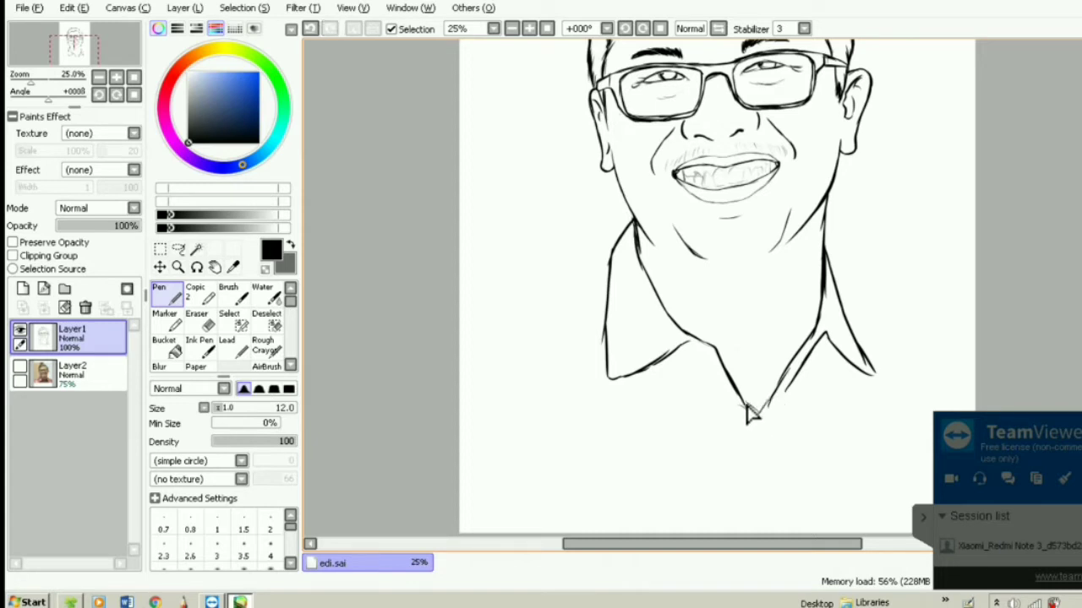
left_click_drag(754, 420, 790, 387)
Draw the right shoulder as a wavy black outline from the collar down, continuing along the bottom edge to below the neckline
left_click_drag(831, 269, 898, 326)
key("ctrl+z")
mouse_move(833, 276)
left_mouse_down()
mouse_move(920, 341)
mouse_move(862, 428)
left_mouse_up()
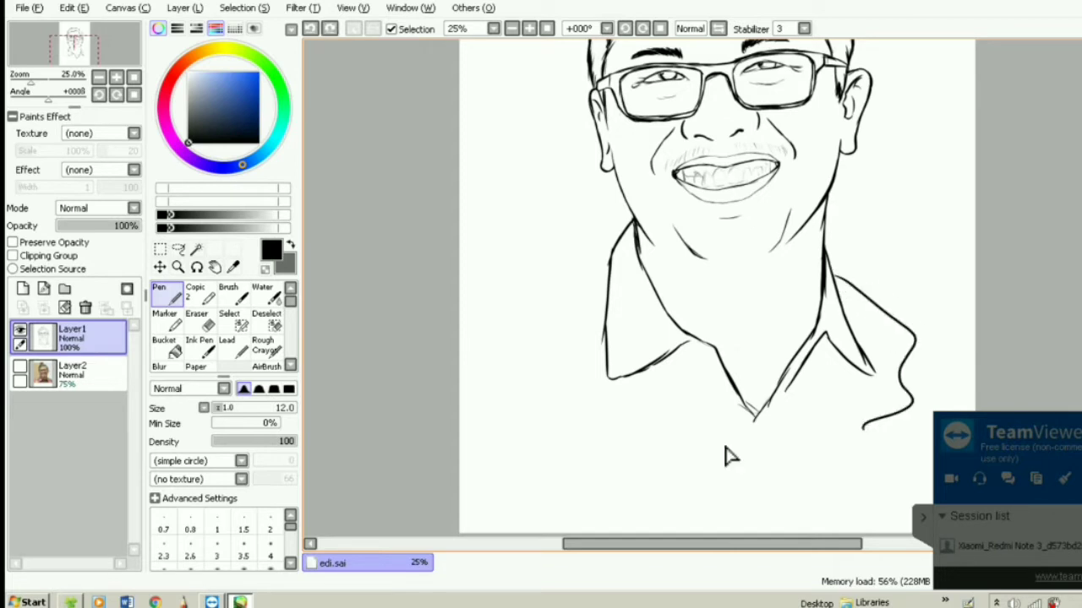
left_click_drag(722, 456, 864, 435)
left_click_drag(621, 258, 559, 403)
key("ctrl+z")
mouse_move(610, 267)
left_mouse_down()
mouse_move(542, 410)
mouse_move(679, 455)
mouse_move(683, 472)
mouse_move(672, 458)
mouse_move(706, 464)
mouse_move(667, 458)
mouse_move(718, 456)
mouse_move(663, 455)
mouse_move(724, 456)
left_mouse_up()
key("ctrl+z")
key("ctrl+z")
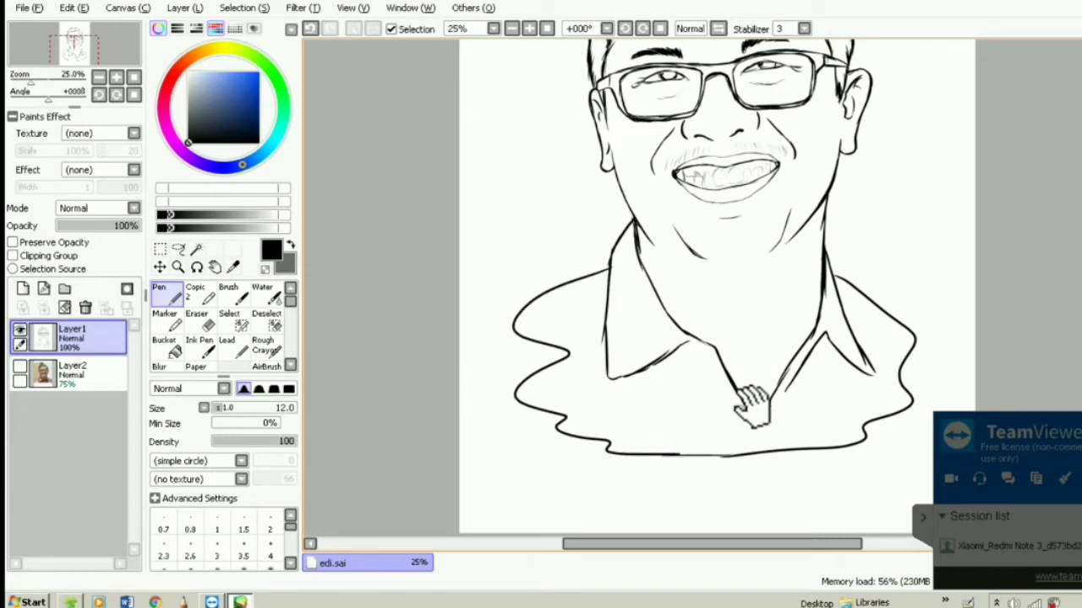
key("ctrl+z")
key("ctrl+z")
key("ctrl+z")
key("ctrl+z")
mouse_move(610, 266)
left_mouse_down()
mouse_move(546, 323)
mouse_move(535, 393)
mouse_move(574, 439)
mouse_move(706, 463)
left_mouse_up()
key("ctrl+z")
mouse_move(610, 279)
left_mouse_down()
mouse_move(563, 429)
mouse_move(605, 385)
mouse_move(557, 342)
mouse_move(605, 429)
left_mouse_up()
key("ctrl+z")
key("ctrl+z")
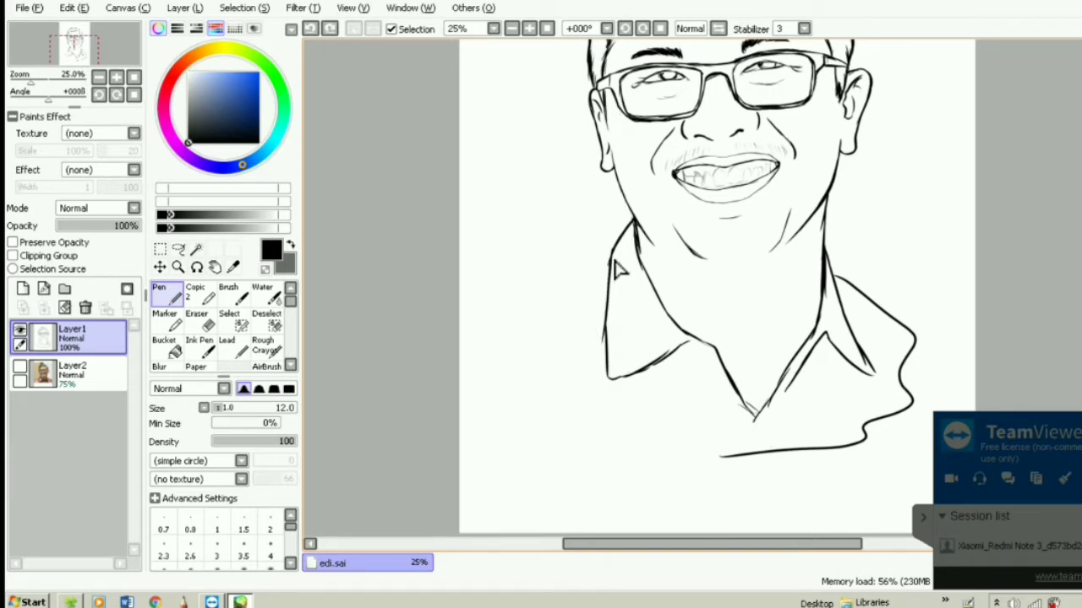
mouse_move(612, 261)
left_mouse_down()
mouse_move(538, 397)
mouse_move(554, 459)
mouse_move(605, 484)
mouse_move(740, 480)
mouse_move(576, 390)
mouse_move(598, 448)
mouse_move(674, 453)
left_mouse_up()
key("ctrl+z")
key("ctrl+z")
mouse_move(611, 273)
left_mouse_down()
mouse_move(551, 426)
mouse_move(623, 430)
mouse_move(551, 336)
mouse_move(589, 467)
mouse_move(698, 459)
left_mouse_up()
key("ctrl+z")
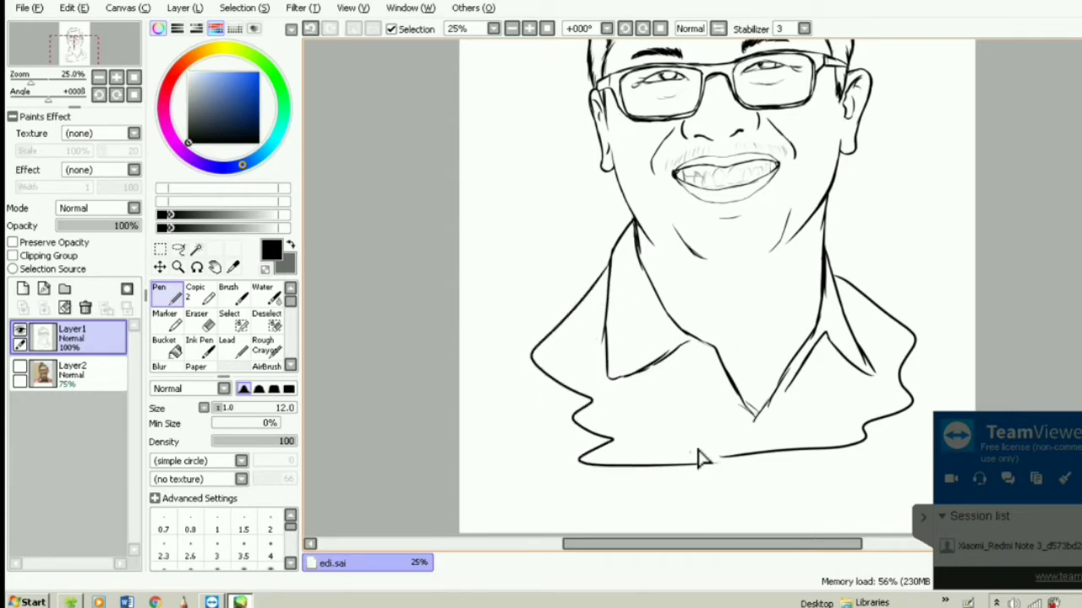
key("ctrl+z")
mouse_move(610, 264)
left_mouse_down()
mouse_move(572, 367)
mouse_move(633, 466)
mouse_move(750, 456)
mouse_move(710, 416)
left_mouse_up()
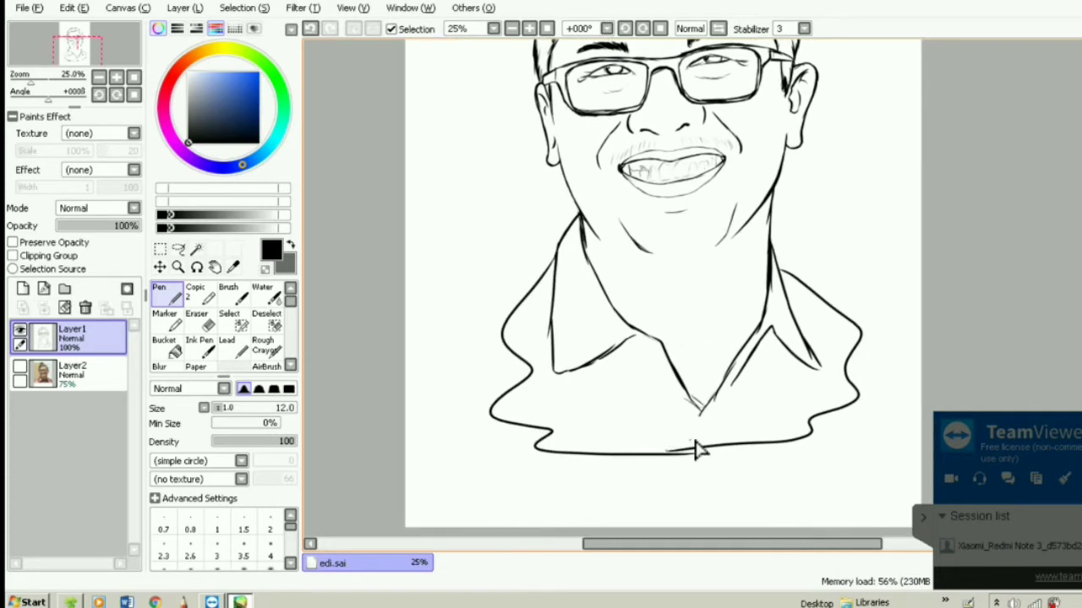
mouse_move(674, 453)
left_mouse_down()
mouse_move(646, 453)
mouse_move(723, 447)
left_mouse_up()
key("ctrl+z")
key("ctrl+z")
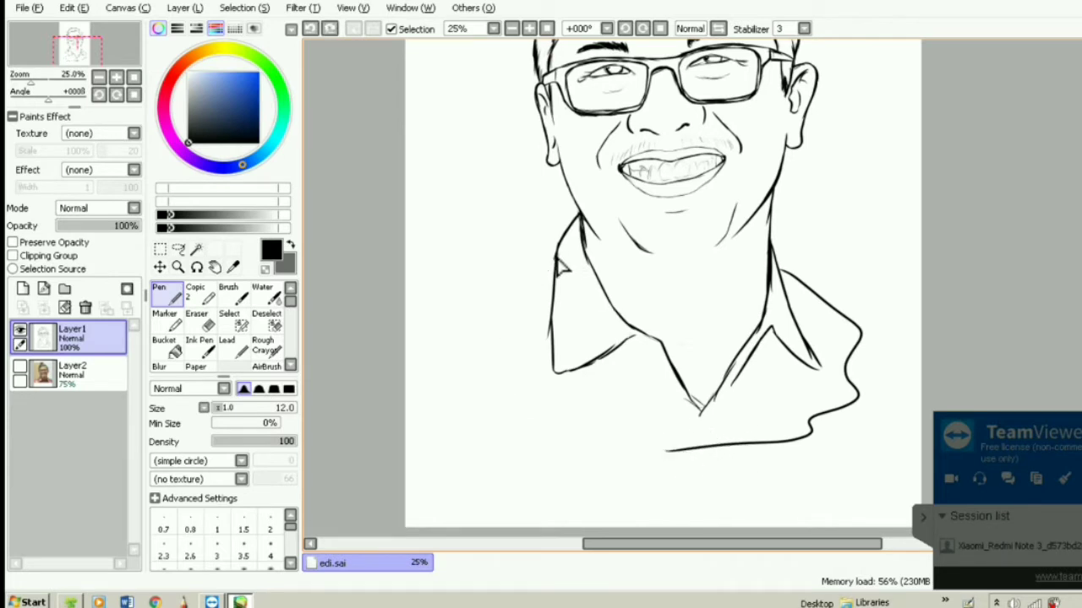
Draw the left shoulder as a wavy black outline from the collar down, joining the bottom edge line below the neckline
mouse_move(557, 268)
left_mouse_down()
mouse_move(507, 372)
mouse_move(500, 416)
mouse_move(515, 374)
mouse_move(570, 437)
left_mouse_up()
key("ctrl+z")
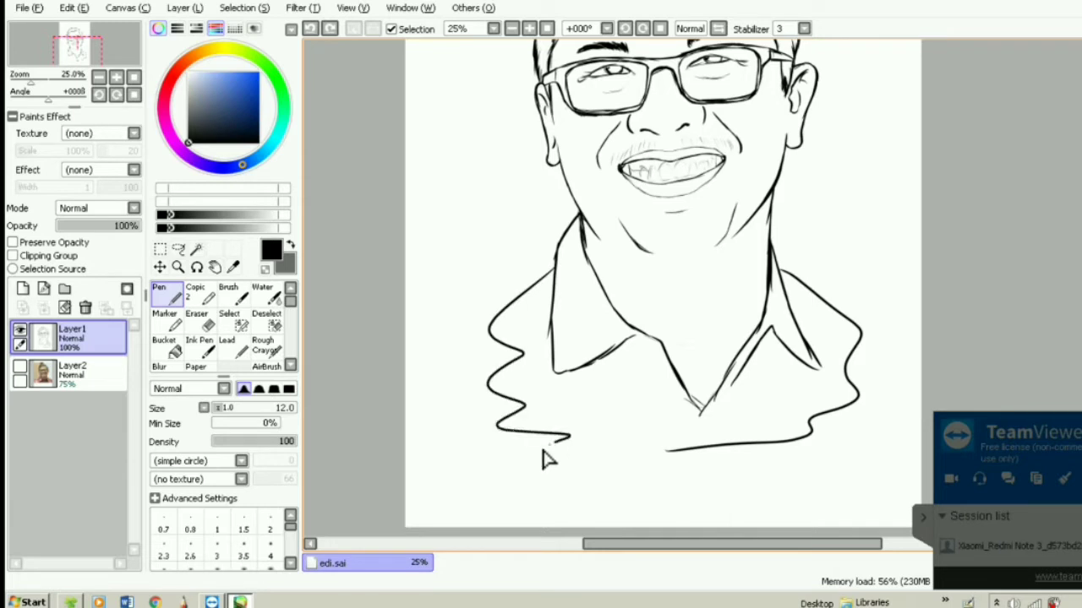
key("ctrl+z")
mouse_move(562, 269)
left_mouse_down()
mouse_move(535, 287)
mouse_move(491, 398)
mouse_move(547, 429)
mouse_move(667, 451)
left_mouse_up()
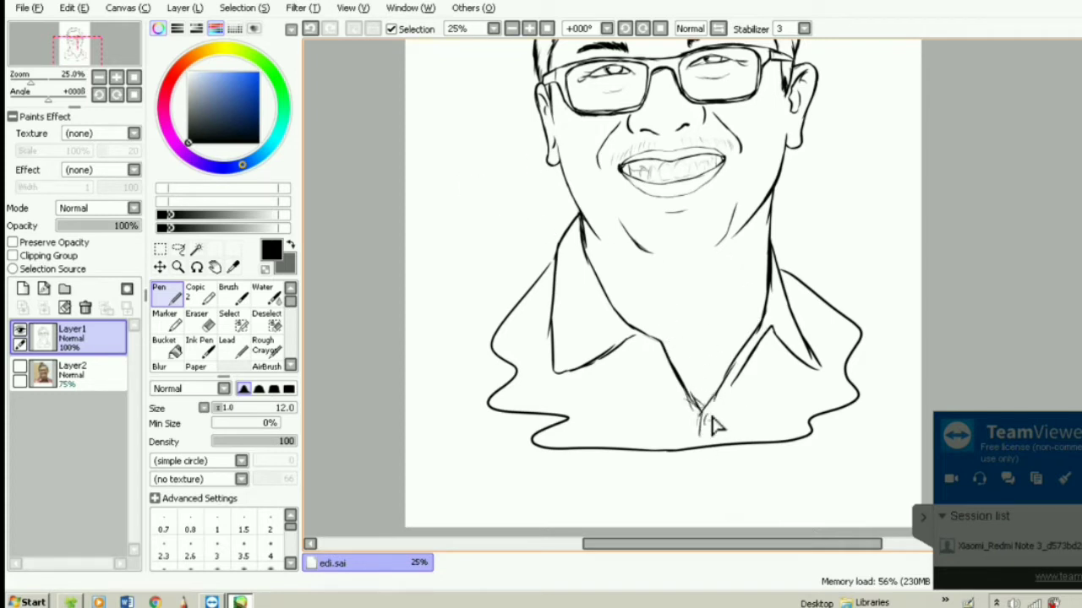
Add an empty layer between the line art and the reference photo, and choose the Ink Pen with a dark gray colour
left_click_drag(694, 293, 623, 426)
left_click(23, 289)
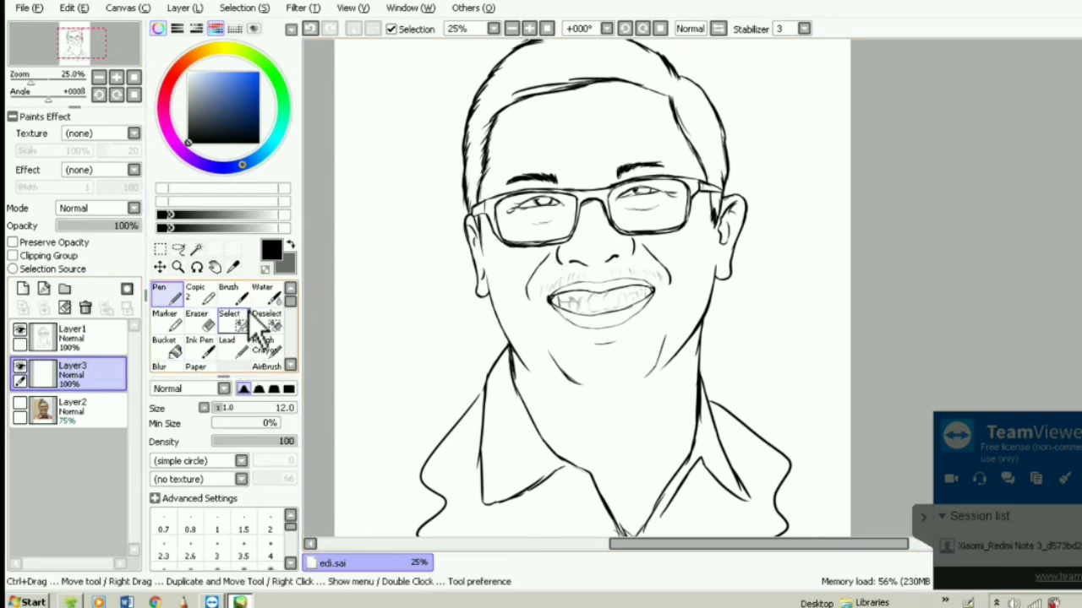
left_click(201, 344)
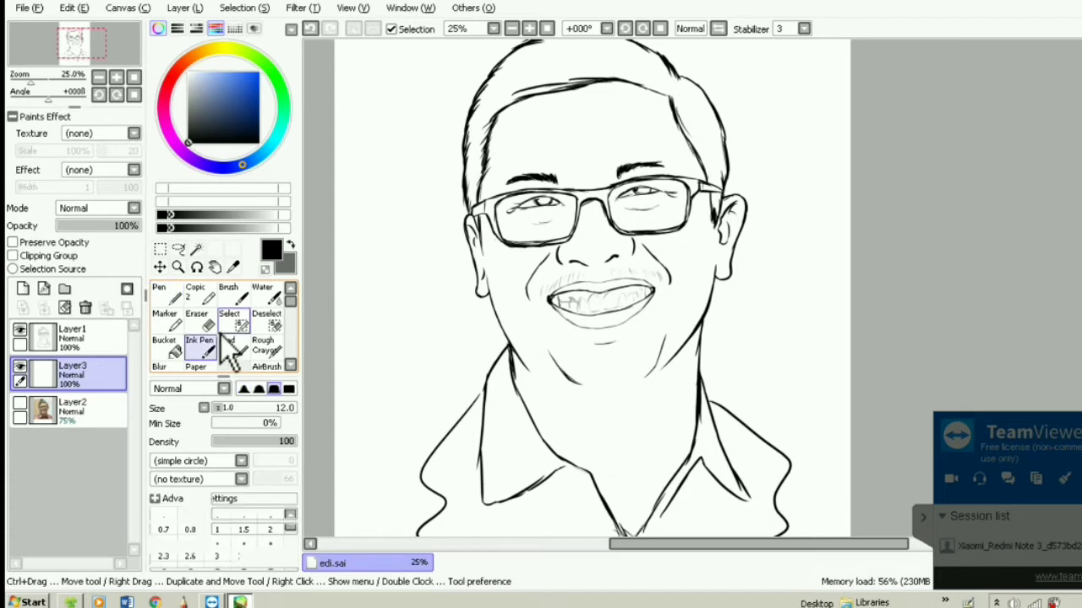
left_click(203, 215)
left_click_drag(204, 217, 200, 217)
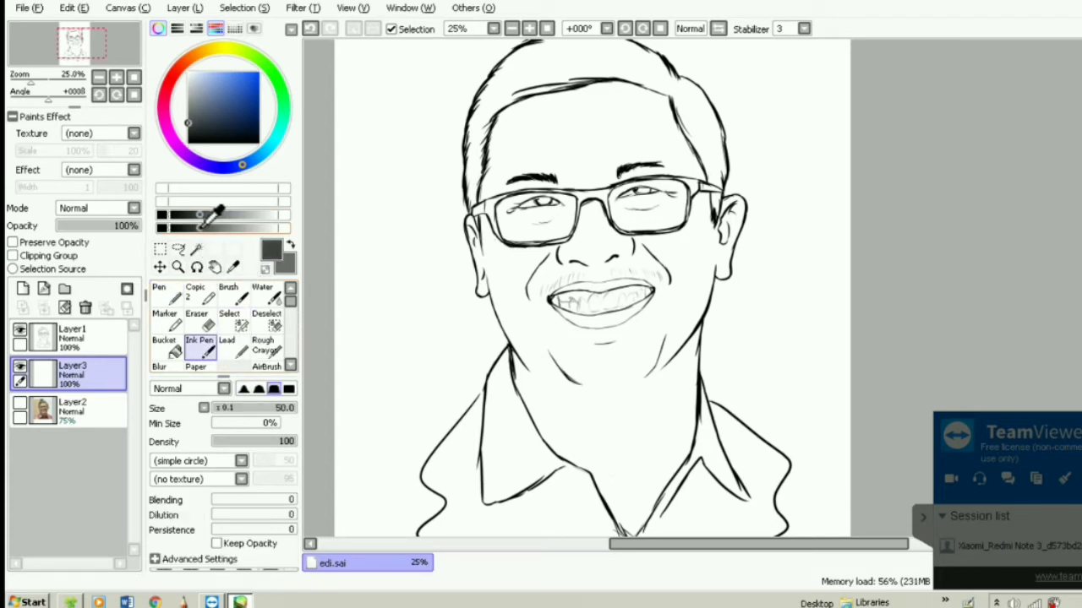
scroll(497, 239, "up", 6)
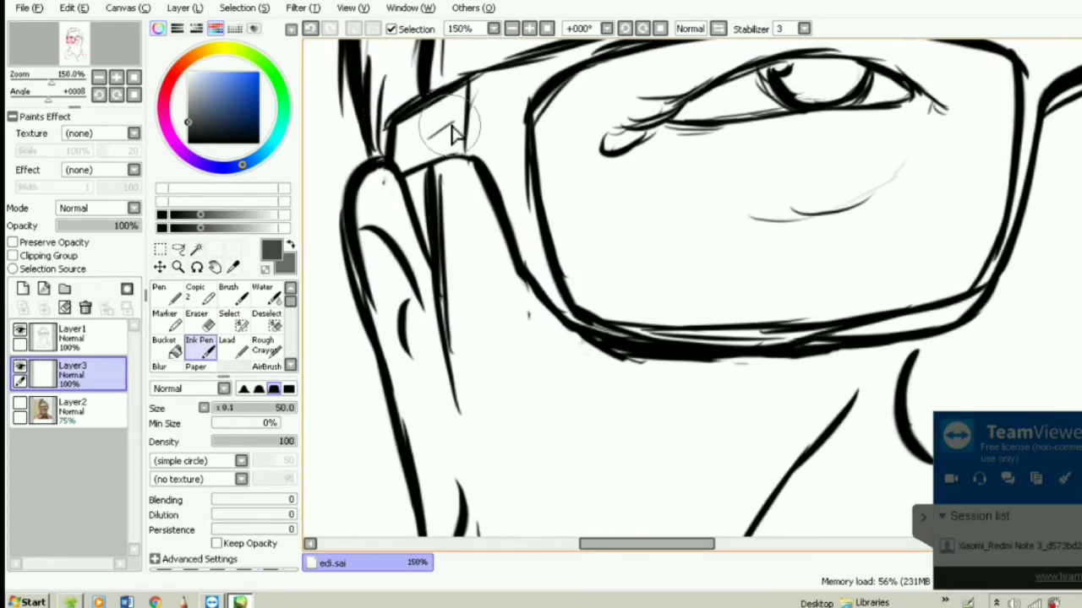
left_click(78, 340)
left_click_drag(72, 329, 27, 290)
left_click(26, 290)
left_click(27, 290)
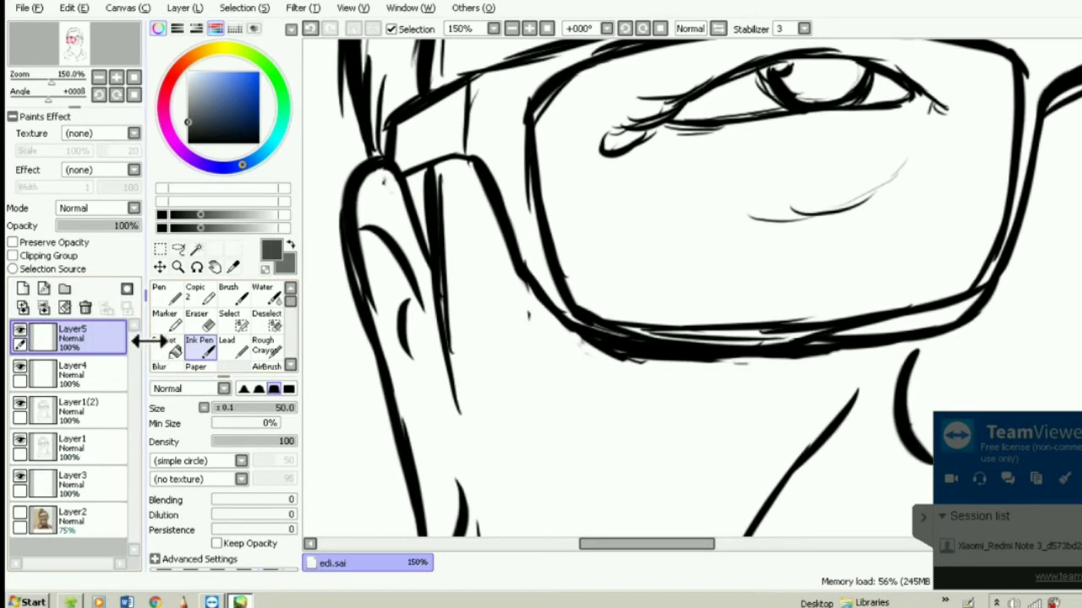
key("ctrl+z")
key("ctrl+z")
key("ctrl+z")
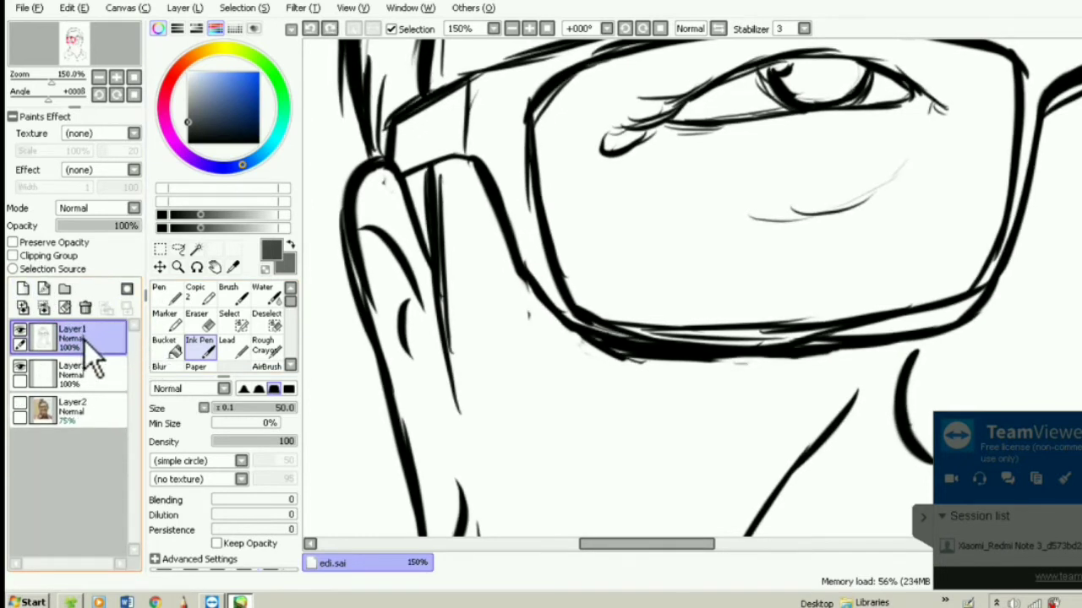
Duplicate the line art layer Layer1 and delete the extra empty layer added above the copy
left_click_drag(84, 341, 26, 290)
left_click(26, 290)
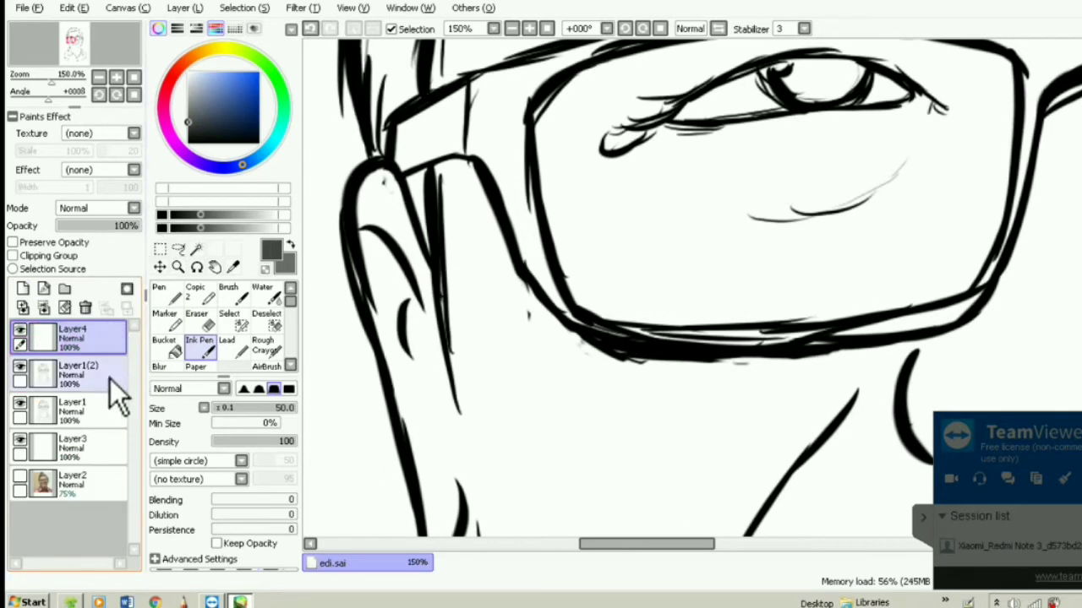
left_click(103, 371)
left_click(20, 332)
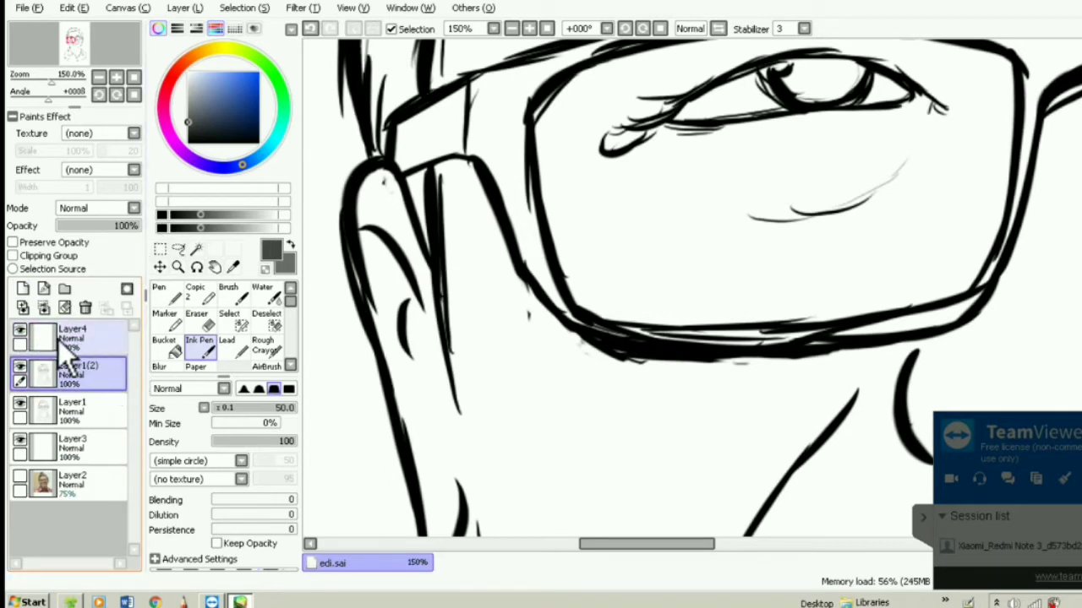
left_click(65, 339)
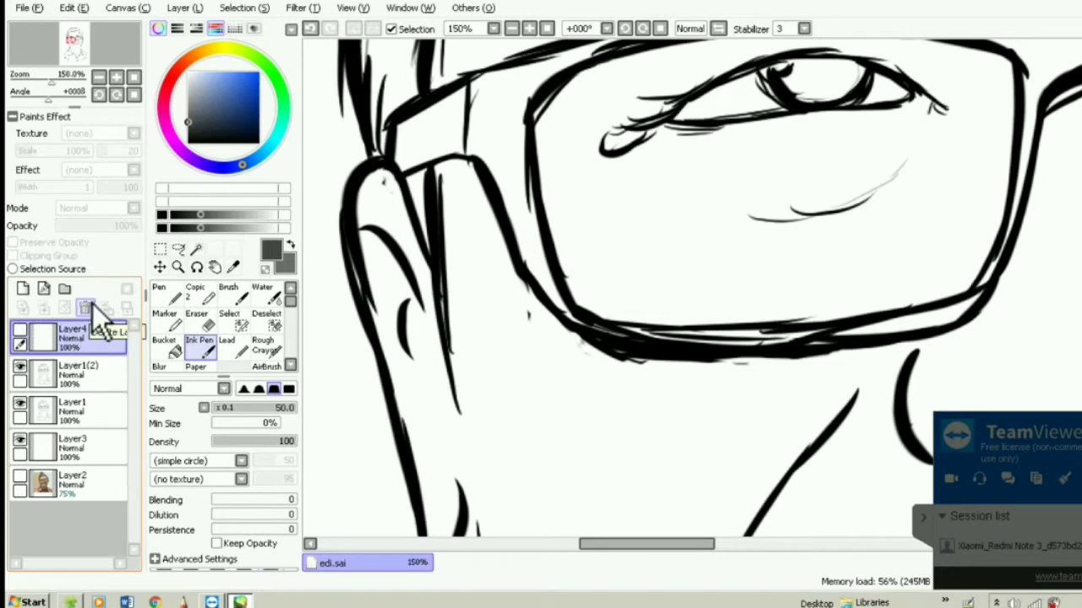
left_click(86, 308)
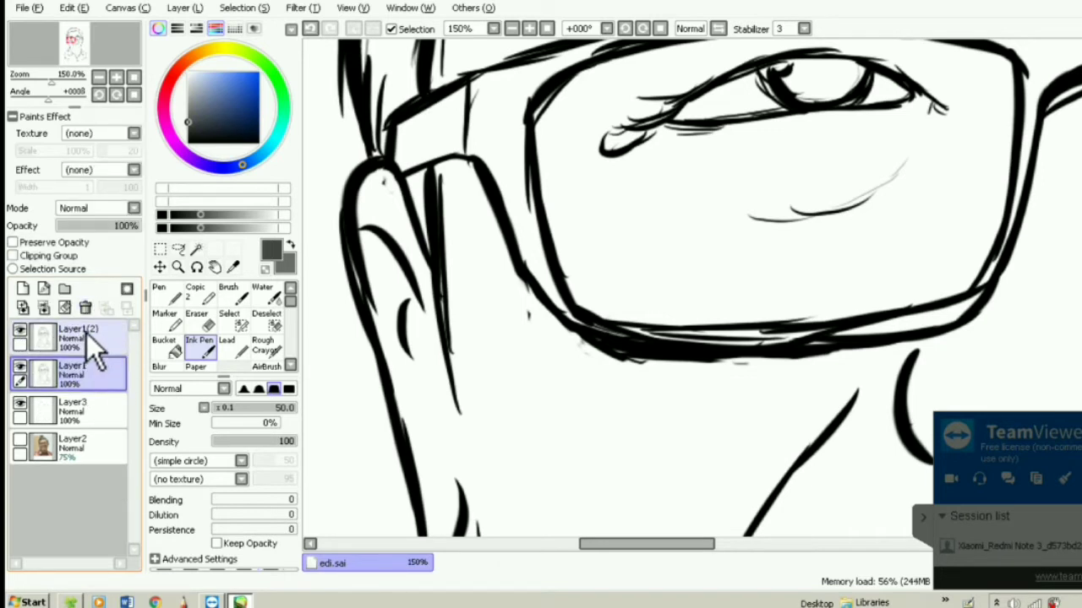
Compare the original line art layer with its duplicate by toggling the visibility of each
left_click(20, 366)
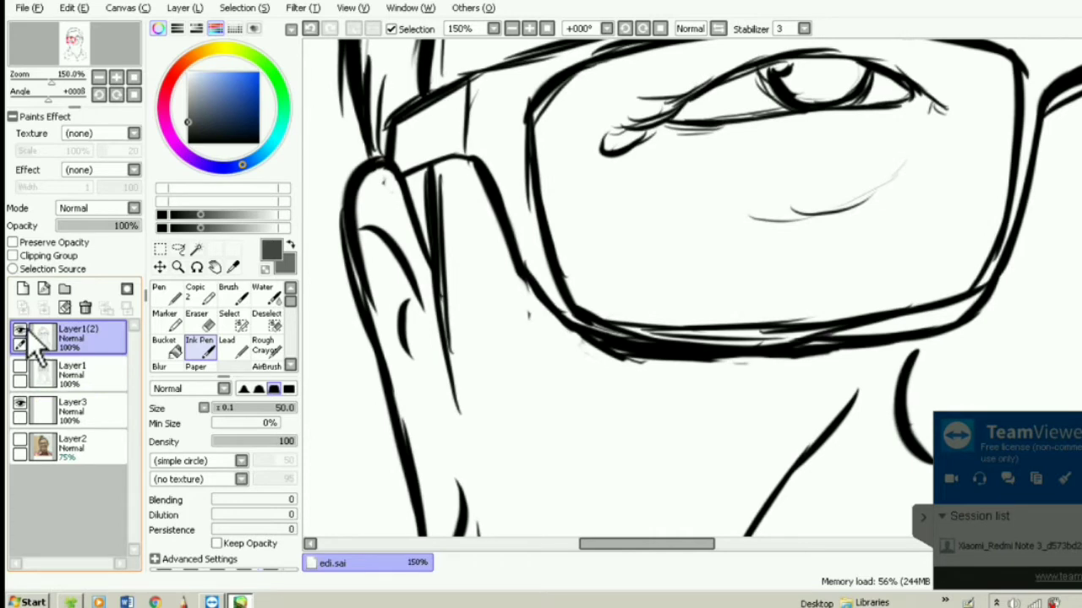
left_click(25, 329)
left_click(26, 329)
left_click(28, 366)
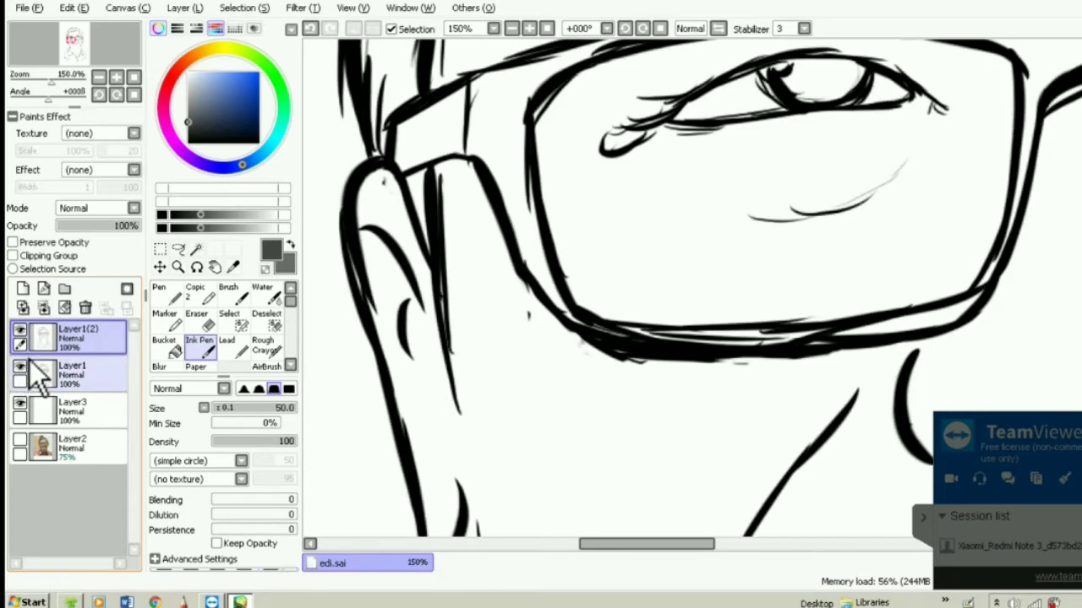
On Layer1, fill the irises of both eyes with a slightly lighter dark gray using the Bucket
left_click(69, 374)
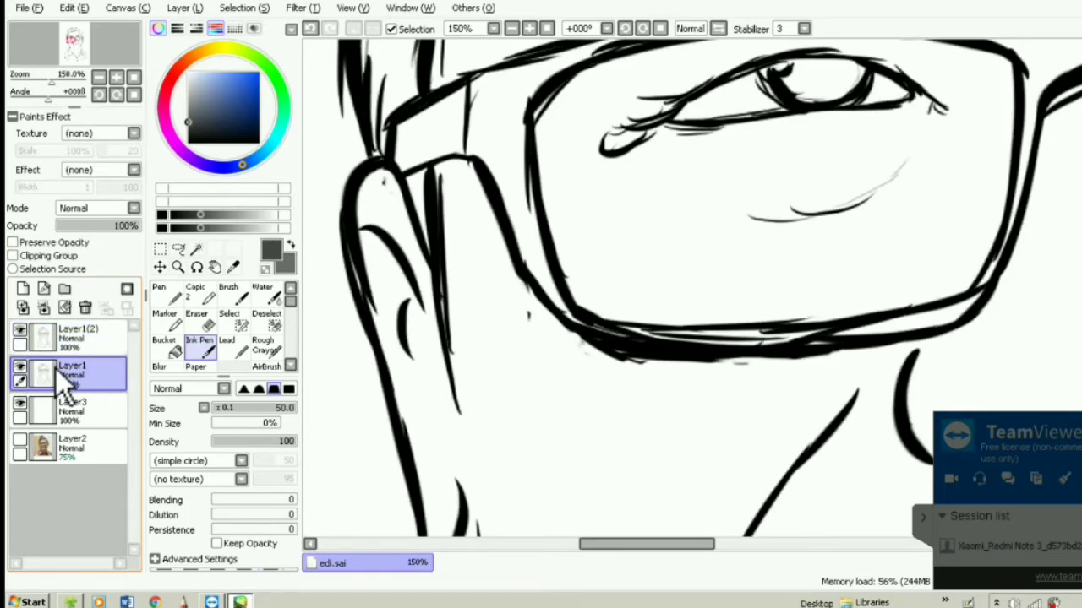
scroll(398, 220, "down", 2)
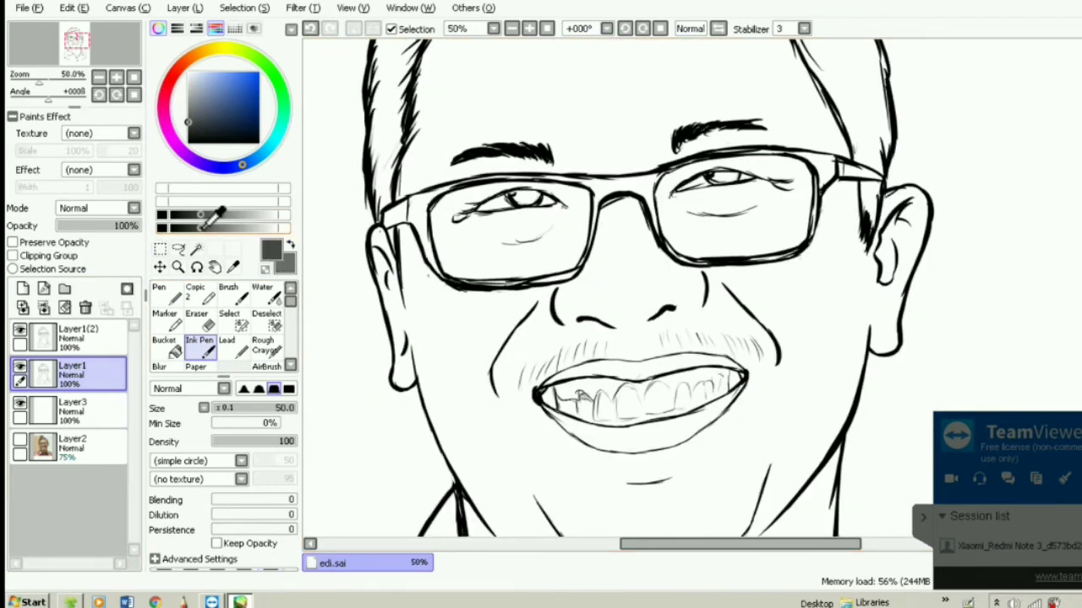
left_click_drag(199, 228, 206, 228)
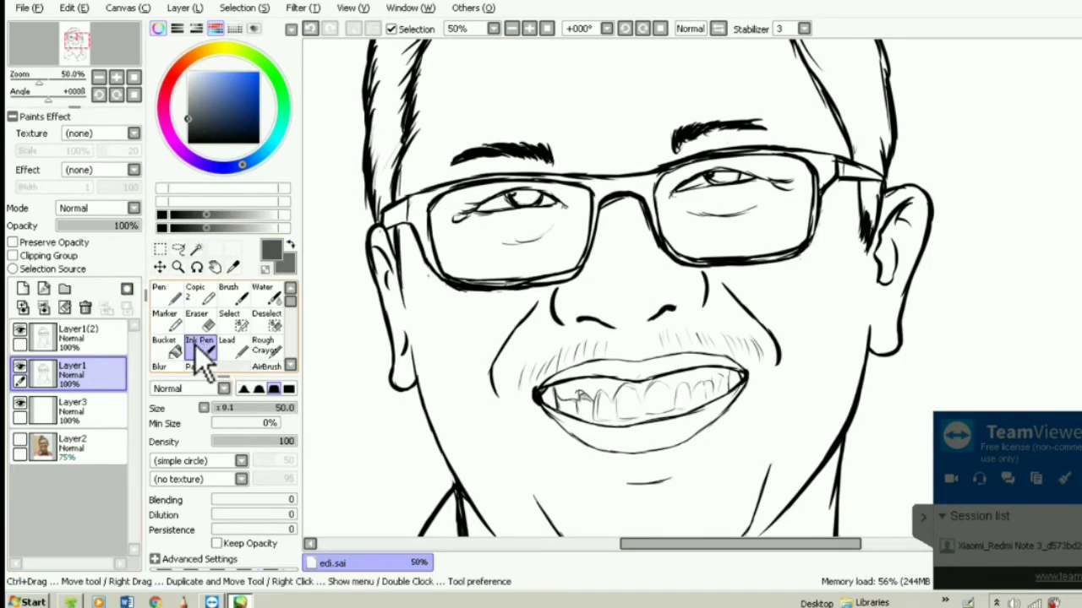
left_click(166, 345)
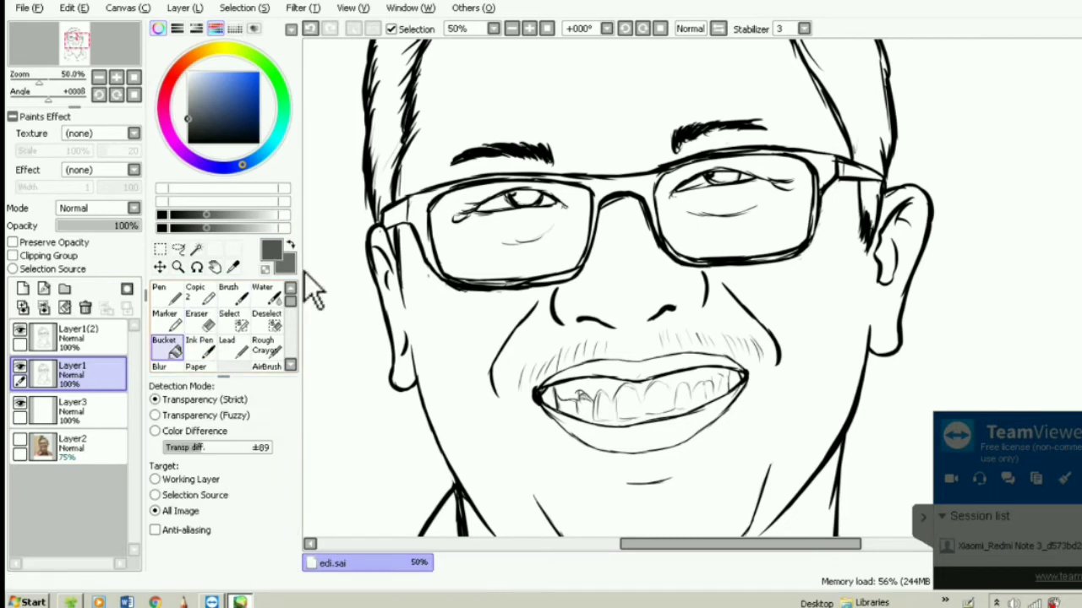
left_click(527, 203)
left_click(725, 179)
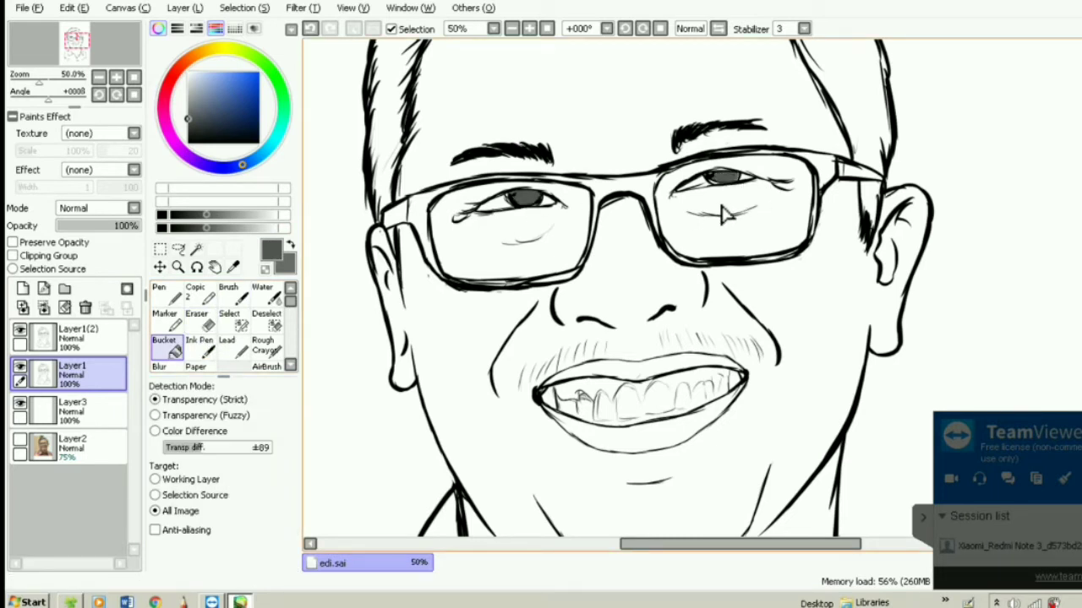
scroll(712, 211, "up", 4)
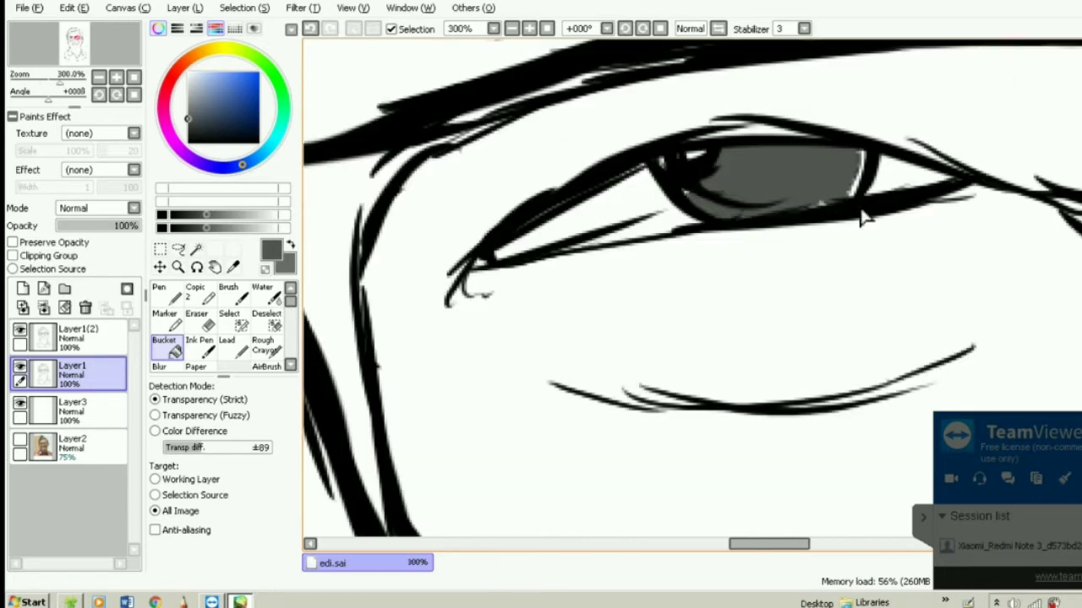
Fill the front of the glasses frame and its left and right hinge sections with the dark gray
scroll(769, 222, "down", 6)
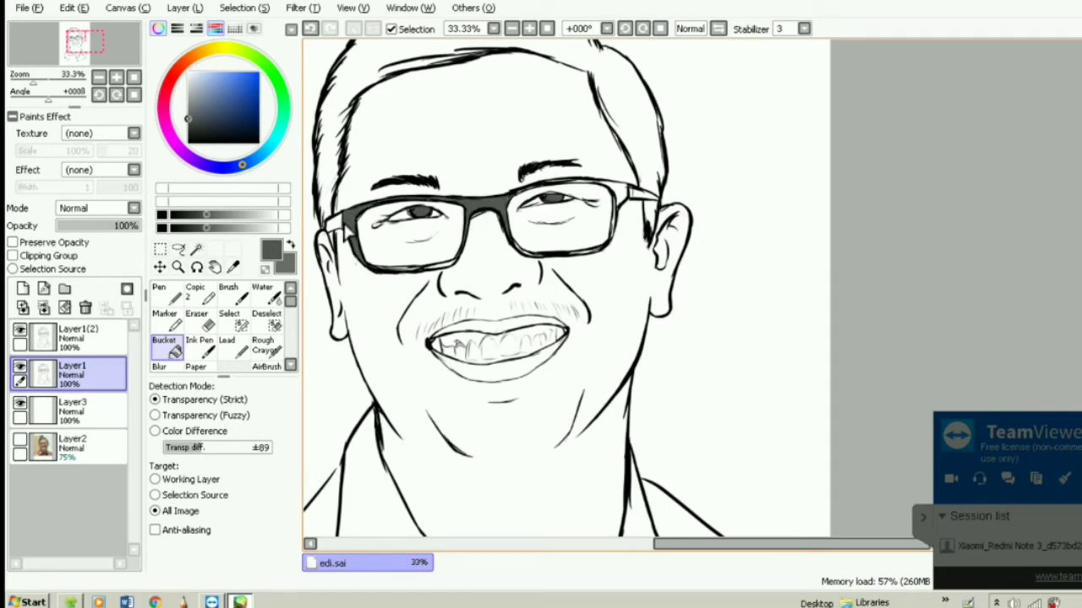
left_click(346, 230)
left_click(626, 202)
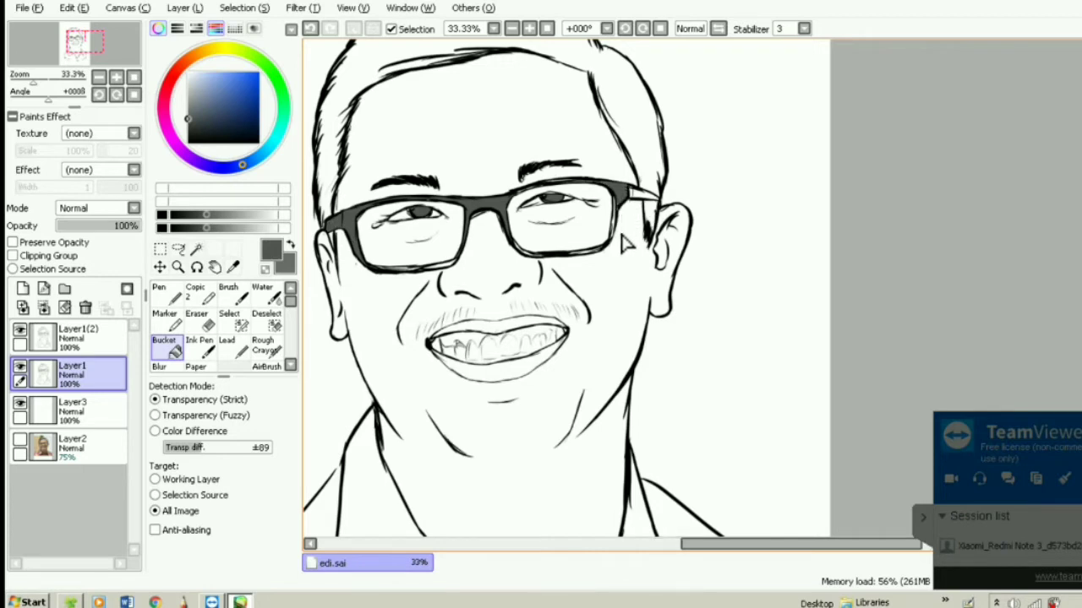
Fill the side and lower rim gaps around the right lens and the right temple arm with the dark gray
scroll(621, 199, "up", 4)
left_click(617, 196)
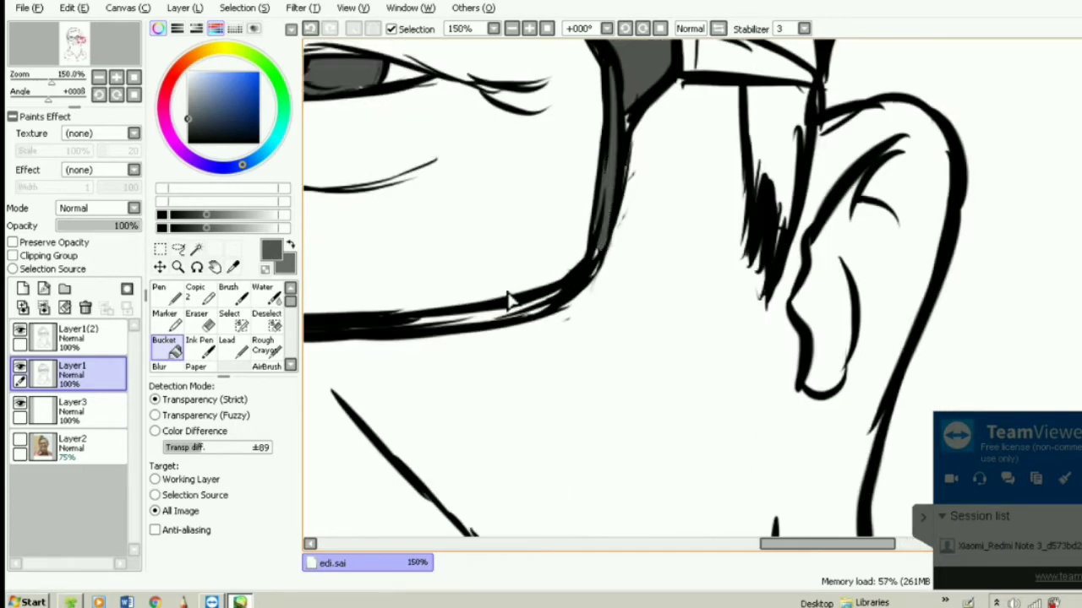
left_click(480, 326)
scroll(512, 306, "down", 3)
left_click(595, 221)
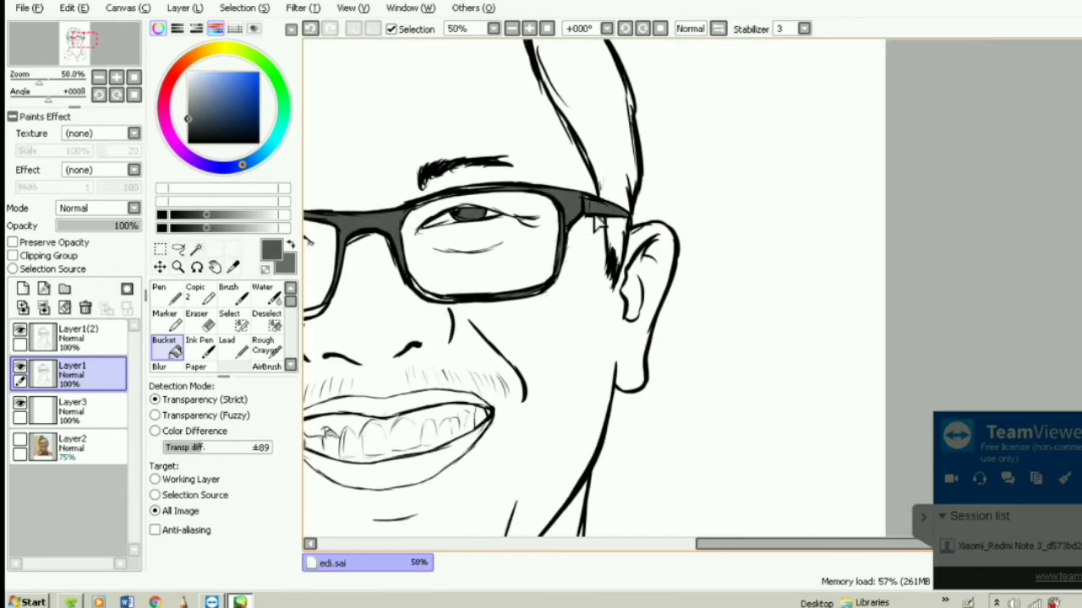
scroll(427, 291, "up", 2)
left_click(426, 292)
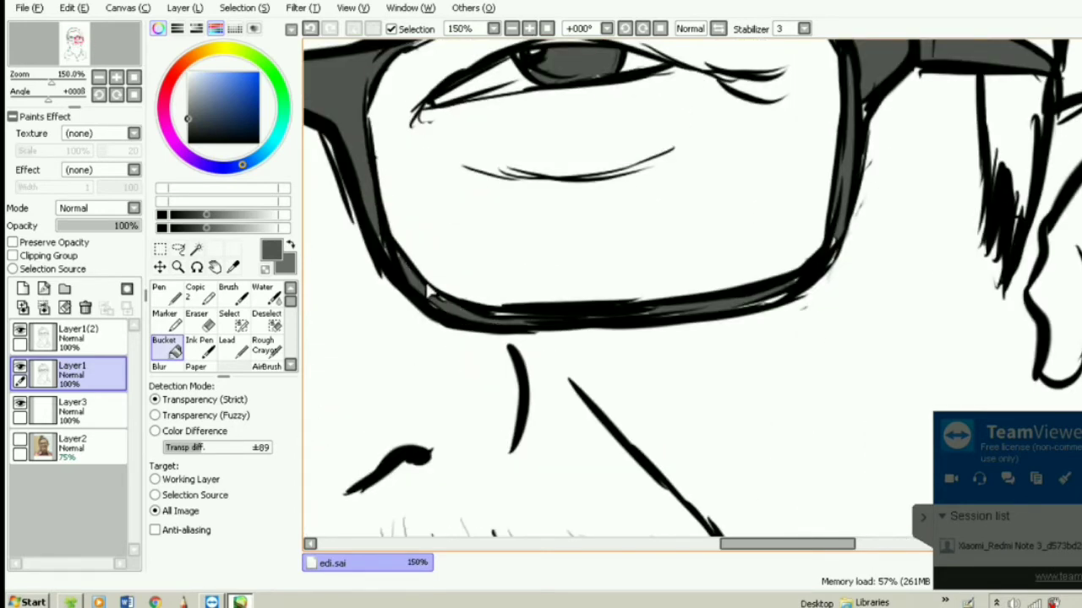
Fill the gaps in the lower rim of the left lens with the dark gray
scroll(371, 308, "down", 3)
scroll(518, 272, "up", 2)
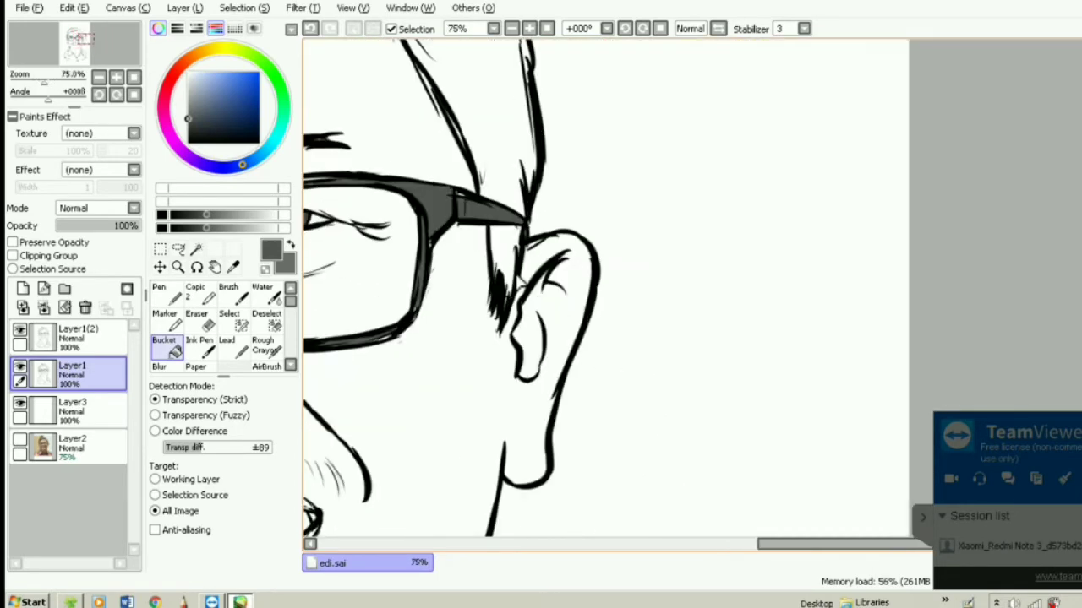
scroll(541, 266, "down", 5)
scroll(456, 293, "up", 3)
scroll(478, 296, "up", 4)
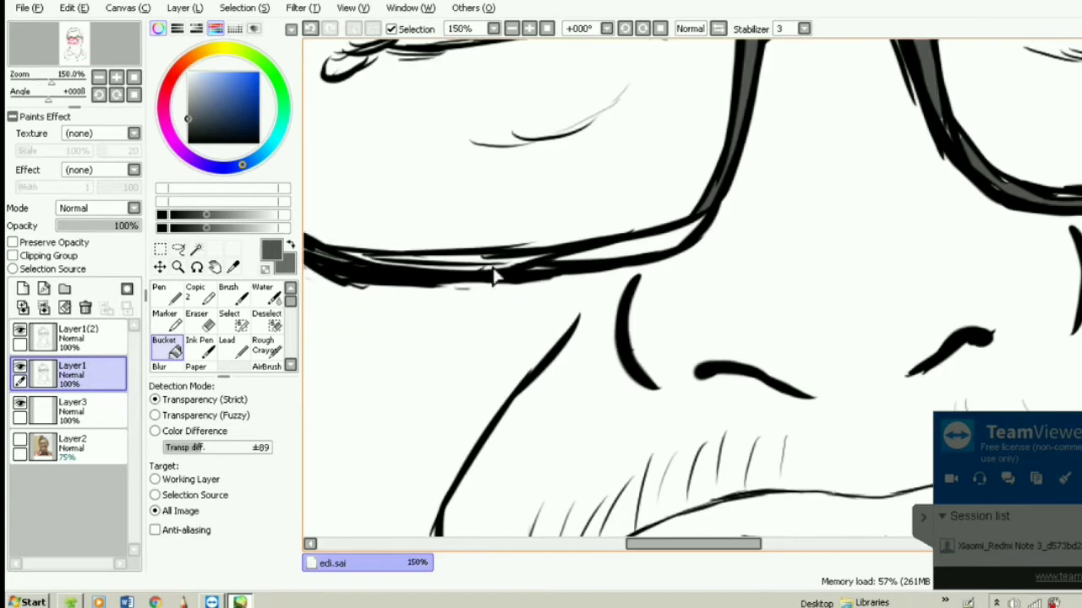
left_click(467, 262)
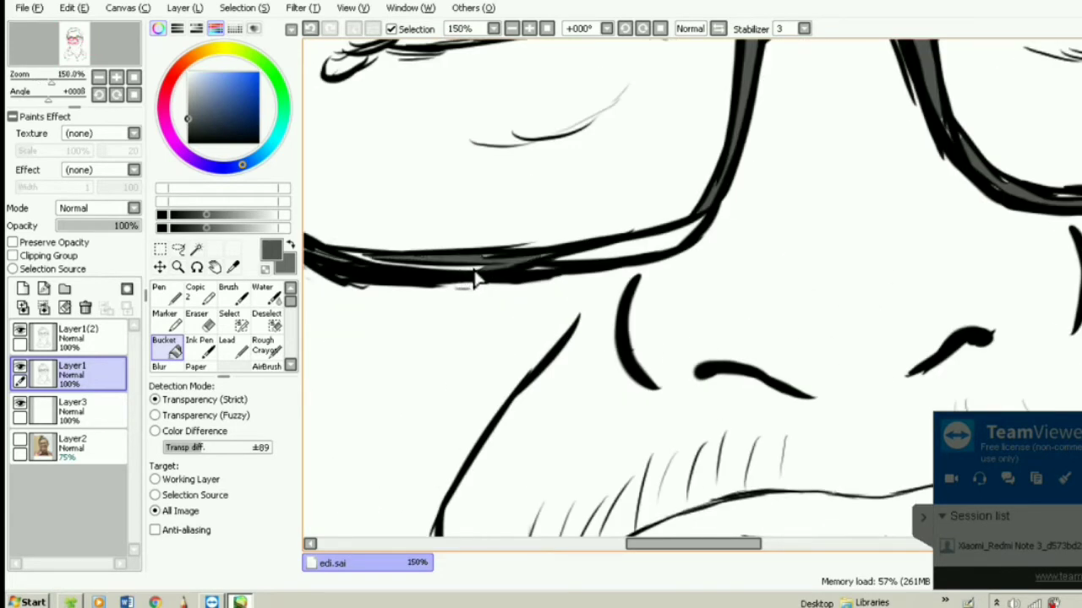
left_click(620, 262)
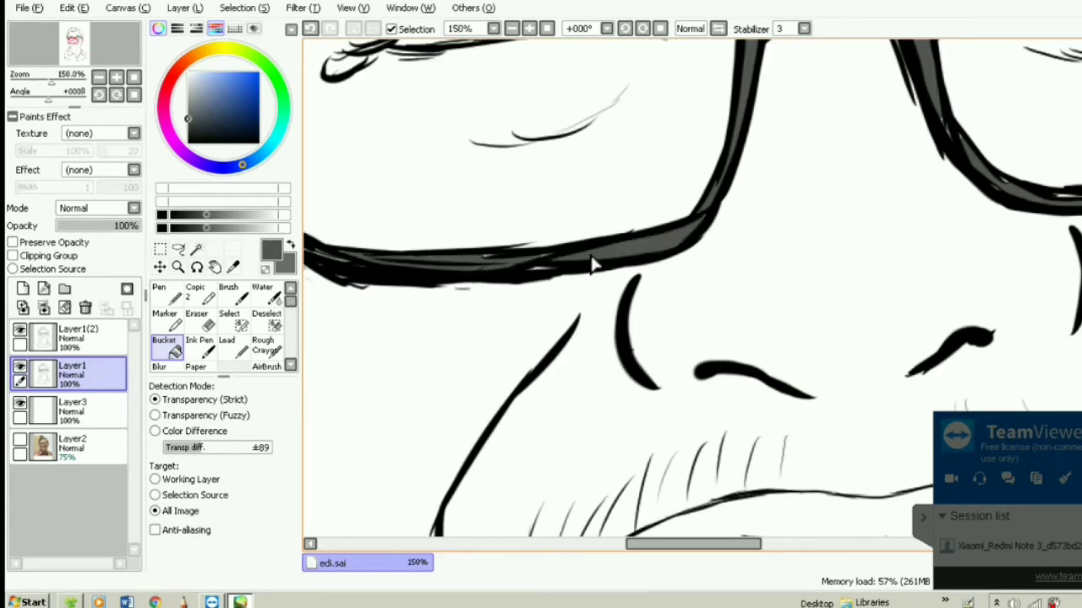
scroll(591, 266, "down", 6)
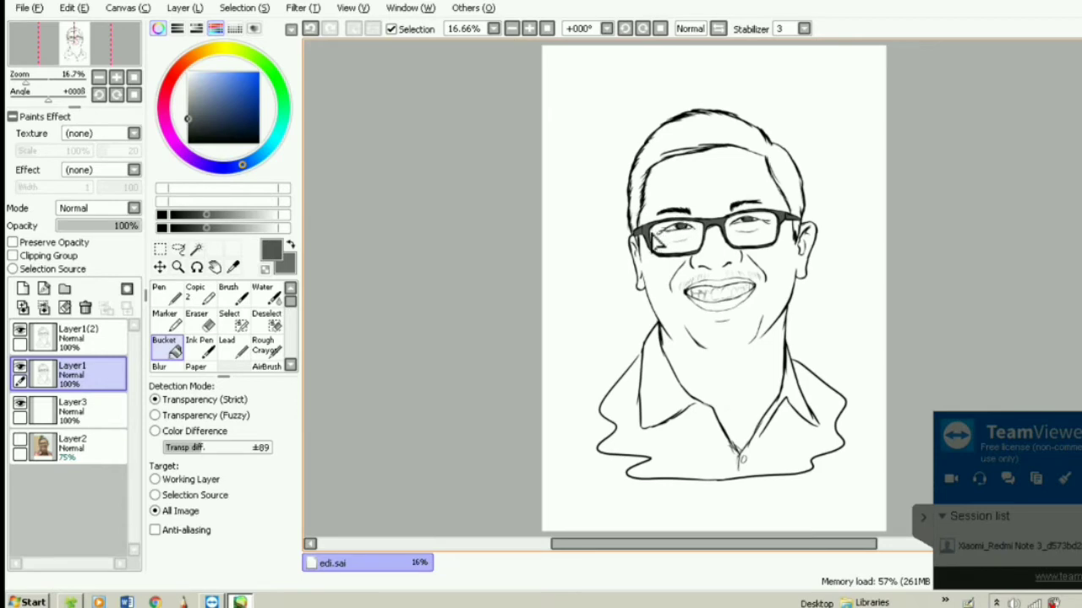
Fill the whole hair area with the same dark gray using the Bucket
scroll(756, 138, "up", 4)
scroll(870, 108, "down", 1)
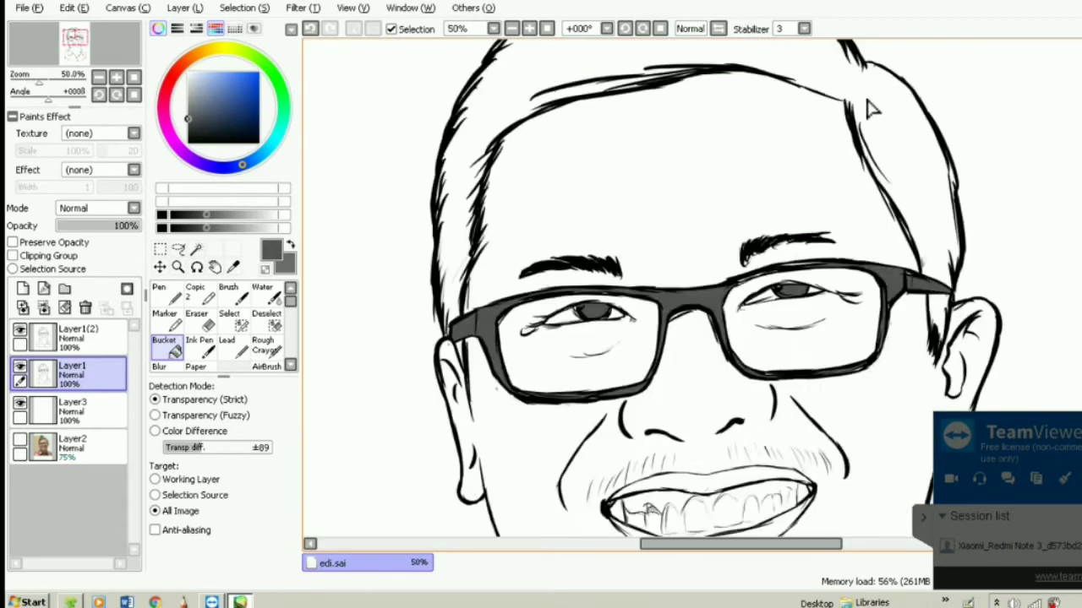
scroll(870, 109, "up", 6)
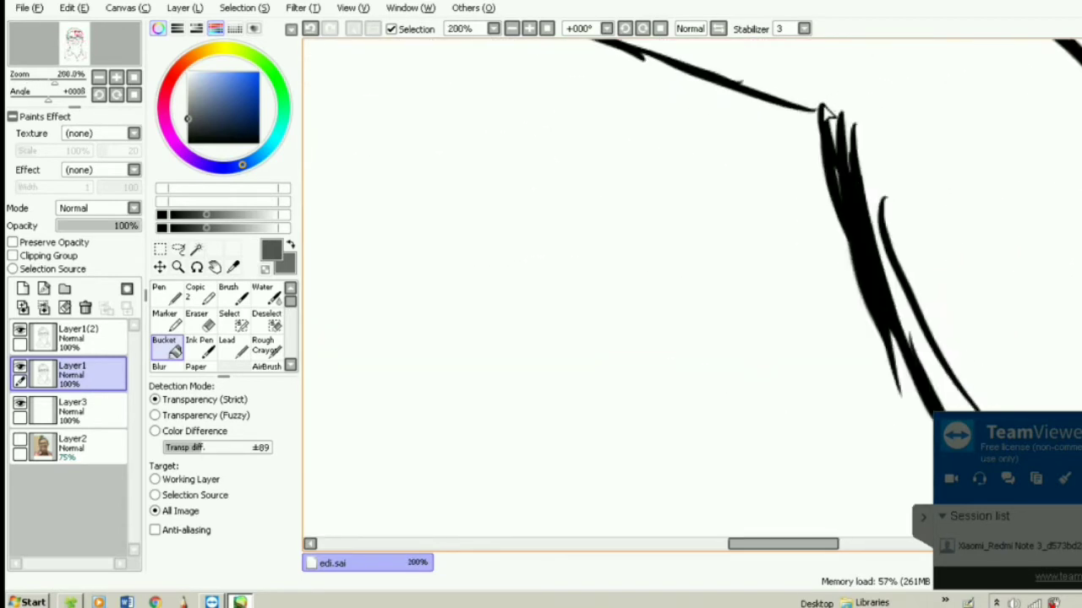
left_click(165, 293)
scroll(784, 143, "down", 3)
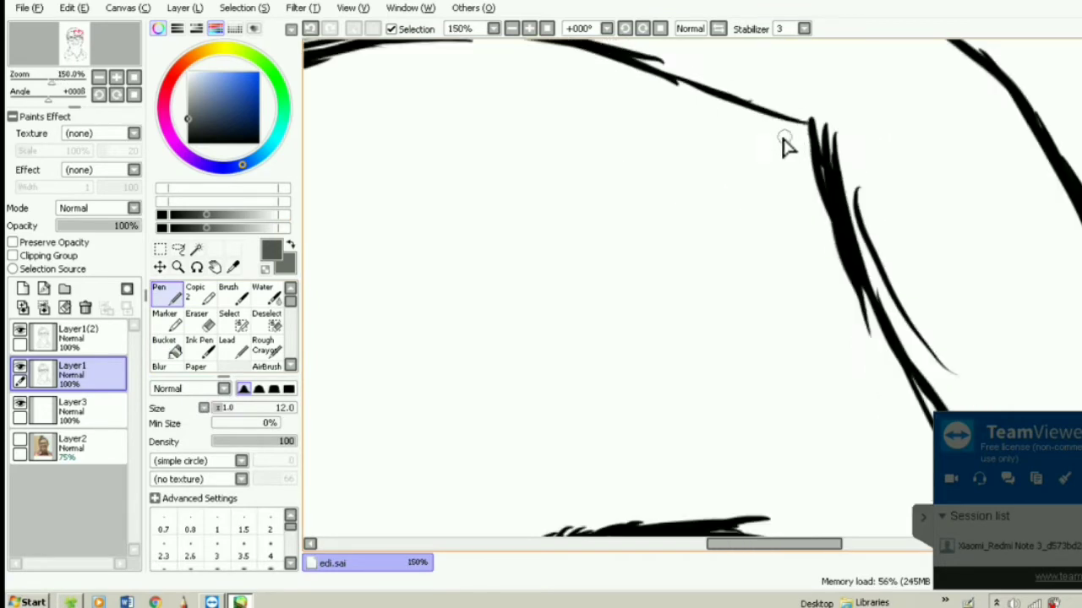
scroll(785, 144, "down", 4)
left_click(164, 345)
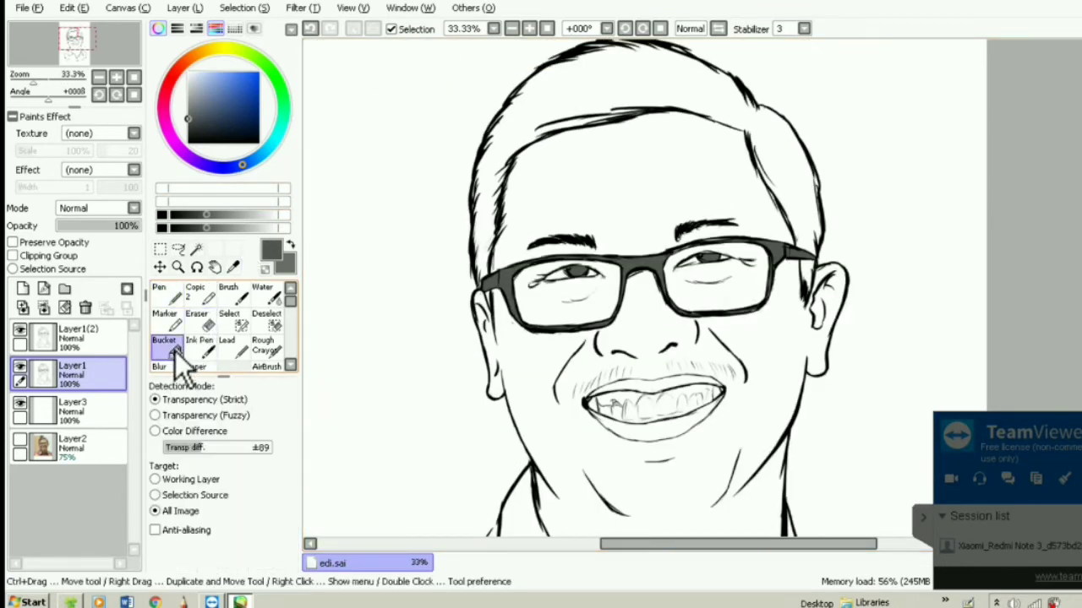
left_click(640, 87)
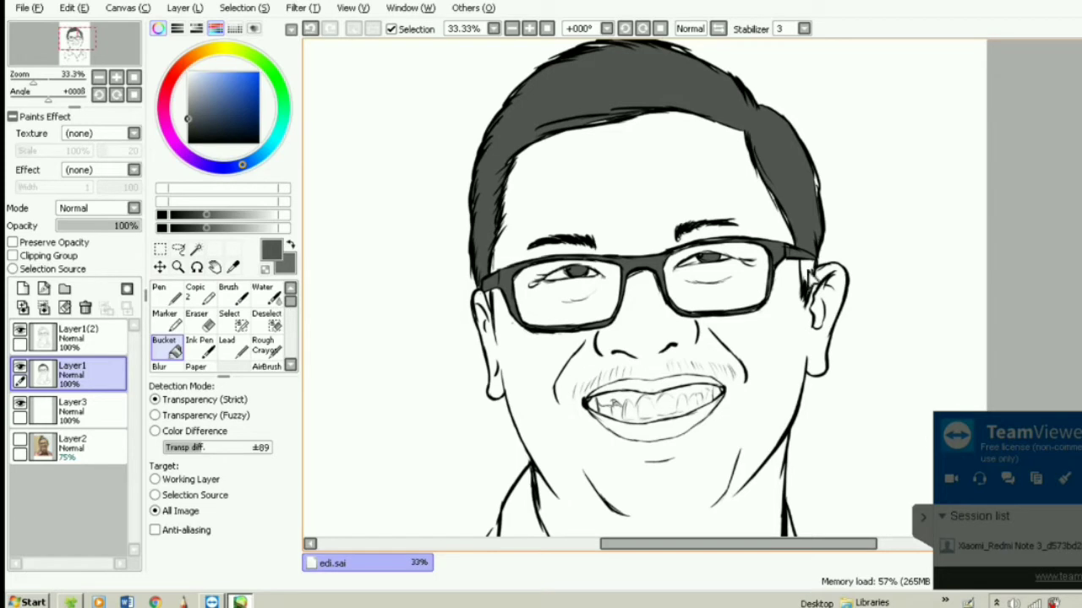
Fill both sideburns below the glasses' temple arms and the small gaps along the hair outline with the dark gray
scroll(496, 293, "up", 4)
left_click(490, 298)
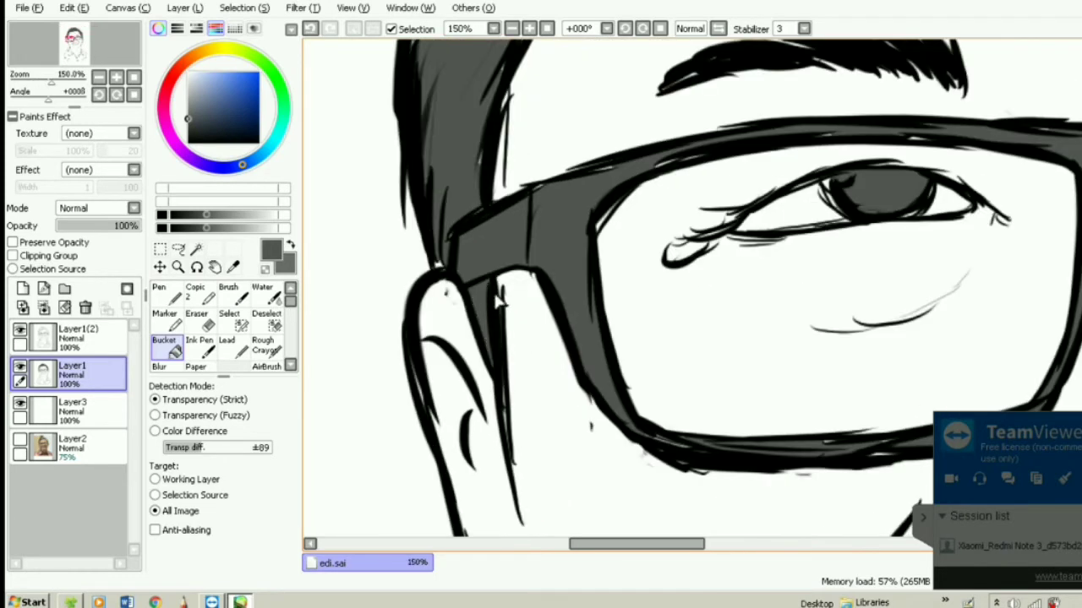
scroll(558, 264, "down", 4)
scroll(843, 181, "down", 1)
scroll(840, 160, "up", 6)
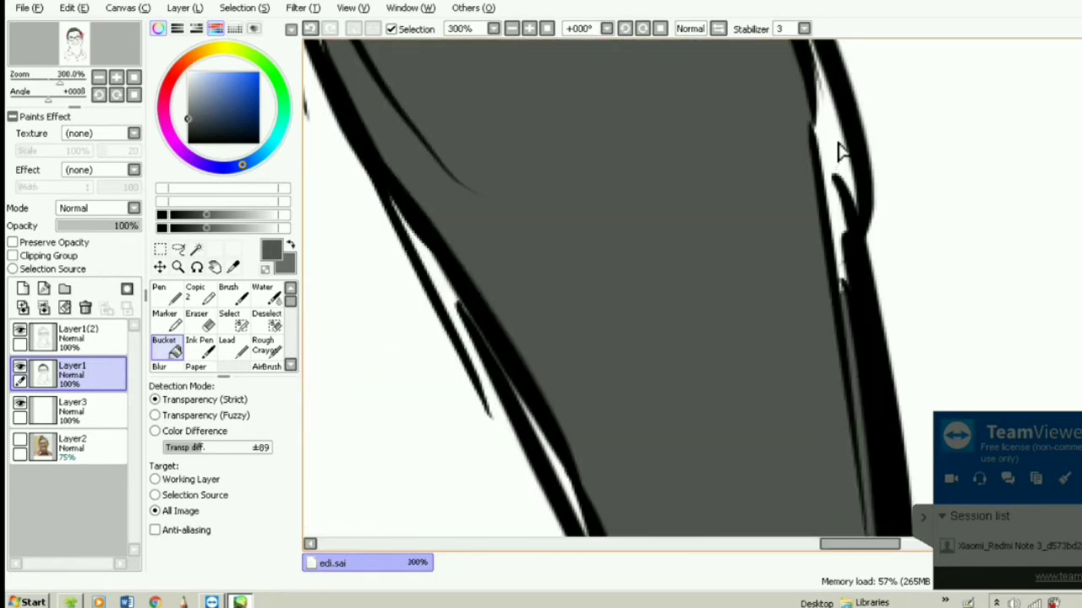
scroll(753, 242, "down", 3)
scroll(753, 245, "up", 4)
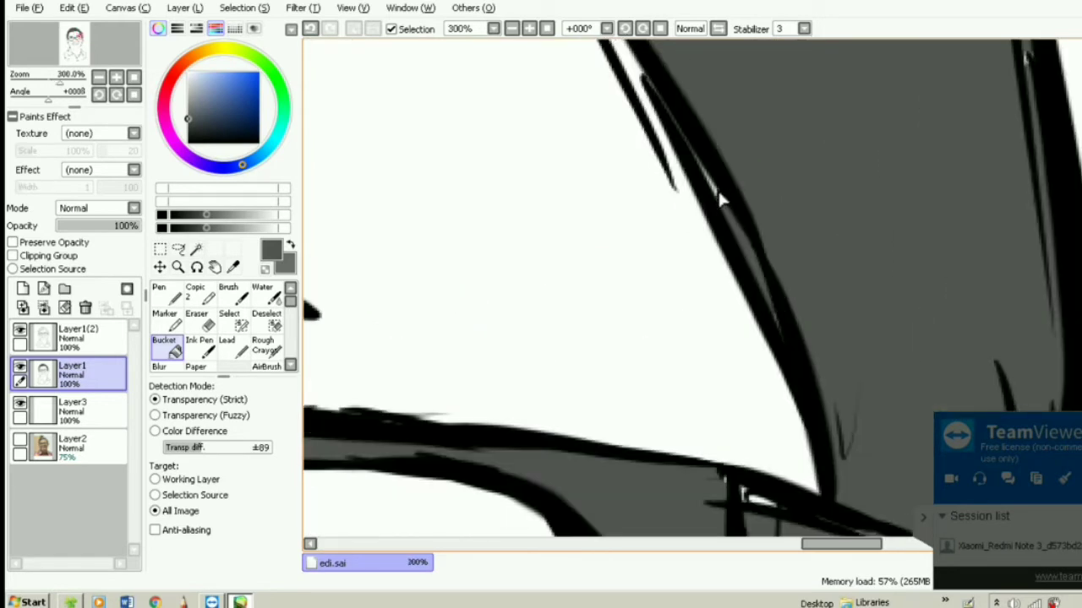
scroll(728, 192, "down", 5)
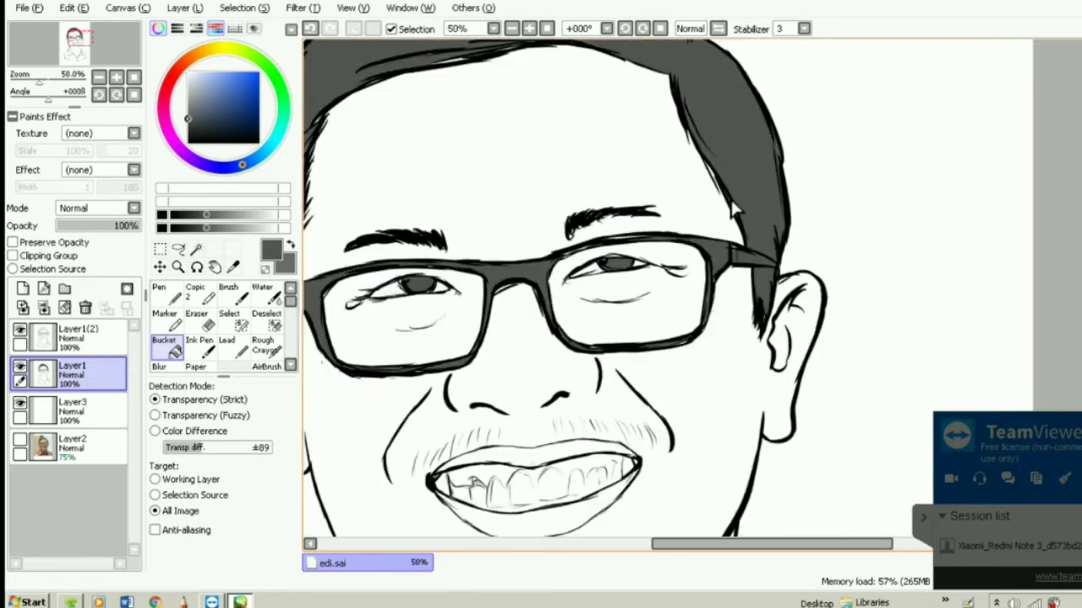
scroll(731, 205, "down", 1)
scroll(653, 228, "down", 1)
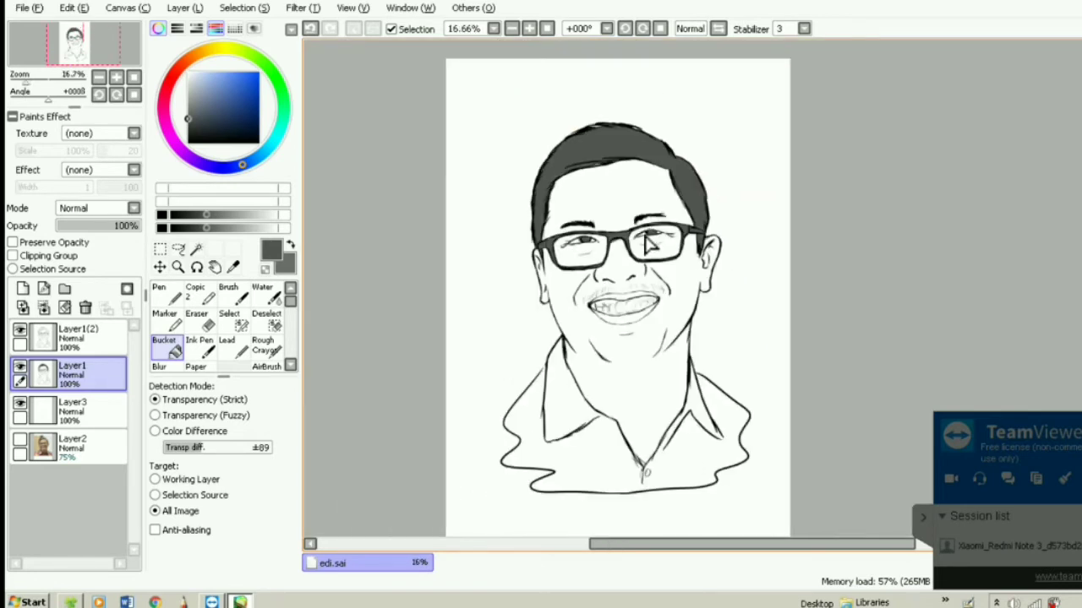
Show the reference photo on Layer2 and set that layer's opacity to 100%
scroll(651, 242, "up", 1)
scroll(157, 408, "up", 1)
scroll(28, 439, "down", 1)
scroll(46, 440, "down", 1)
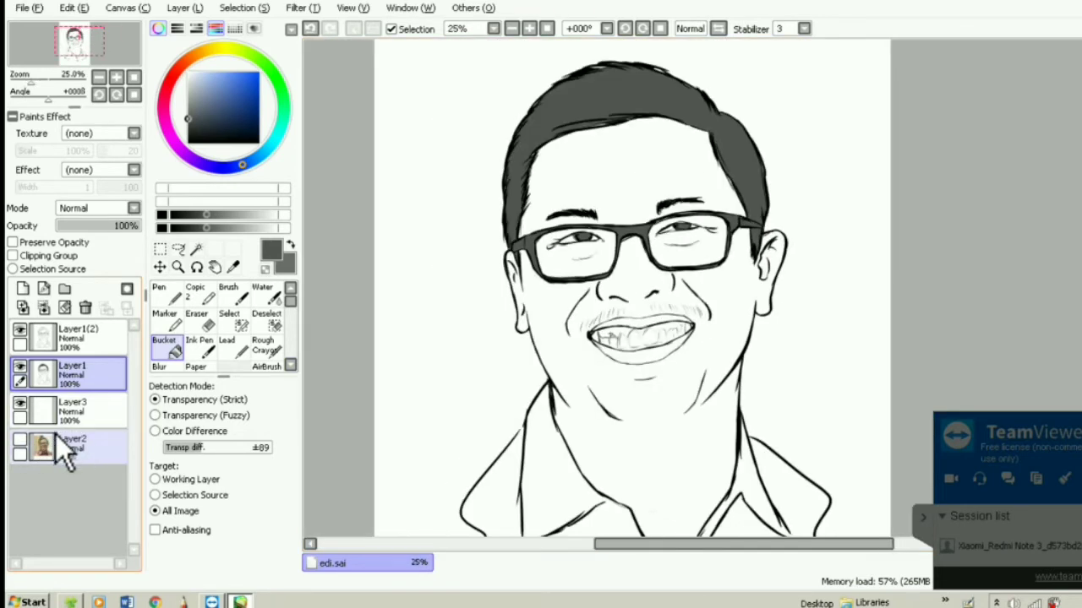
left_click(19, 441)
left_click(66, 453)
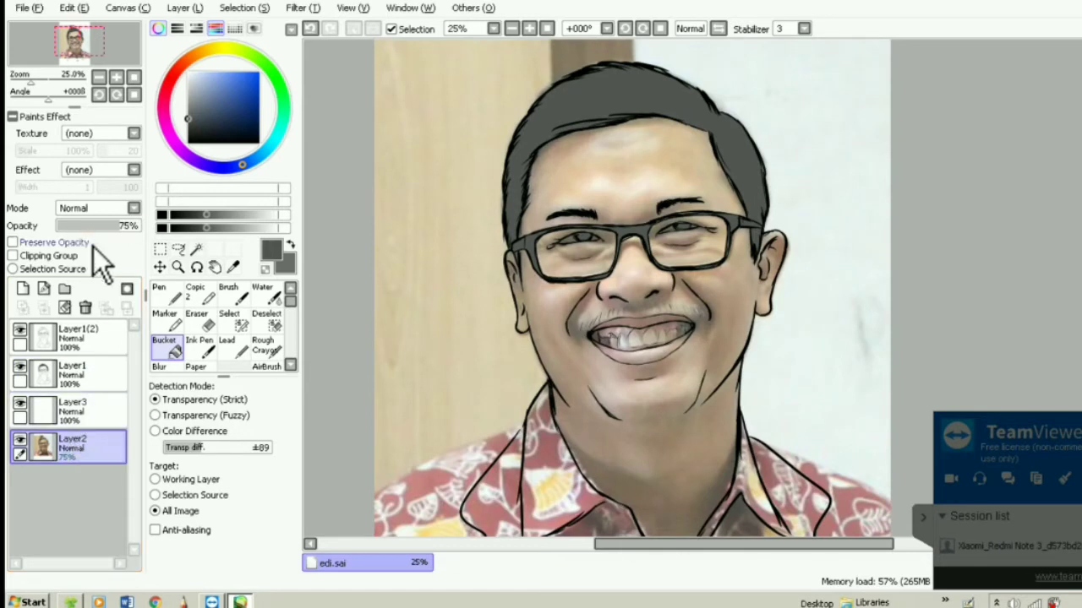
left_click(137, 227)
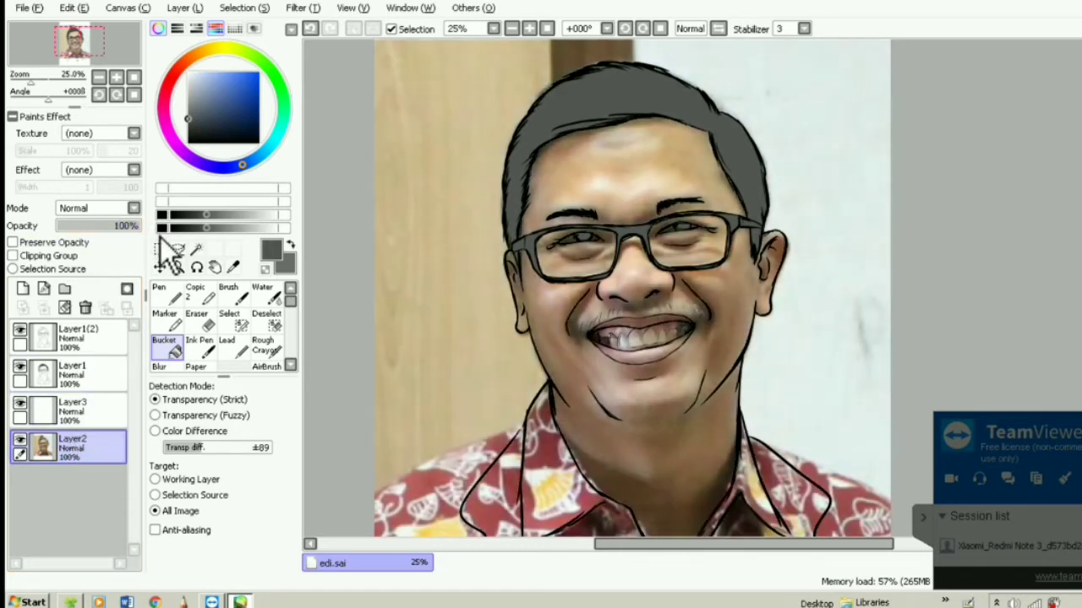
Sample a pinkish-beige skin tone from the cheek below the left lens in the photo
left_click(619, 195, "alt")
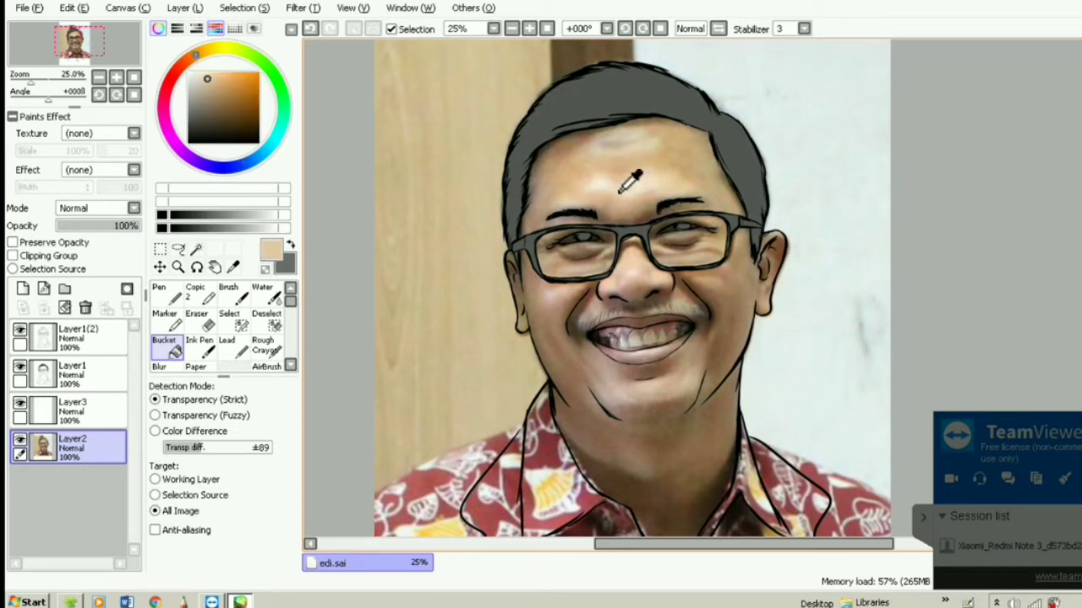
left_click(555, 292, "alt")
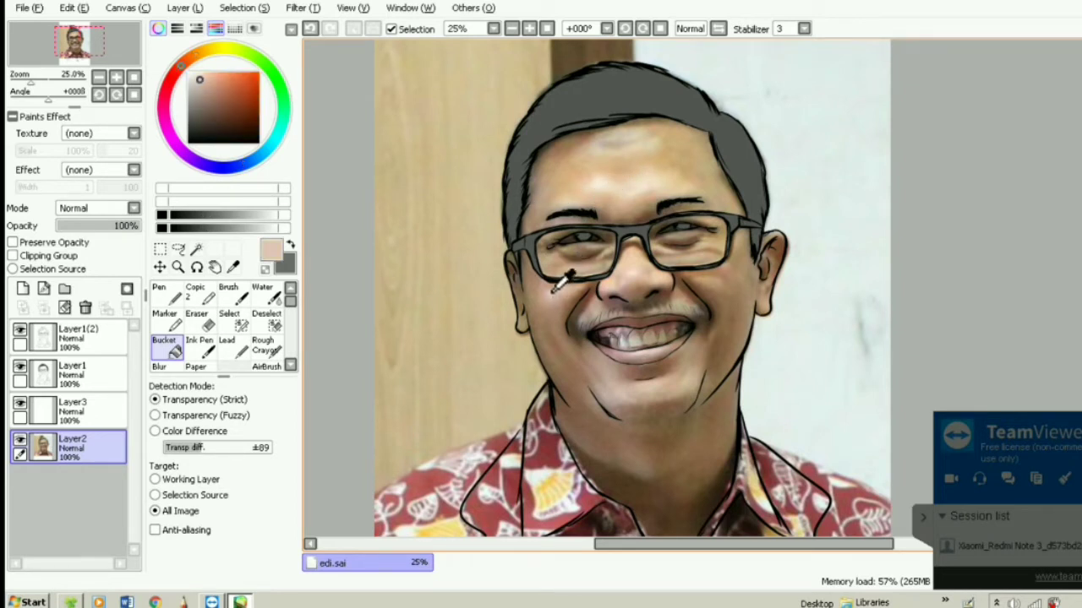
left_click(551, 293, "alt")
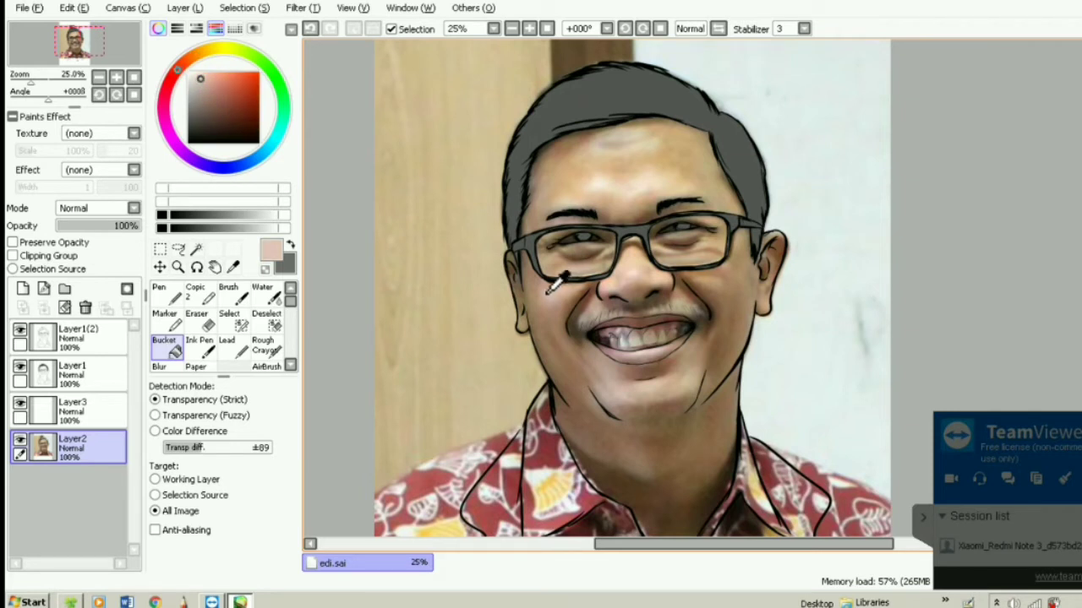
left_click(551, 290, "alt")
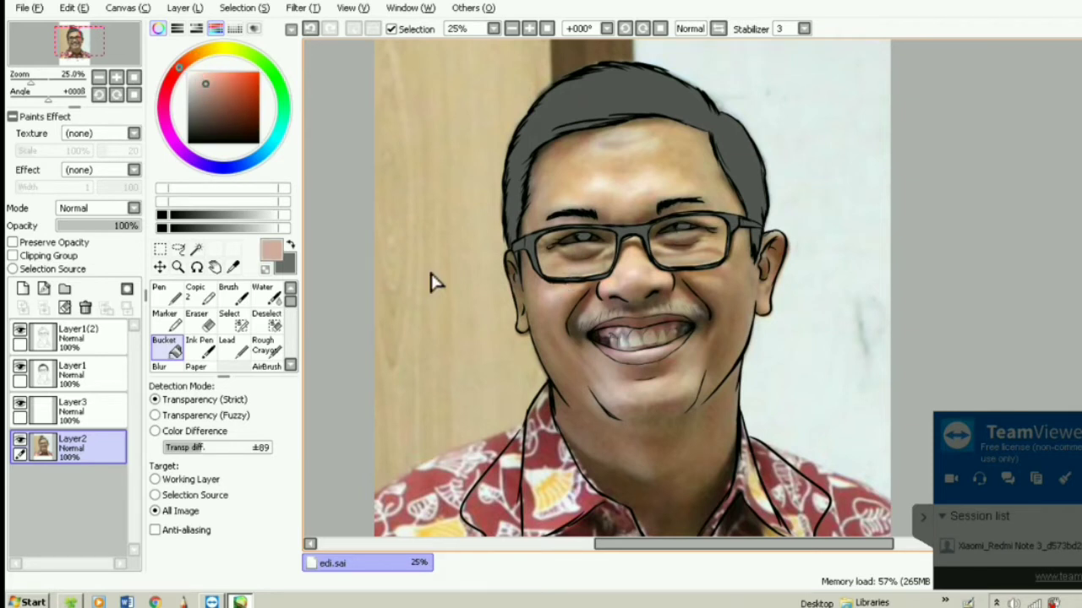
Hide Layer2 and, on Layer1, fill the forehead, face, neck and skin behind both lenses with the sampled skin tone
left_click(20, 440)
left_click(95, 368)
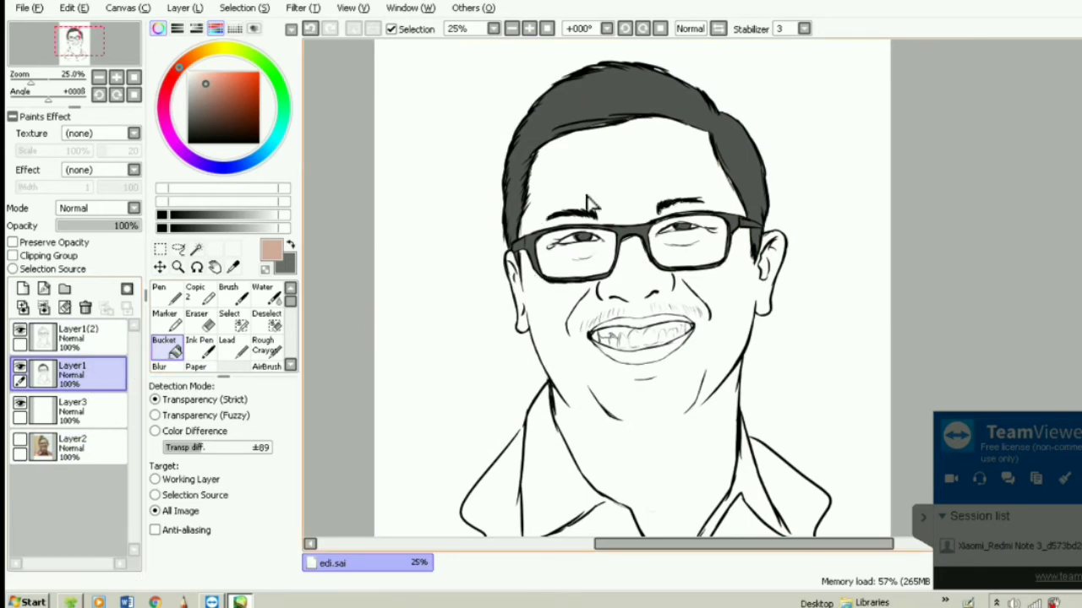
left_click(630, 198)
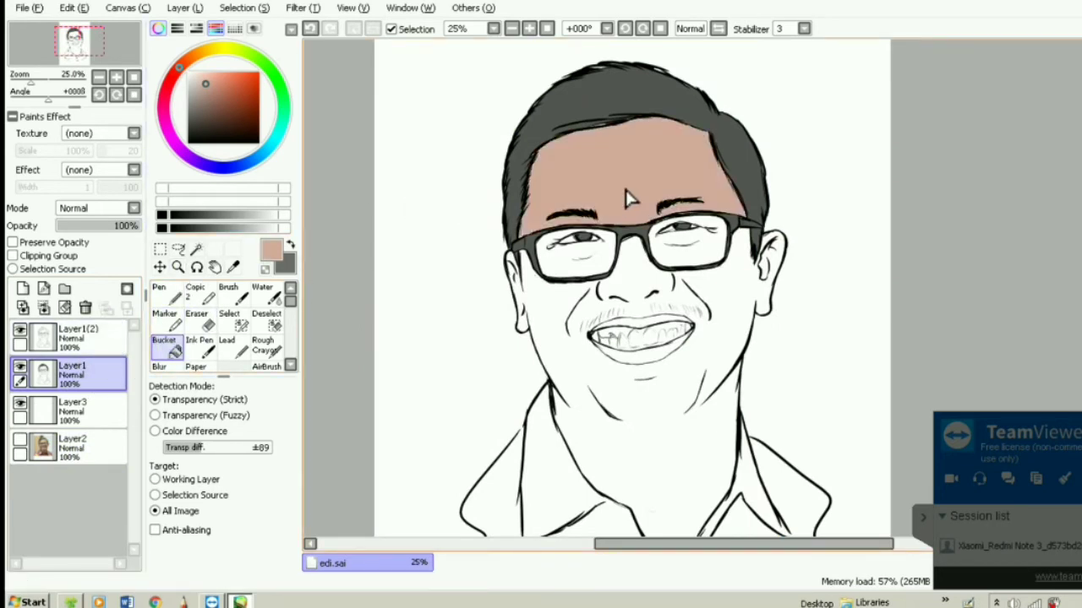
left_click(564, 320)
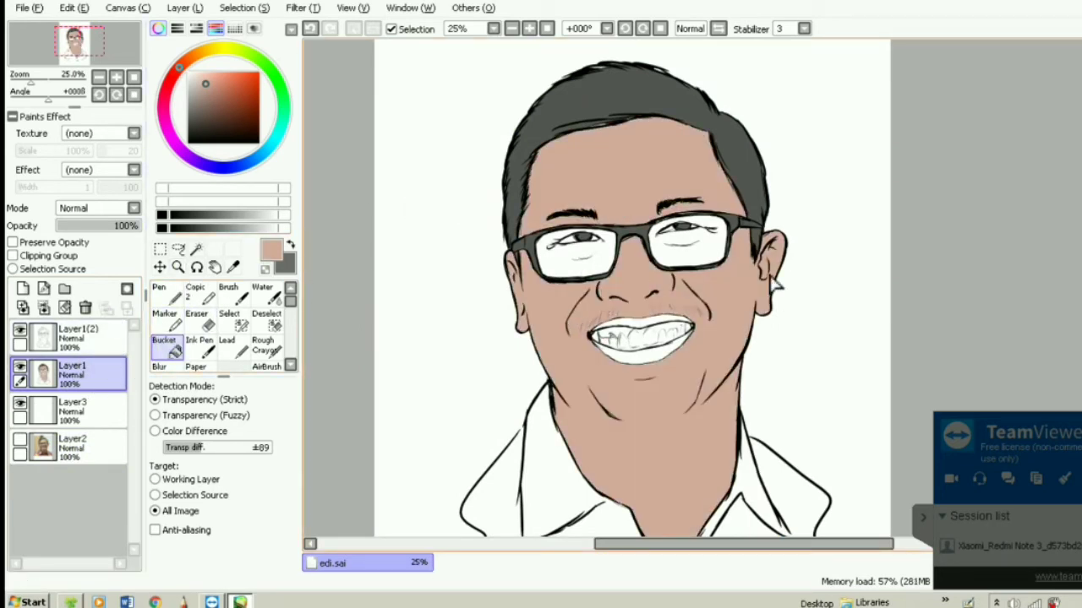
left_click(714, 262)
left_click(586, 264)
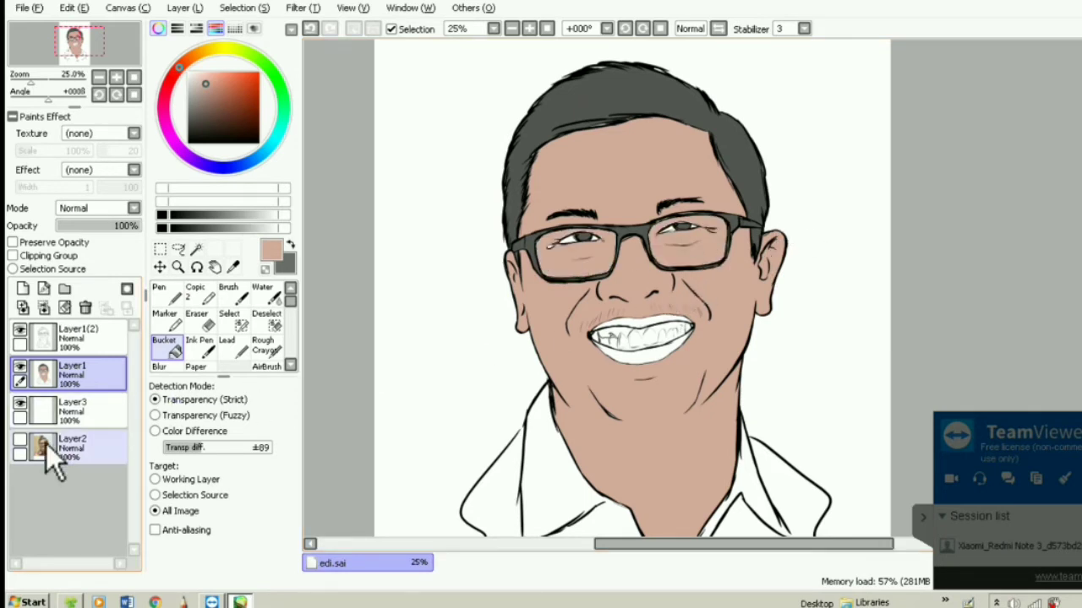
Show the Layer2 photo, sample a light red from the patterned shirt's left collar, and hide the photo again
left_click(20, 440)
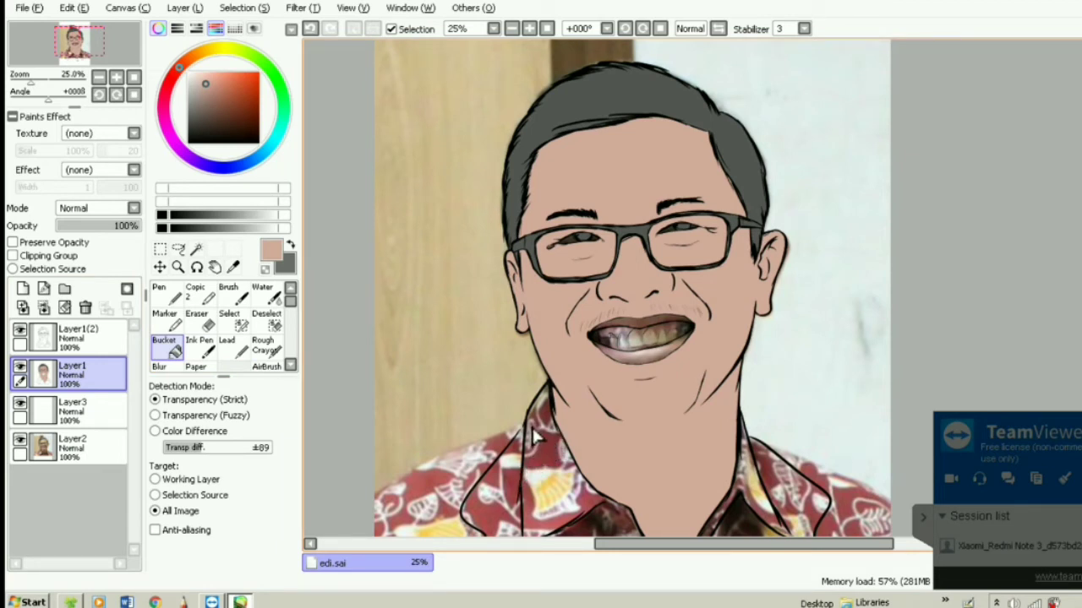
left_click(543, 500, "alt")
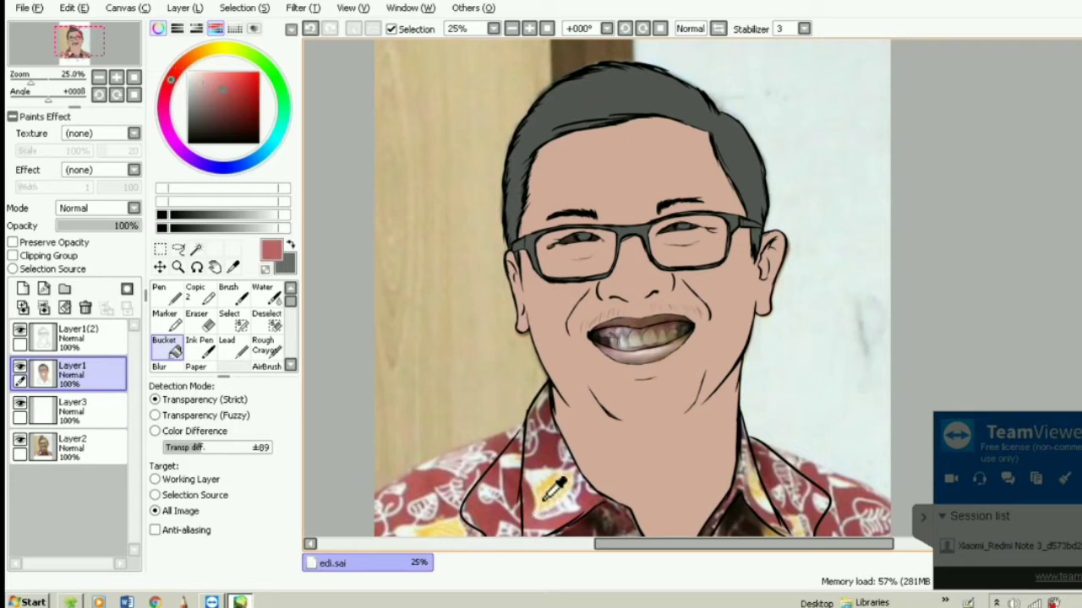
left_click(551, 456, "alt")
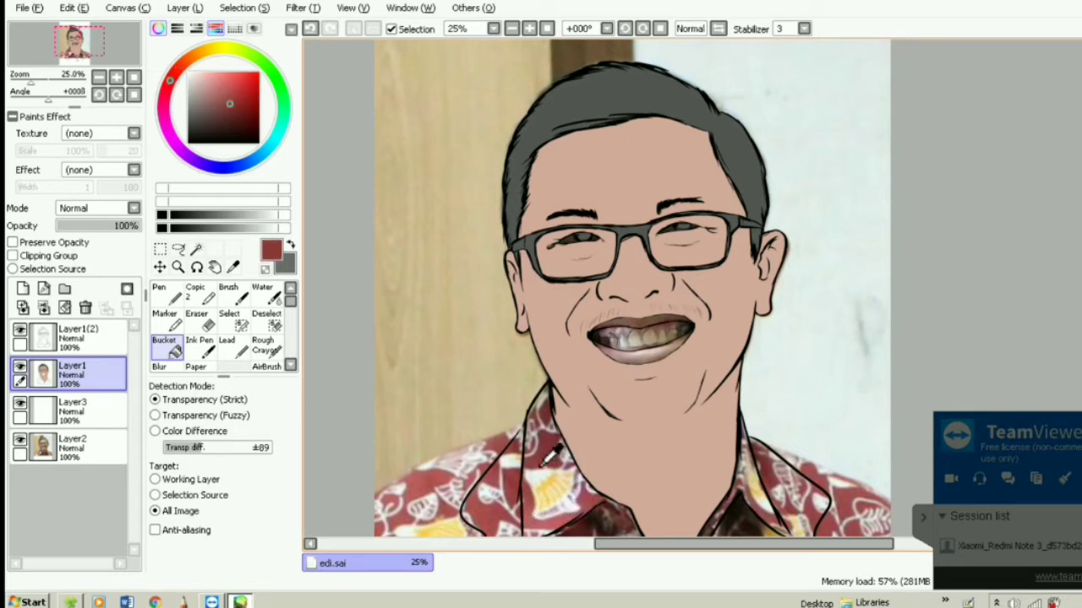
left_click(541, 508, "alt")
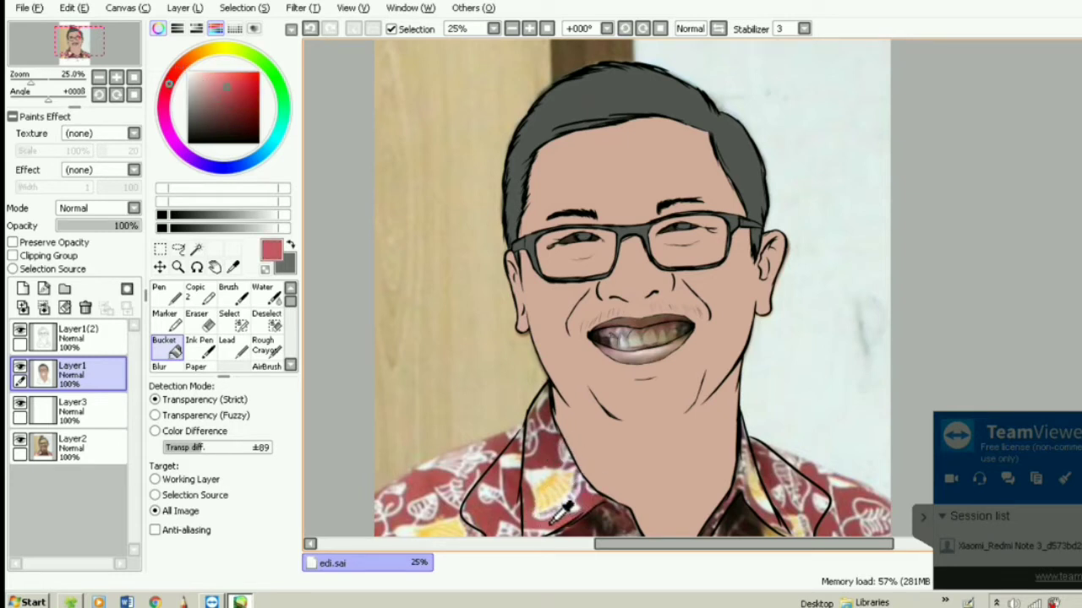
left_click(532, 507, "alt")
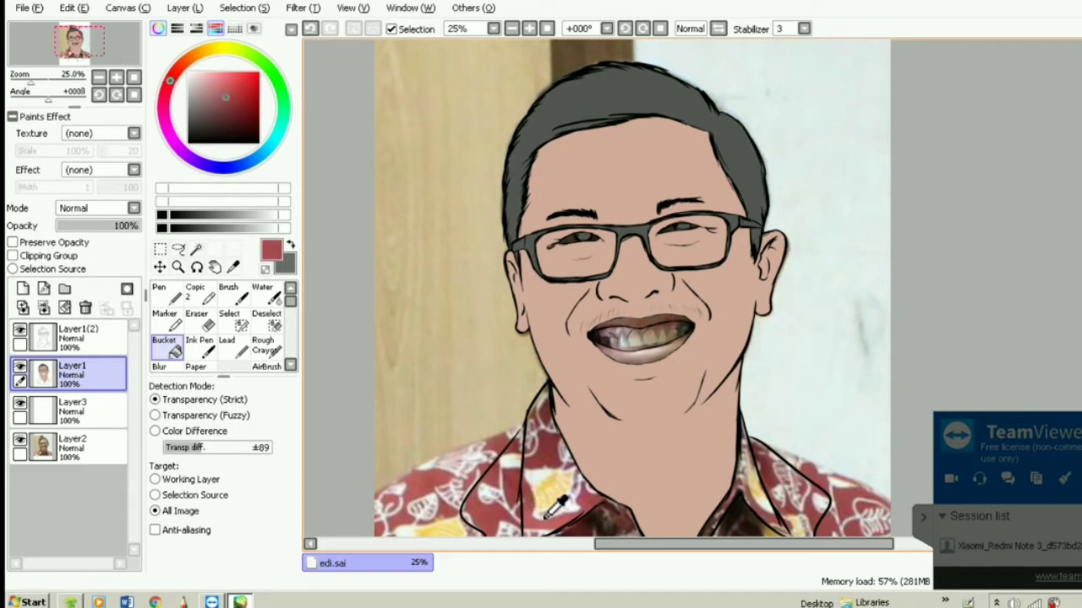
left_click(548, 522, "alt")
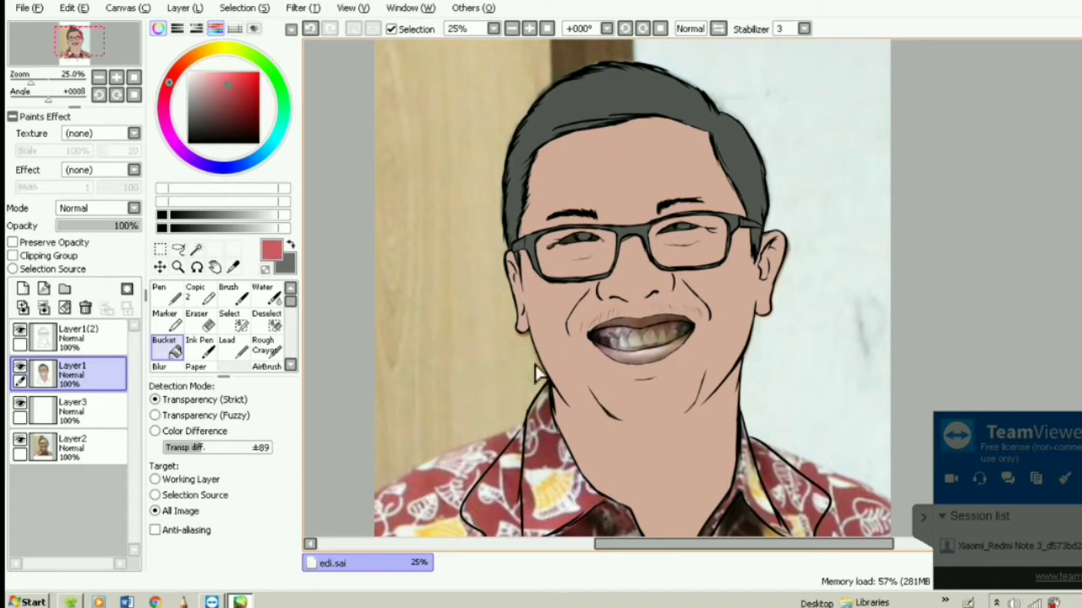
left_click(20, 440)
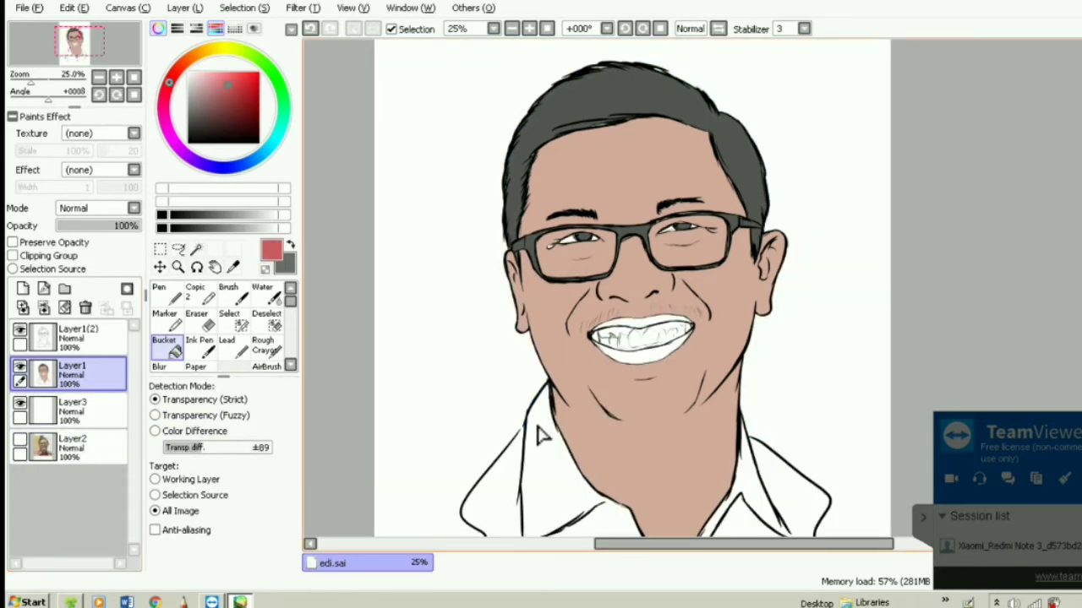
Close the gap between the left shoulder line and the collar line with a short light red Pen stroke
scroll(528, 448, "up", 4)
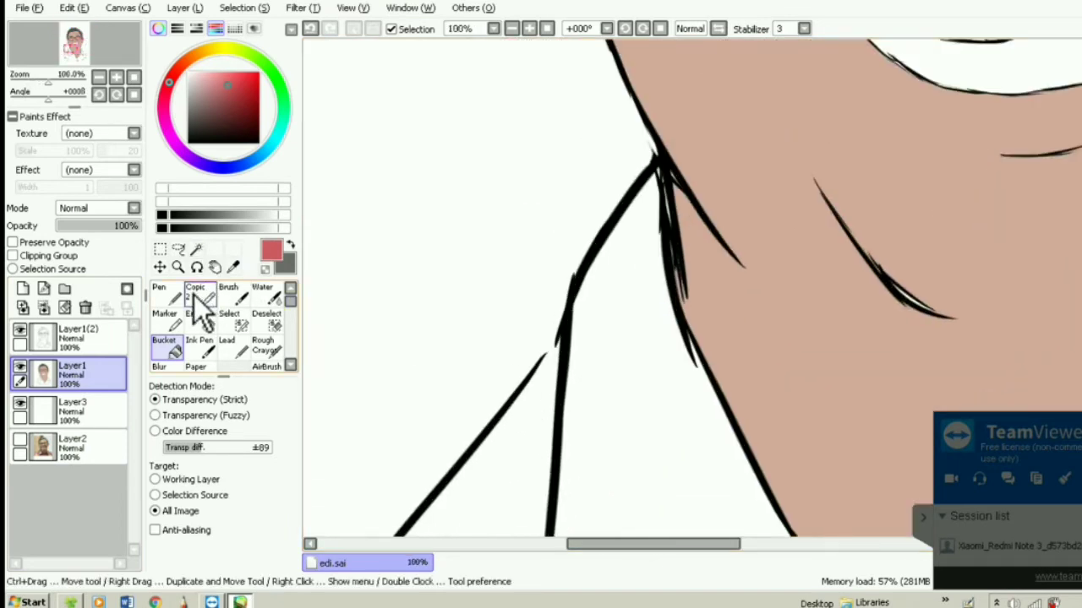
left_click(168, 294)
left_click_drag(555, 346, 545, 360)
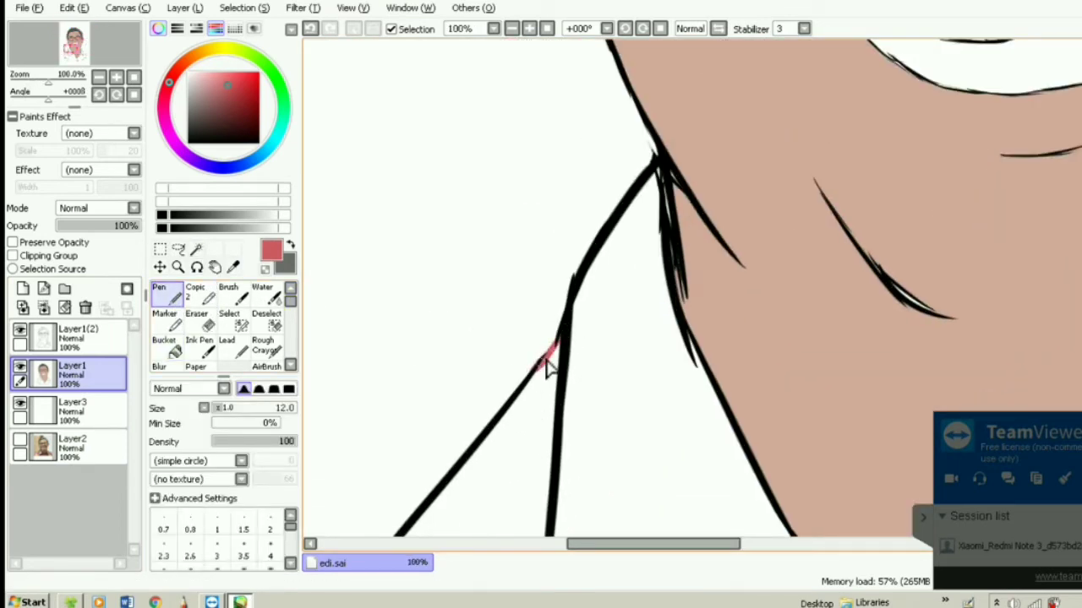
Fill the shirt and both collar flaps on Layer1 with the light red using the Bucket tool
scroll(553, 358, "down", 4)
scroll(811, 460, "up", 3)
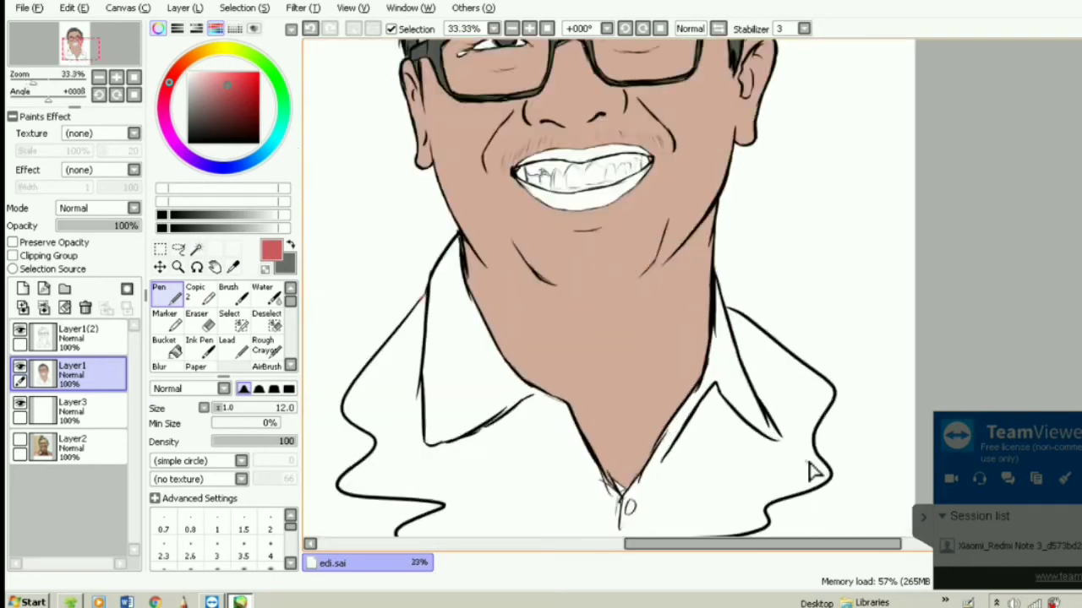
scroll(765, 460, "down", 2)
scroll(570, 550, "up", 1)
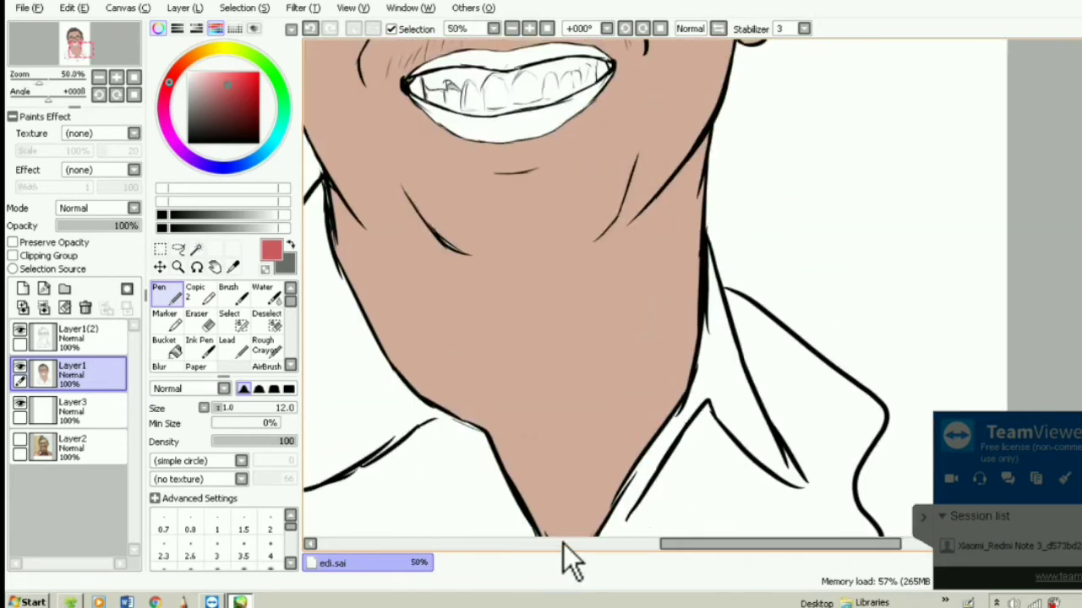
scroll(575, 542, "down", 3)
scroll(582, 537, "down", 2)
scroll(582, 507, "up", 3)
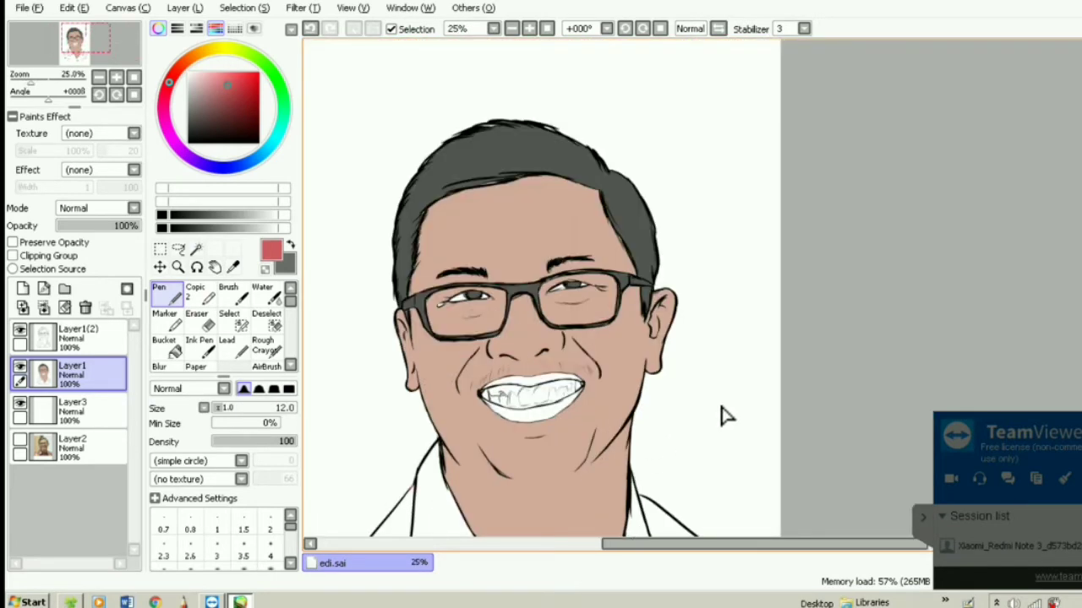
scroll(743, 355, "down", 4)
scroll(651, 403, "up", 5)
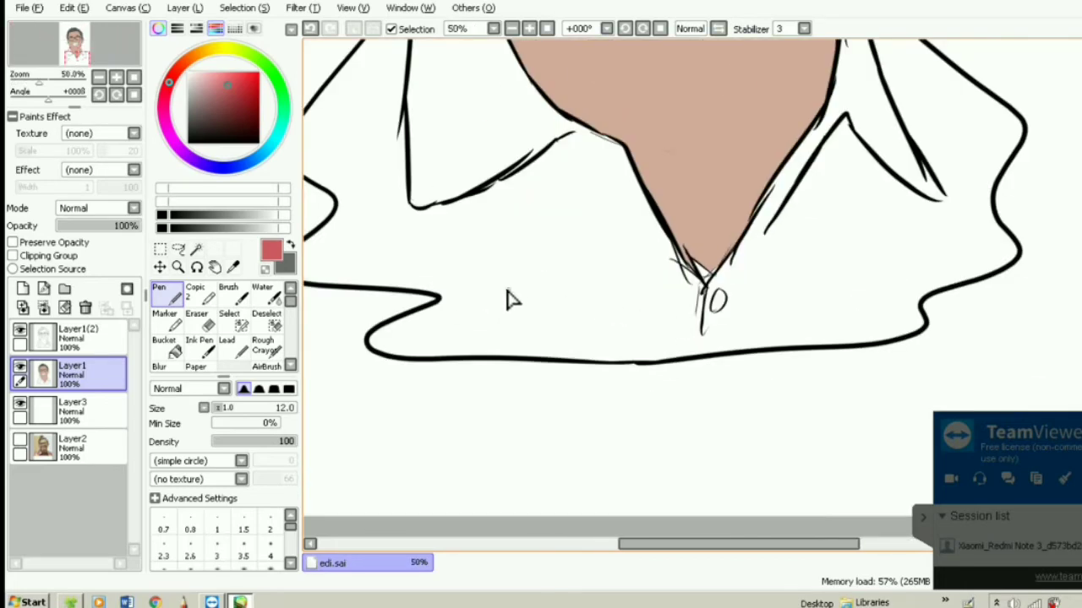
scroll(516, 300, "down", 1)
scroll(521, 300, "up", 1)
scroll(541, 397, "down", 1)
scroll(551, 415, "down", 1)
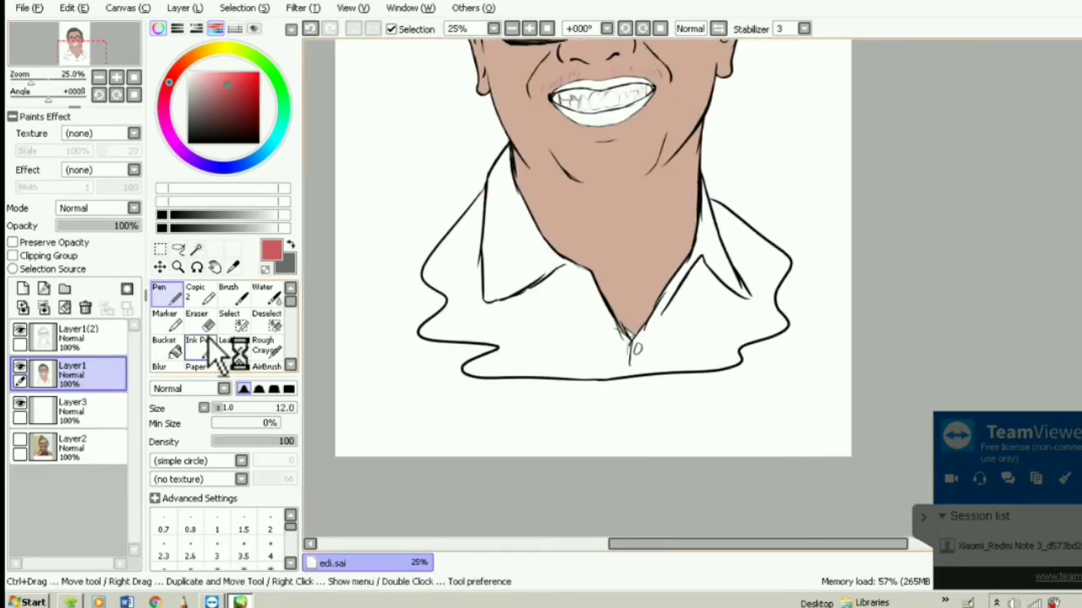
left_click(166, 346)
left_click(572, 328)
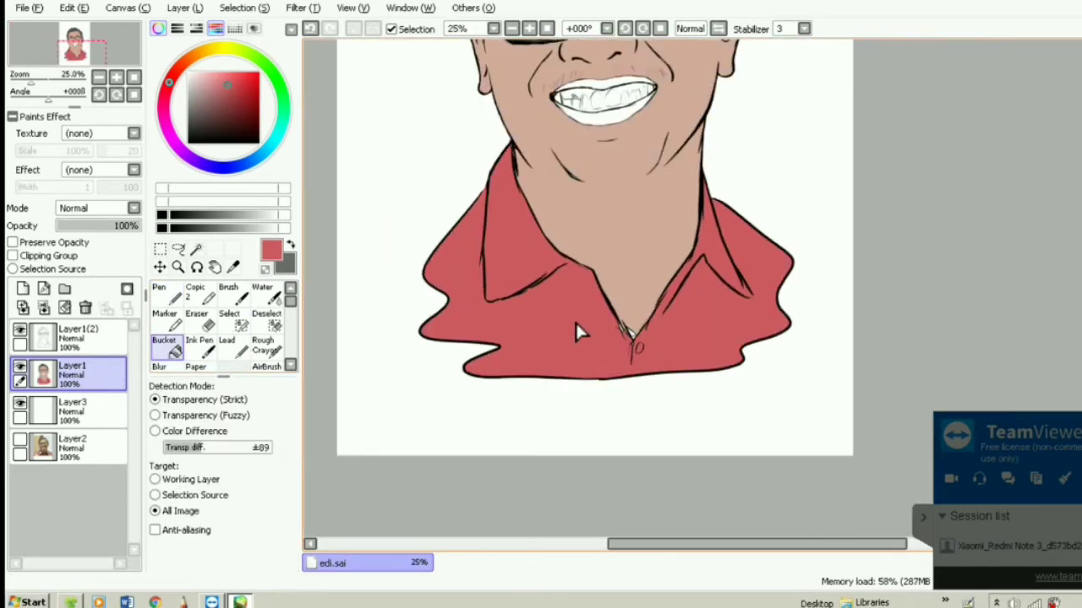
Compare the mouth with the Layer2 reference photo and pick a muted dusty rose as a trial lip color
scroll(612, 216, "down", 2)
scroll(612, 216, "up", 5)
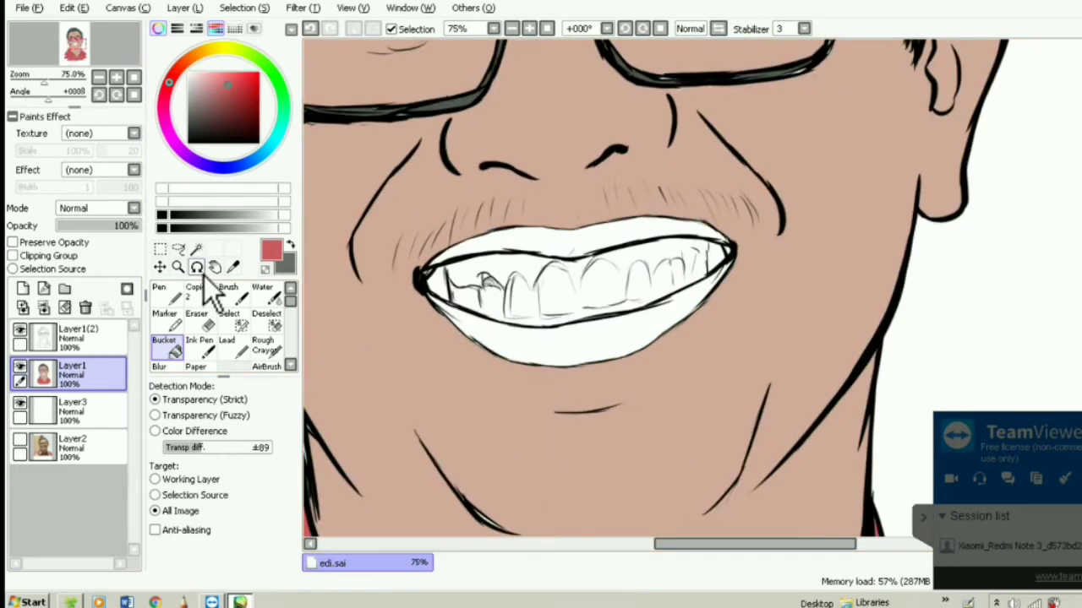
left_click(215, 92)
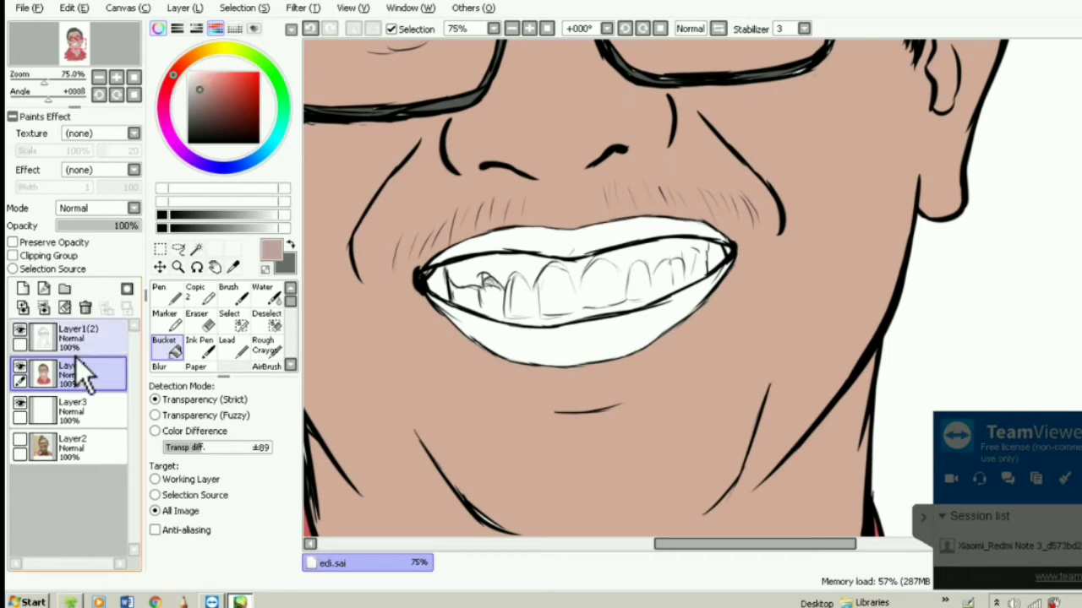
left_click(20, 440)
left_click(21, 441)
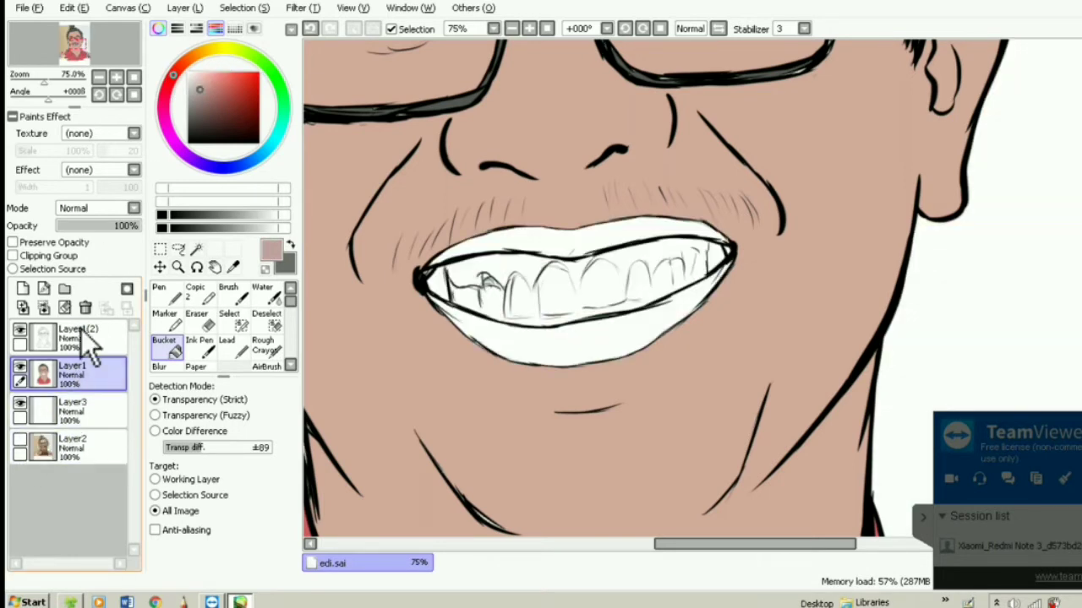
left_click(213, 93)
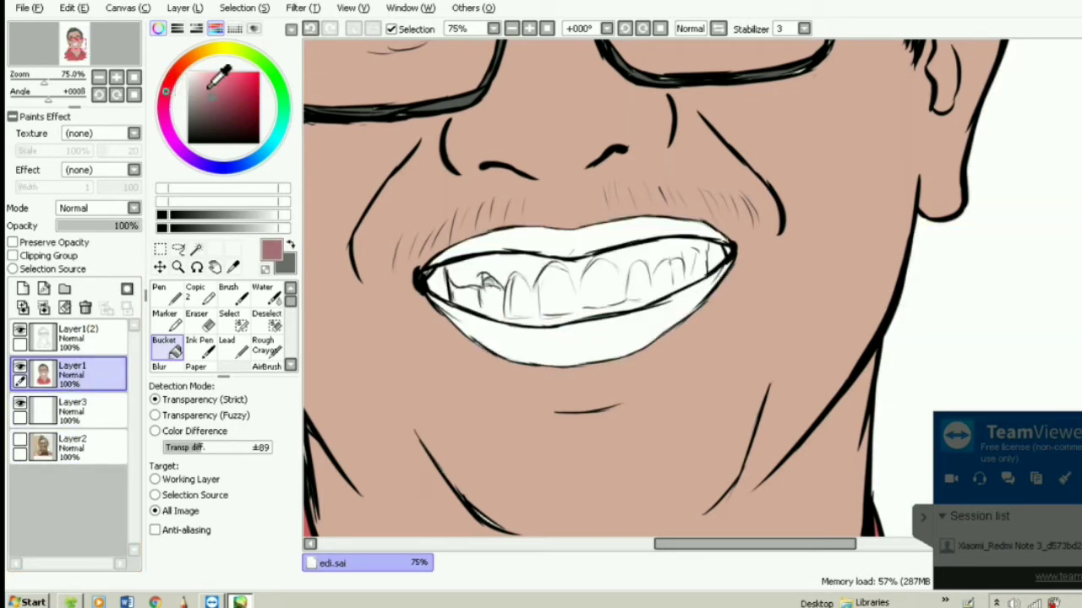
Shift the color's hue to red and lighten it into a salmon pink for the lips
left_click(201, 88)
left_click(188, 68)
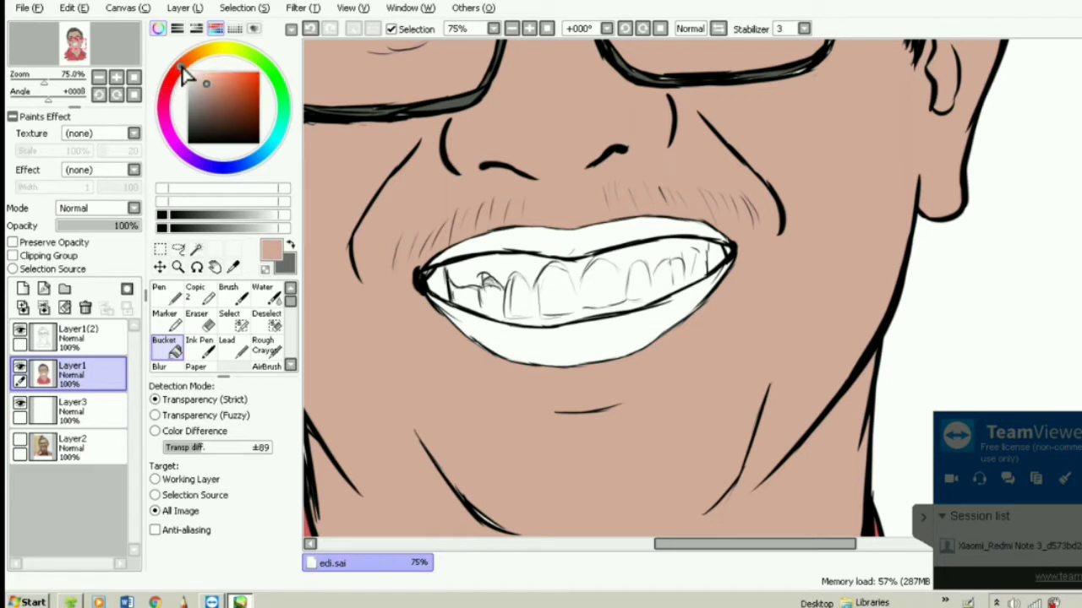
left_click_drag(183, 68, 175, 85)
left_click(217, 82)
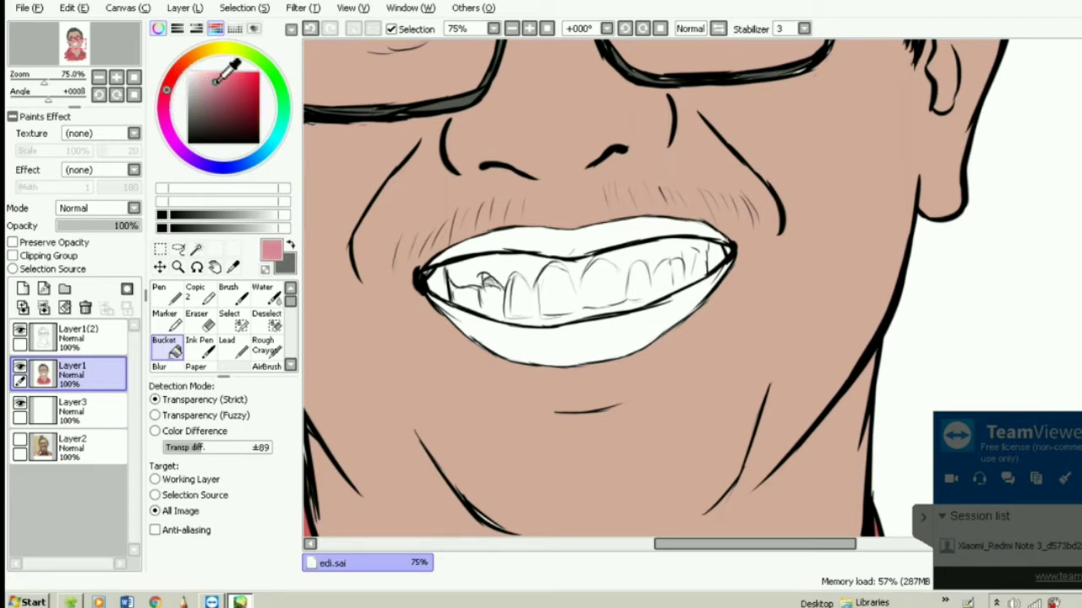
left_click(220, 86)
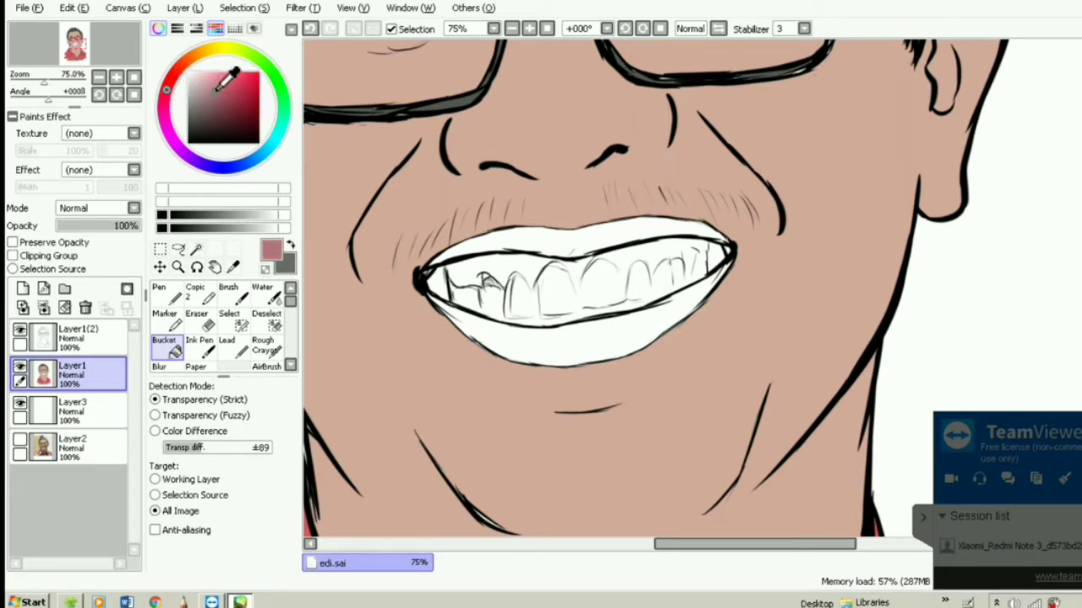
left_click_drag(214, 91, 215, 87)
left_click_drag(215, 87, 215, 81)
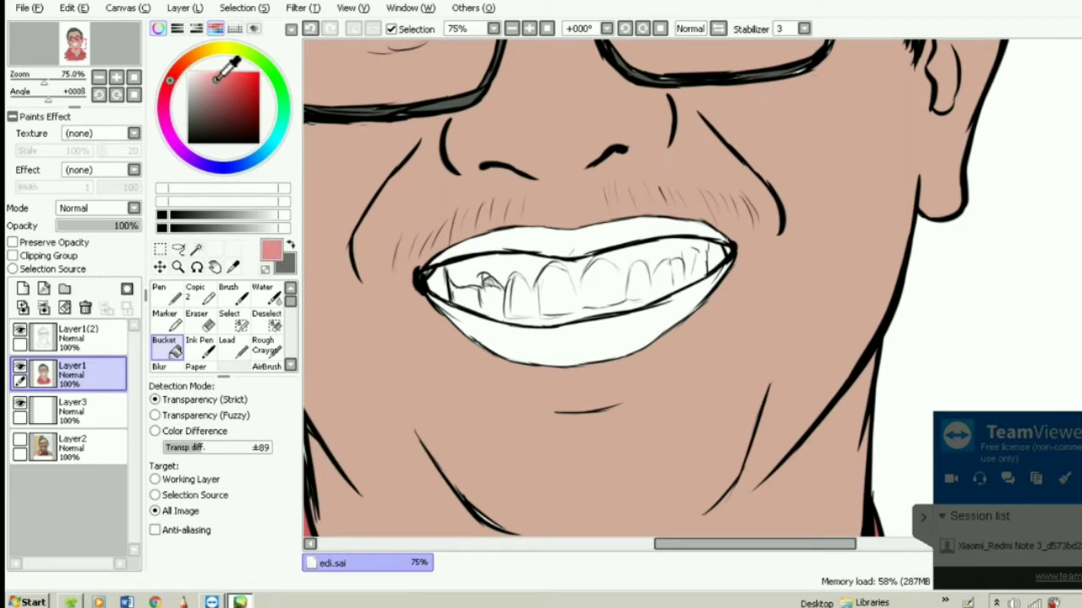
Try the light salmon pink as a fill on the upper lip
left_click(550, 250)
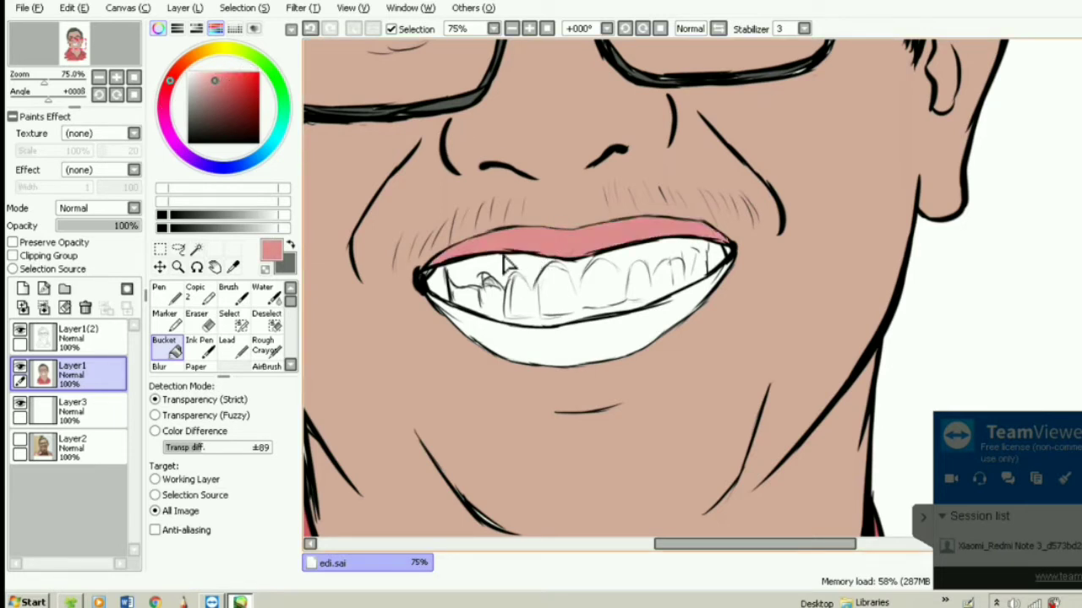
key("ctrl+z")
Darken the color to a muted brownish red and fill the upper and lower lips with it
left_click_drag(230, 83, 225, 93)
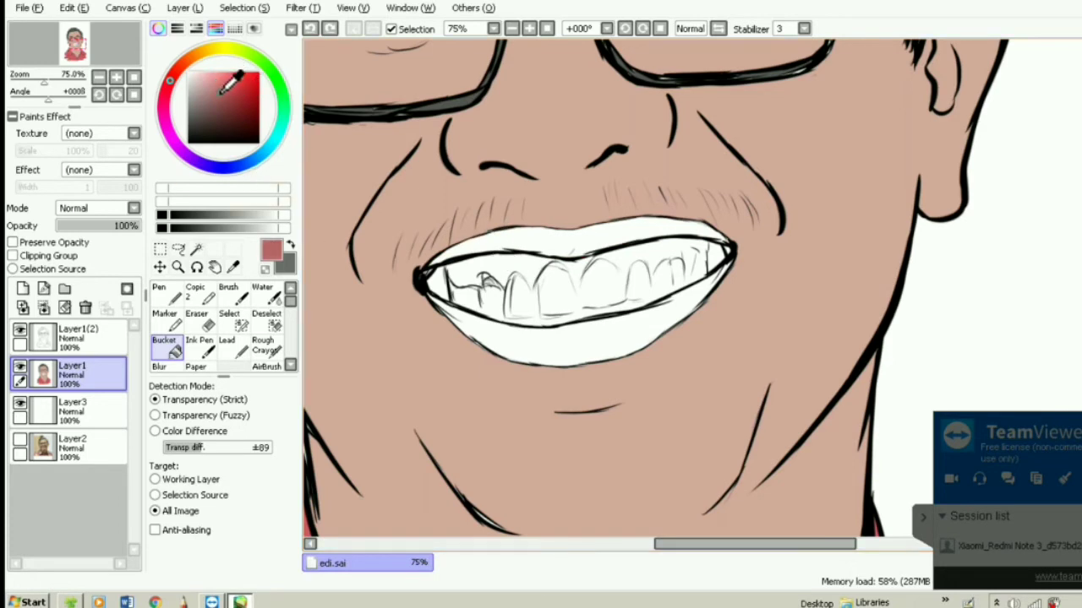
left_click(515, 249)
left_click(559, 349)
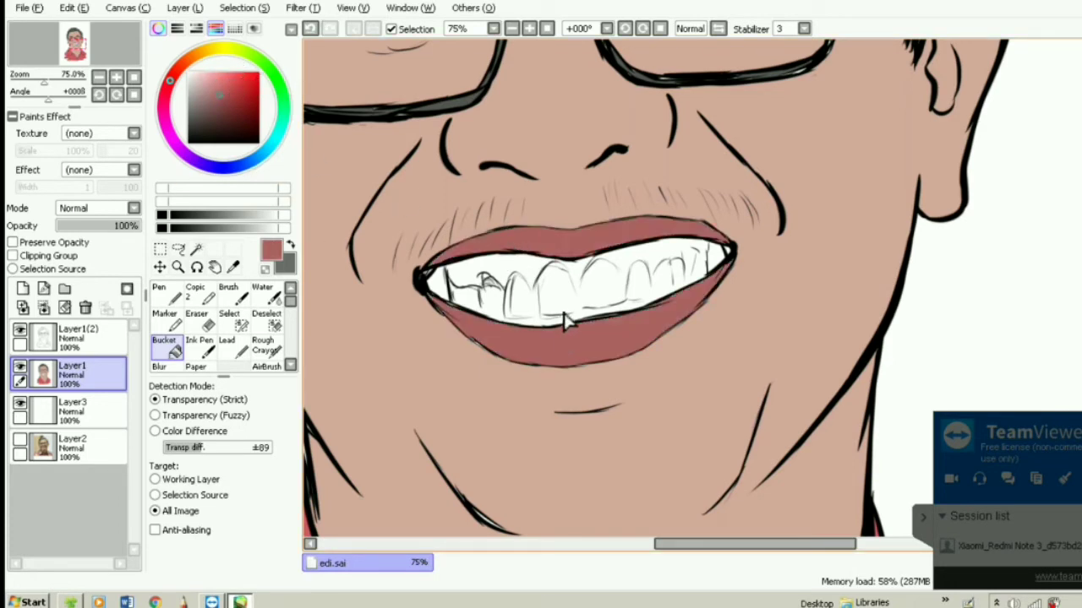
Sample the skin tone and cover the white gaps beside the left eye's outer corner and under the right eyebrow with the Ink Pen
scroll(553, 312, "down", 2)
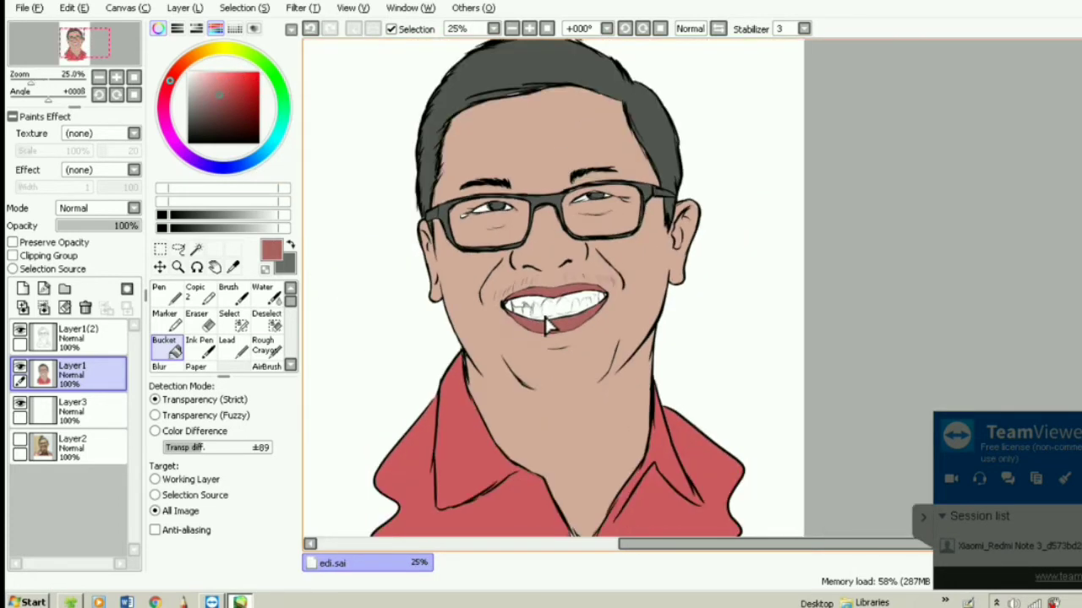
scroll(590, 230, "up", 1)
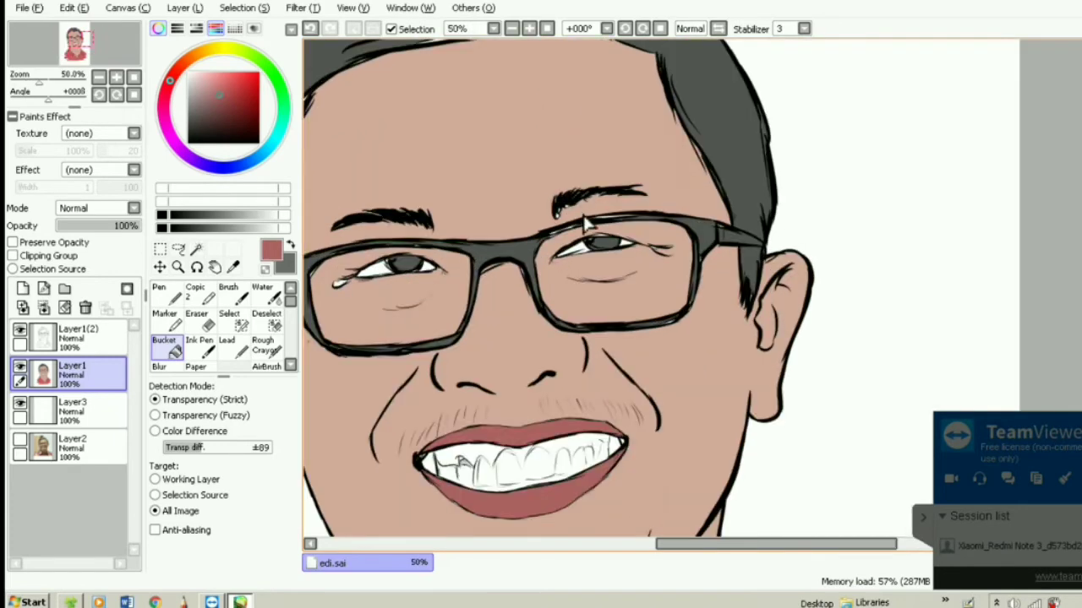
scroll(596, 235, "down", 2)
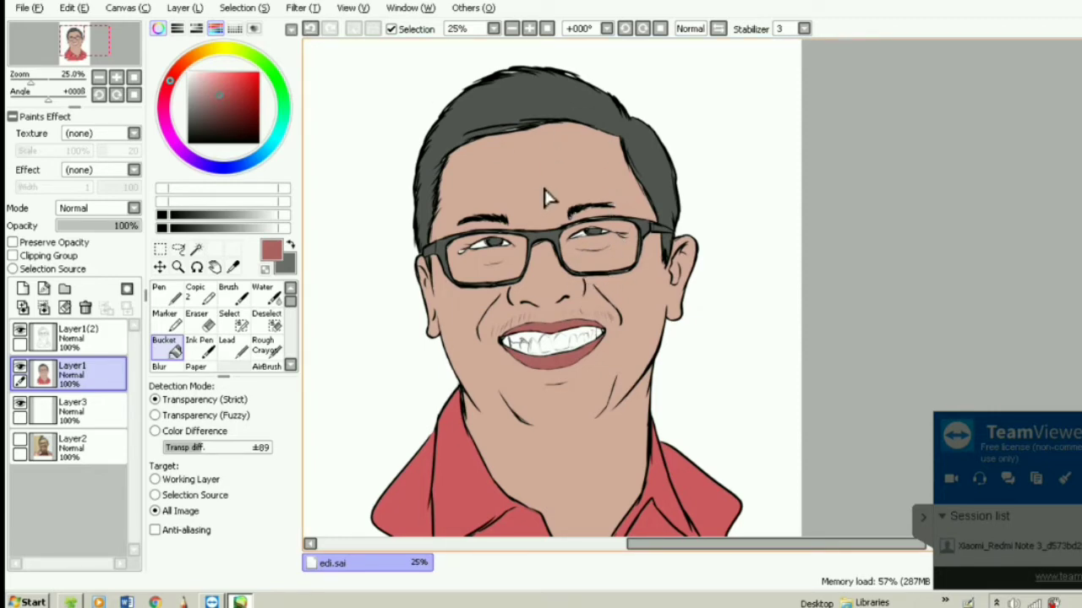
scroll(594, 243, "up", 2)
scroll(565, 350, "down", 2)
scroll(512, 422, "up", 5)
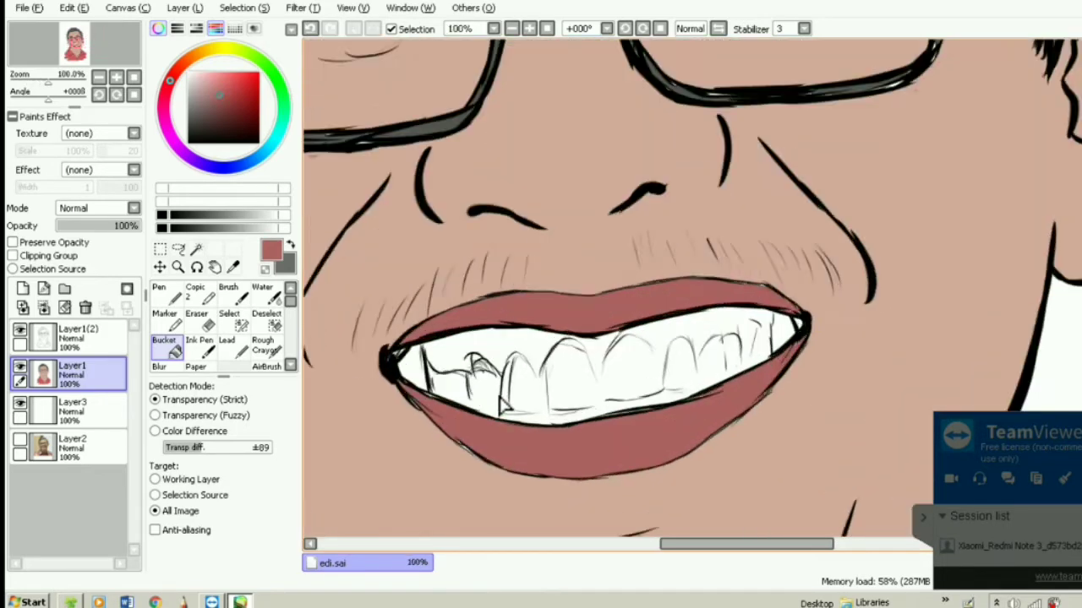
scroll(633, 273, "down", 5)
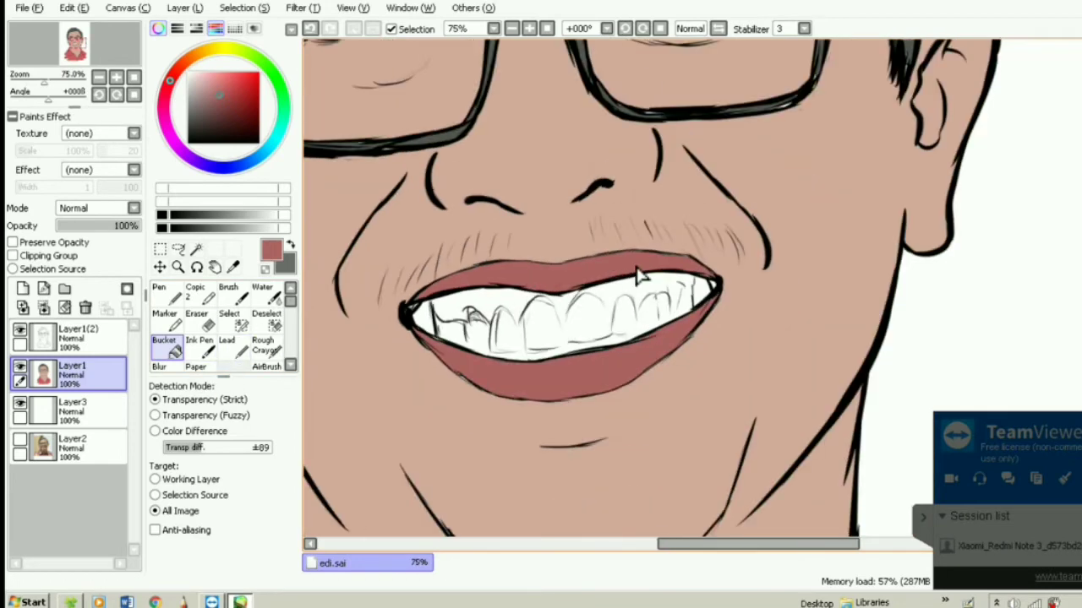
scroll(701, 207, "up", 1)
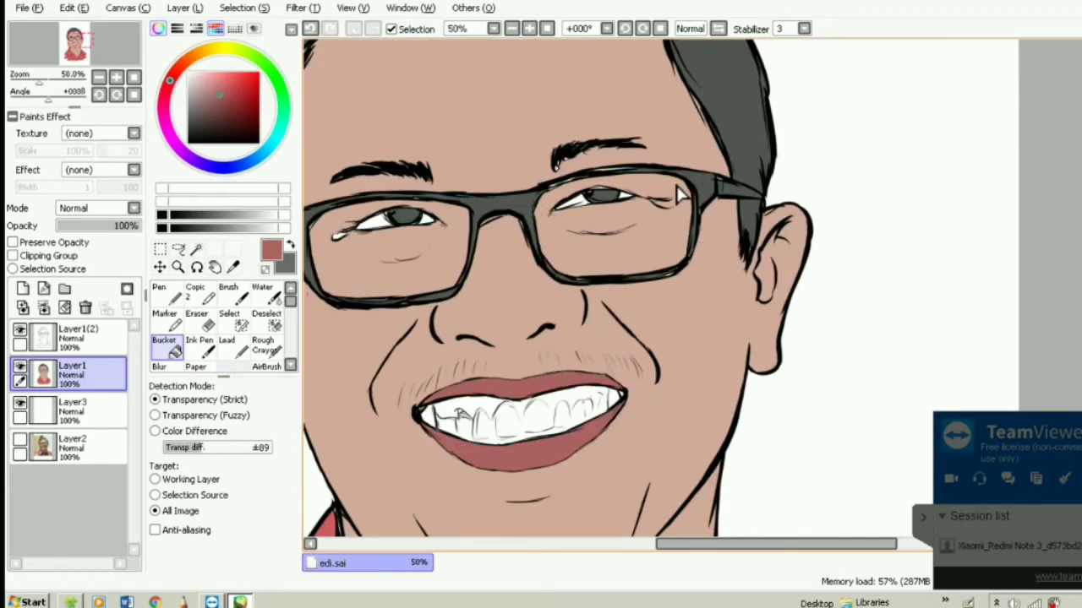
left_click(470, 164, "alt")
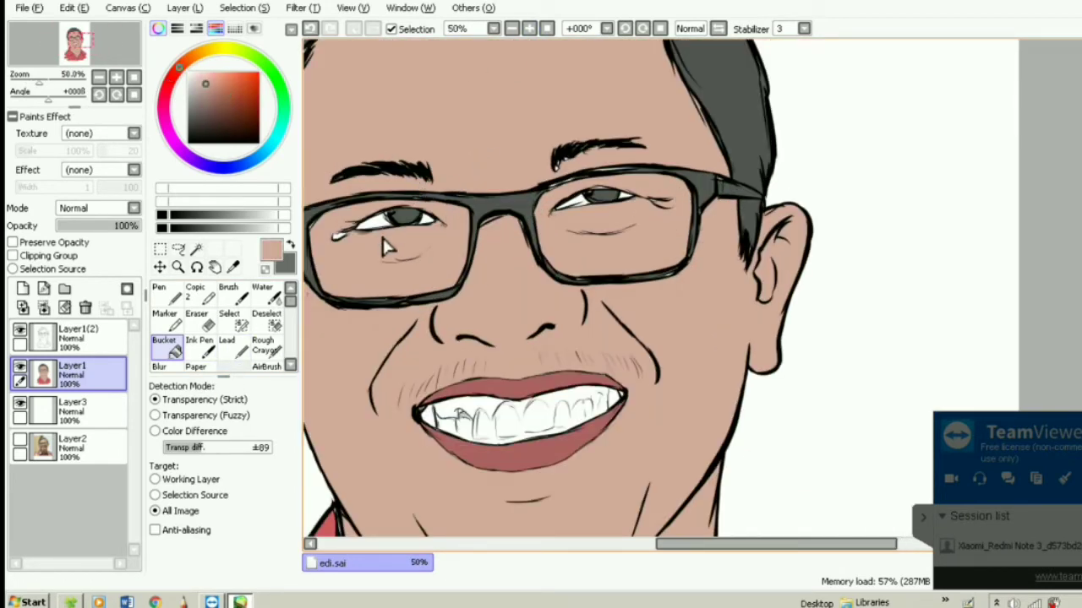
left_click(203, 346)
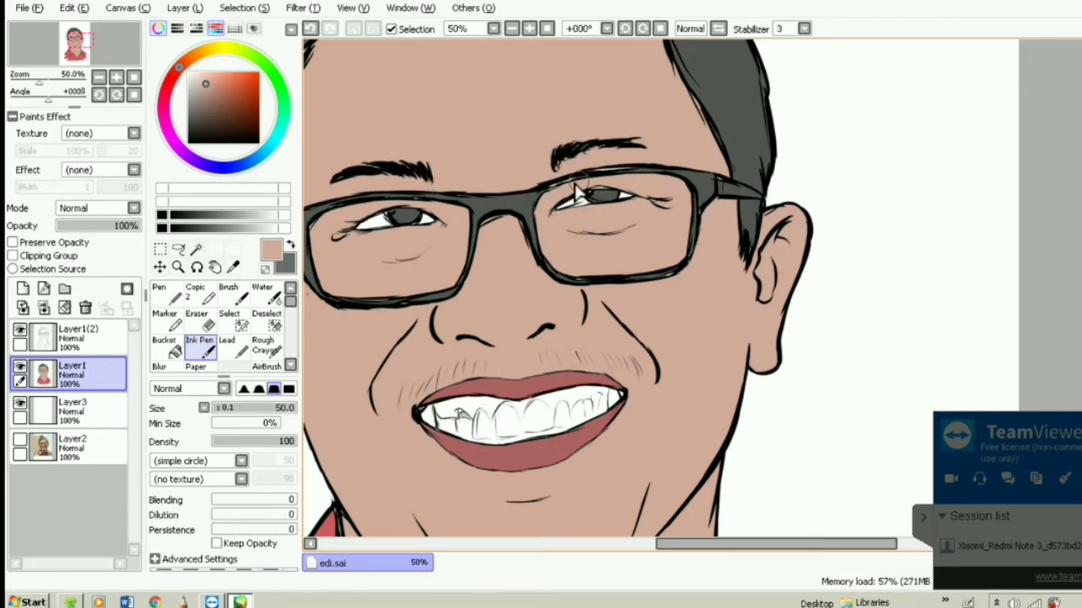
Sample the dark gray of the glasses and paint over the white gaps along the right lens's upper rim and above the iris
scroll(550, 138, "up", 2)
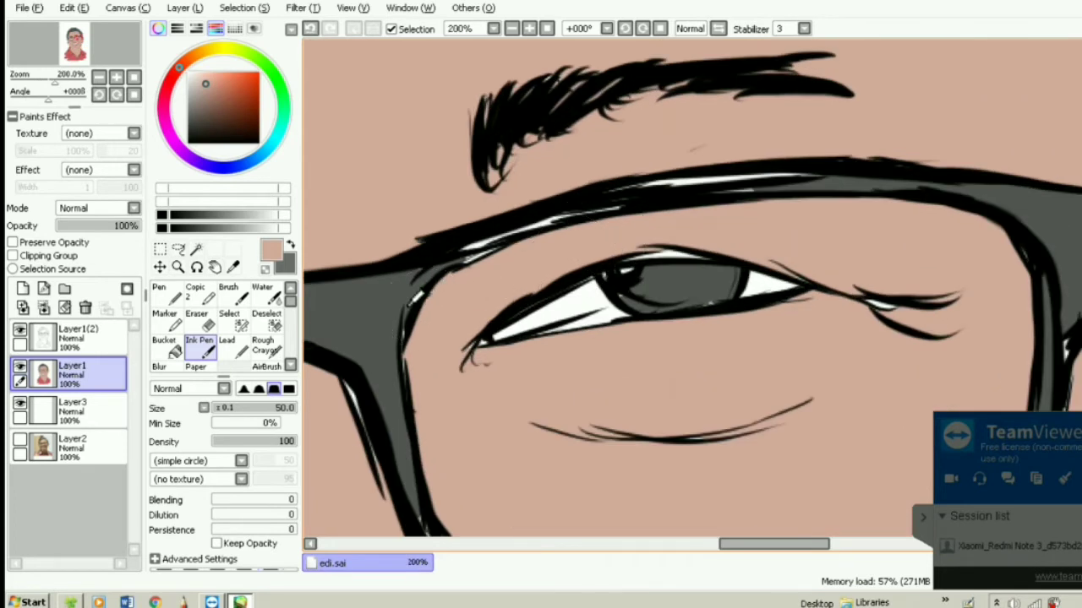
right_click(390, 283)
left_click_drag(422, 292, 412, 304)
mouse_move(468, 257)
left_mouse_down()
mouse_move(514, 231)
mouse_move(580, 222)
mouse_move(522, 242)
mouse_move(614, 208)
mouse_move(635, 217)
mouse_move(700, 188)
mouse_move(682, 181)
mouse_move(778, 193)
mouse_move(840, 186)
left_mouse_up()
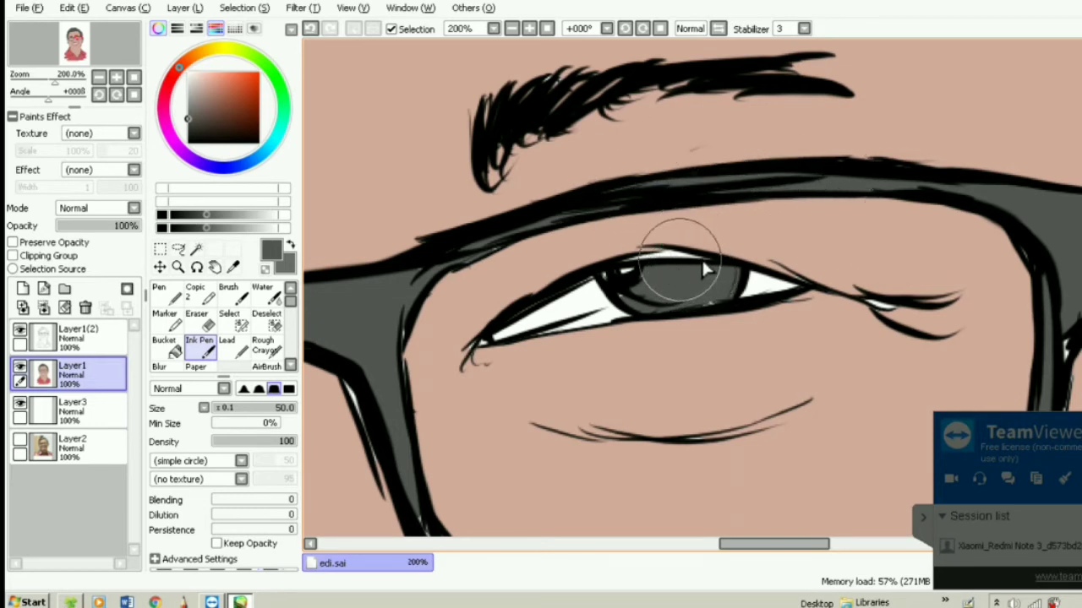
mouse_move(703, 263)
left_mouse_down()
mouse_move(642, 256)
mouse_move(676, 251)
left_mouse_up()
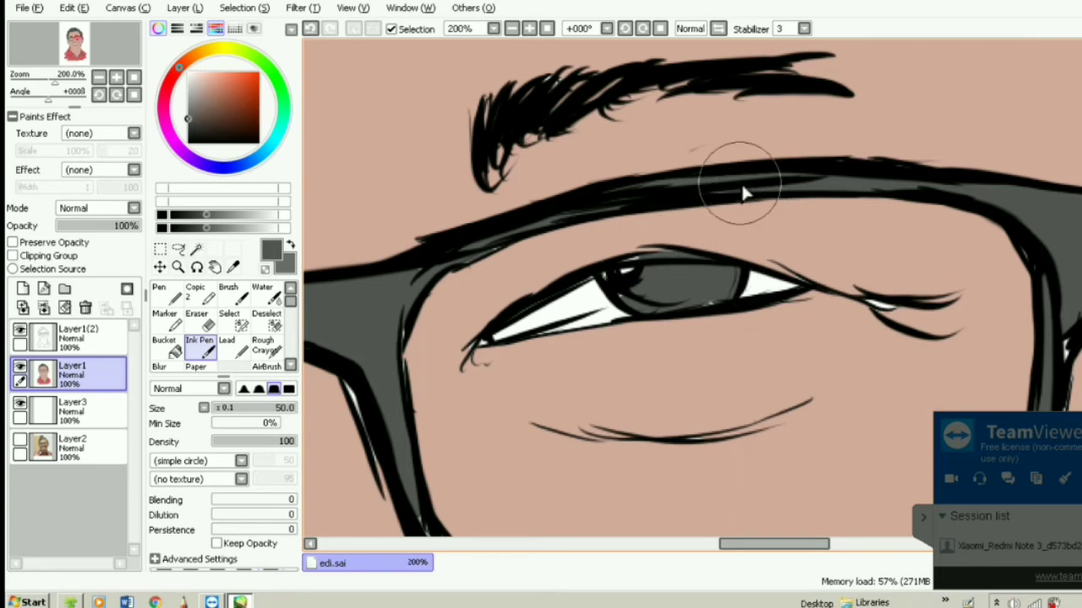
Sample the lip color, darken it to a brownish red, and paint the gaps between the teeth and both mouth corners with the Ink Pen
scroll(742, 194, "down", 4)
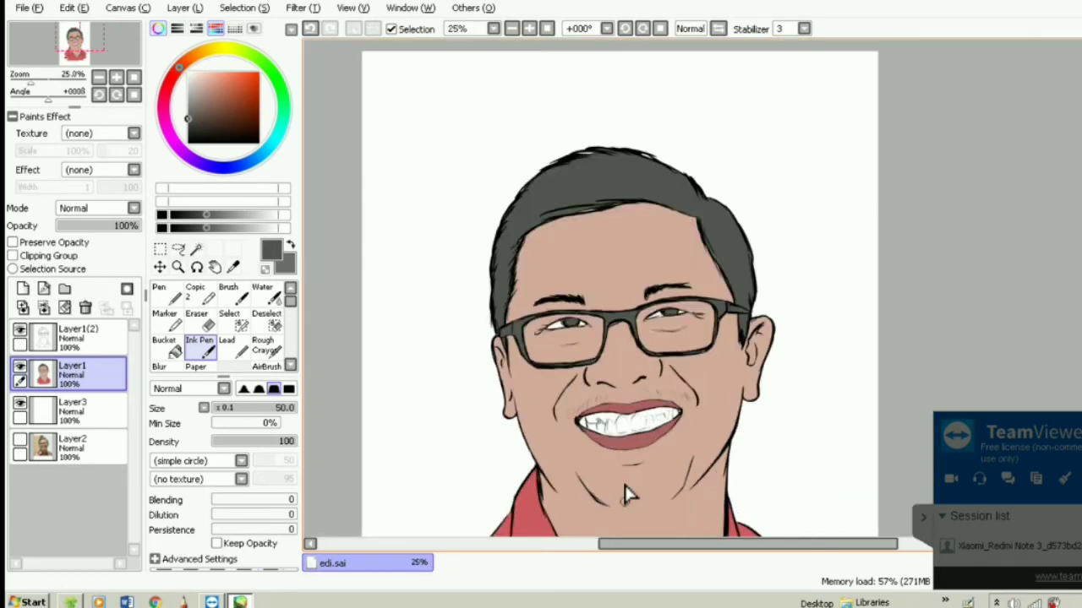
scroll(617, 478, "up", 2)
scroll(630, 324, "up", 2)
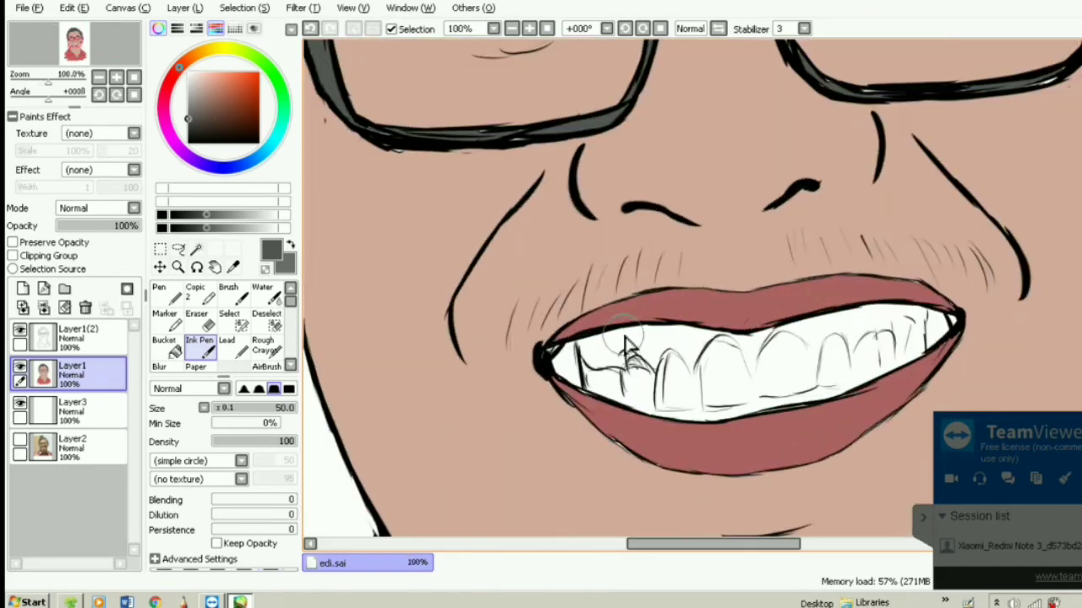
left_click(626, 308, "alt")
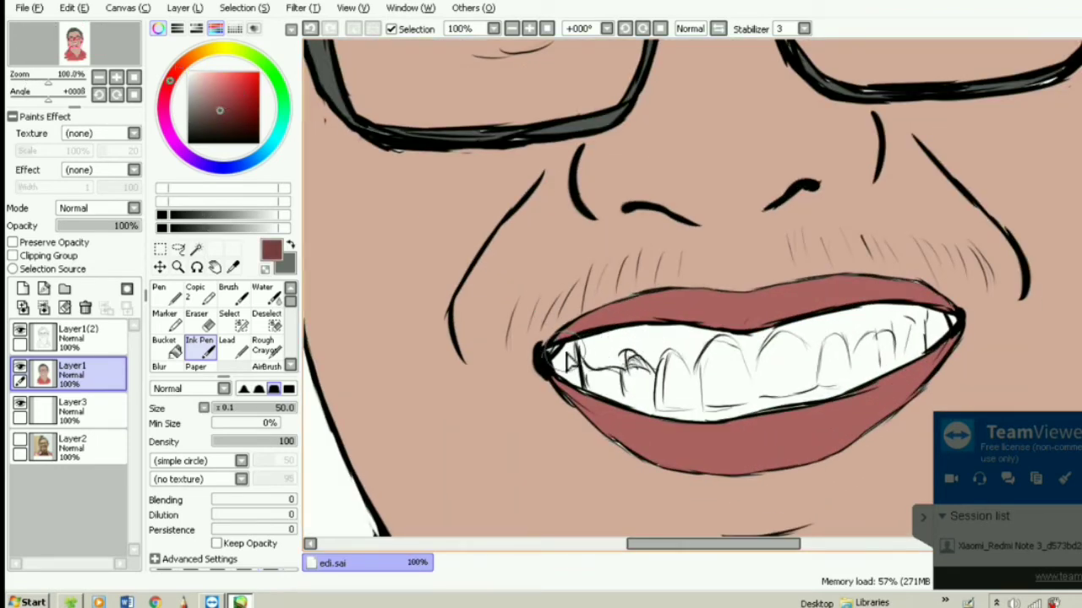
mouse_move(564, 343)
left_mouse_down()
mouse_move(555, 372)
mouse_move(574, 387)
mouse_move(568, 360)
mouse_move(549, 356)
mouse_move(571, 361)
mouse_move(575, 346)
mouse_move(581, 382)
mouse_move(574, 347)
left_mouse_up()
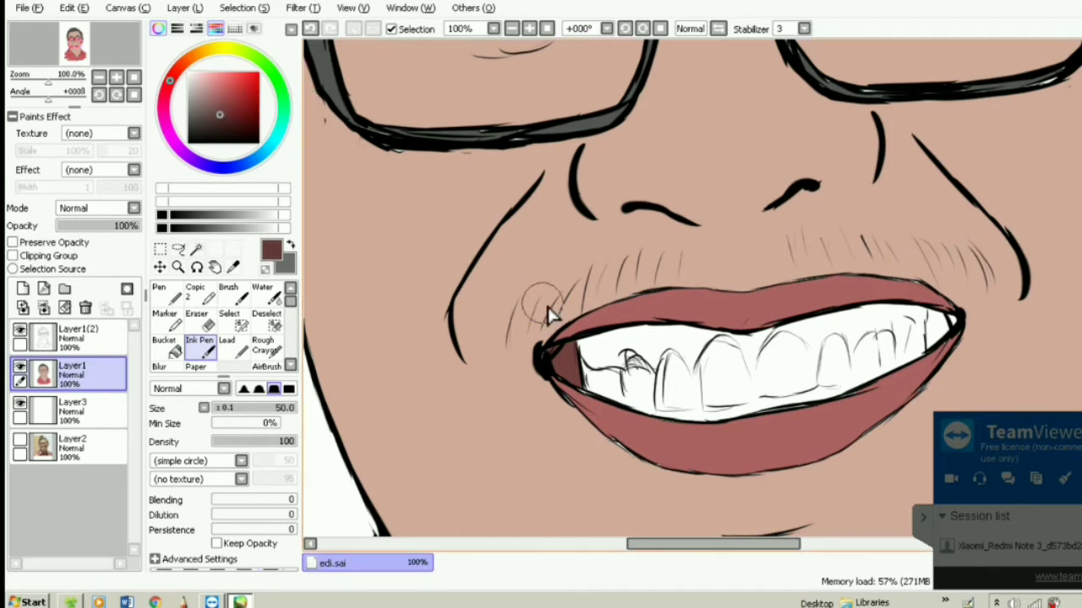
mouse_move(573, 355)
left_mouse_down()
mouse_move(558, 363)
mouse_move(564, 375)
mouse_move(578, 367)
mouse_move(569, 344)
mouse_move(544, 355)
left_mouse_up()
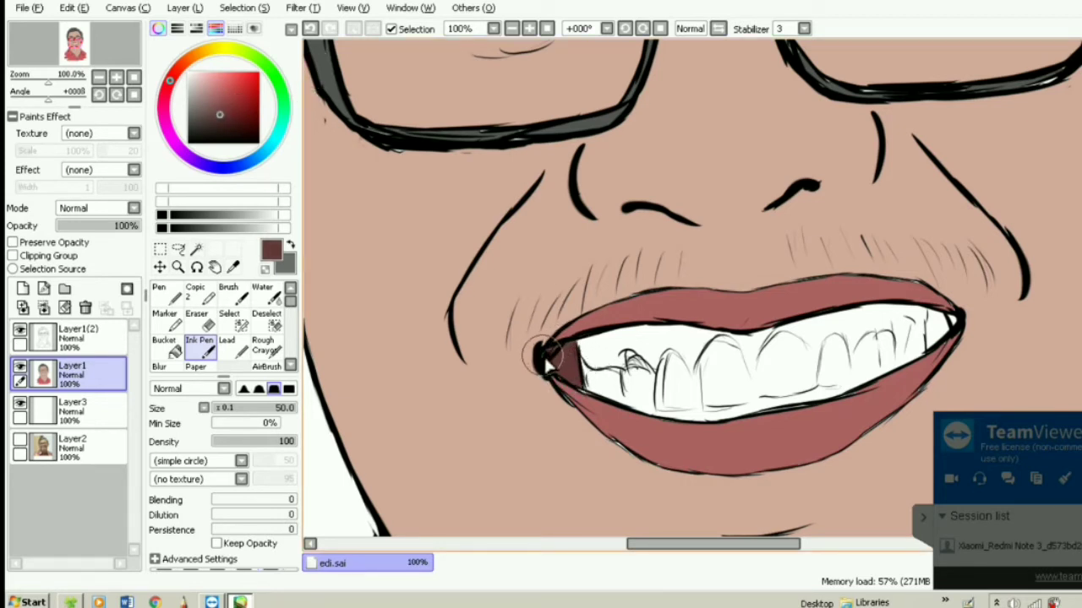
mouse_move(937, 348)
left_mouse_down()
mouse_move(933, 325)
mouse_move(945, 321)
mouse_move(940, 342)
mouse_move(960, 322)
left_mouse_up()
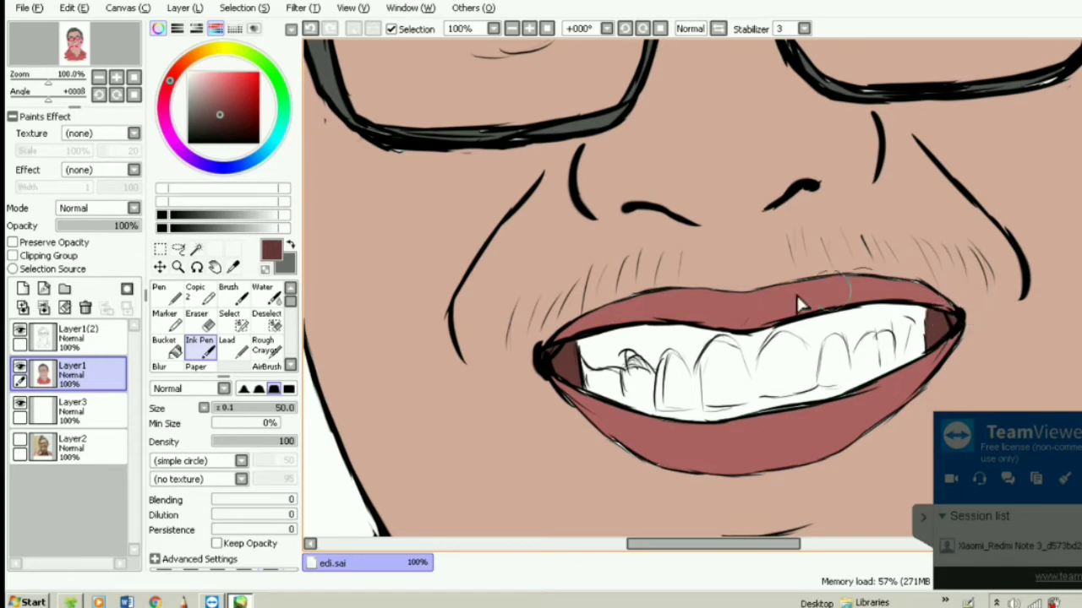
Deepen the current mouth color to a darker, more saturated brownish red and repaint both inner mouth corners with the Ink Pen
mouse_move(226, 122)
left_mouse_down()
mouse_move(241, 111)
mouse_move(236, 119)
left_mouse_up()
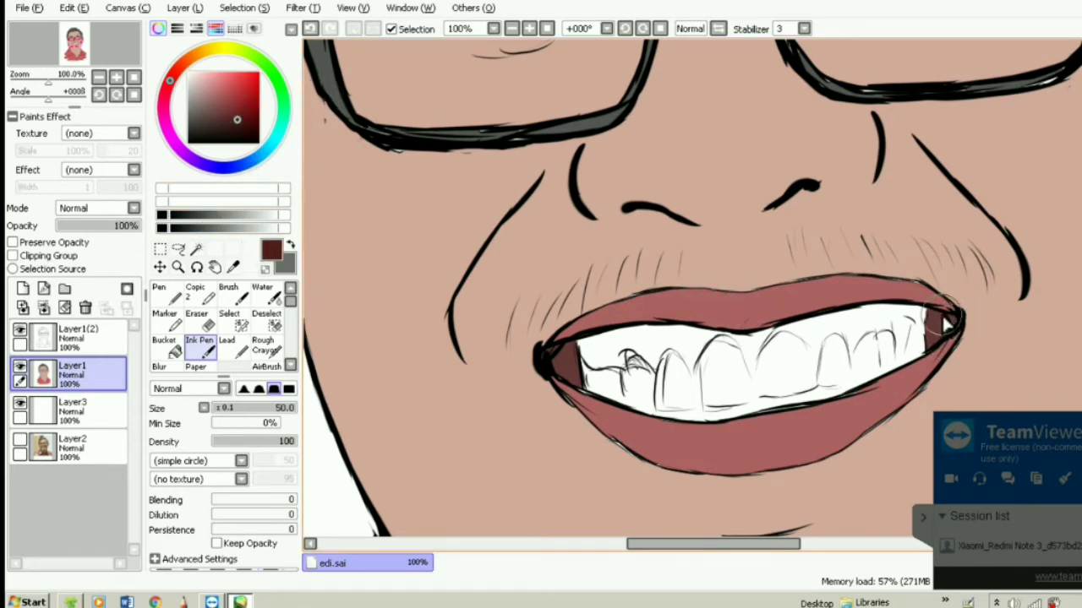
mouse_move(944, 318)
left_mouse_down()
mouse_move(940, 347)
mouse_move(945, 325)
mouse_move(931, 347)
mouse_move(926, 334)
mouse_move(943, 322)
mouse_move(927, 351)
mouse_move(949, 322)
left_mouse_up()
mouse_move(572, 352)
left_mouse_down()
mouse_move(566, 379)
mouse_move(569, 360)
mouse_move(574, 395)
mouse_move(580, 343)
left_mouse_up()
Sample the hair's dark gray and paint over the white gap along the hairline above the forehead
scroll(626, 290, "down", 4)
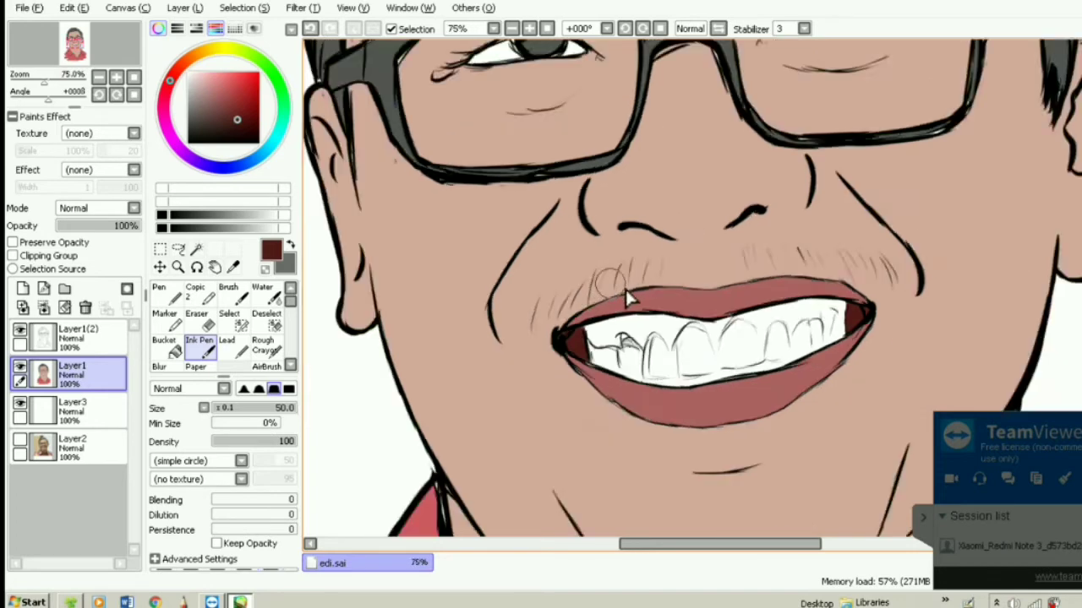
scroll(723, 181, "up", 1)
scroll(714, 185, "down", 1)
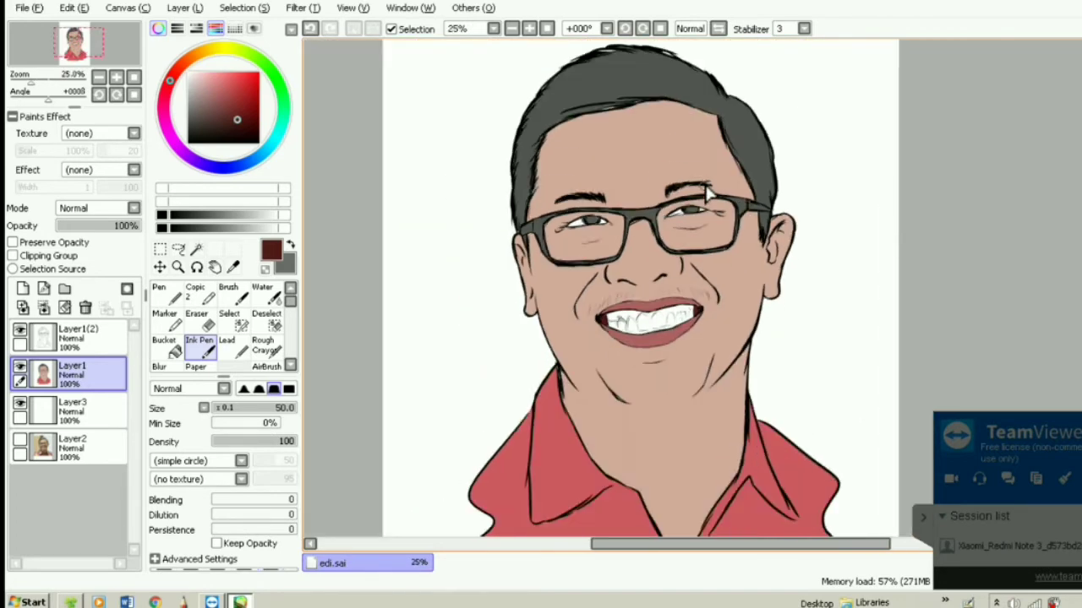
scroll(647, 174, "up", 1)
scroll(624, 127, "down", 1)
scroll(621, 65, "up", 3)
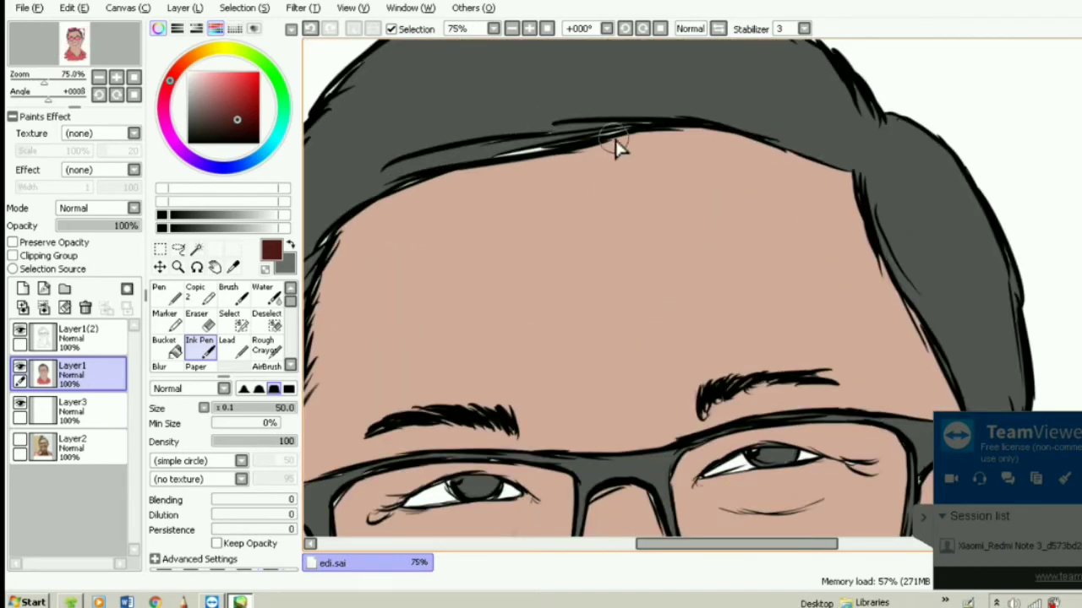
left_click(601, 62, "alt")
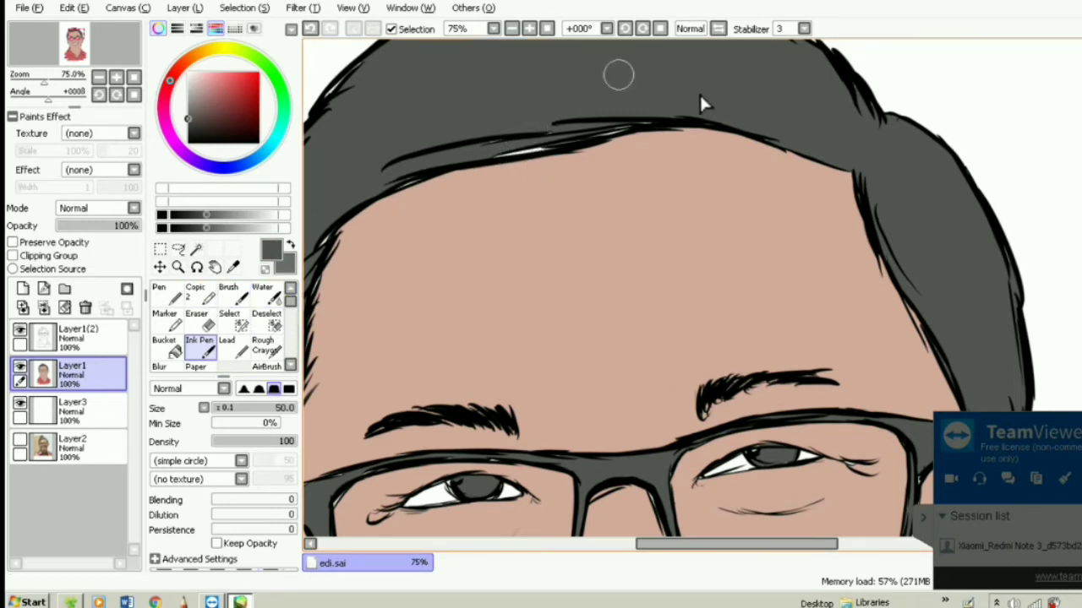
left_click_drag(481, 153, 639, 123)
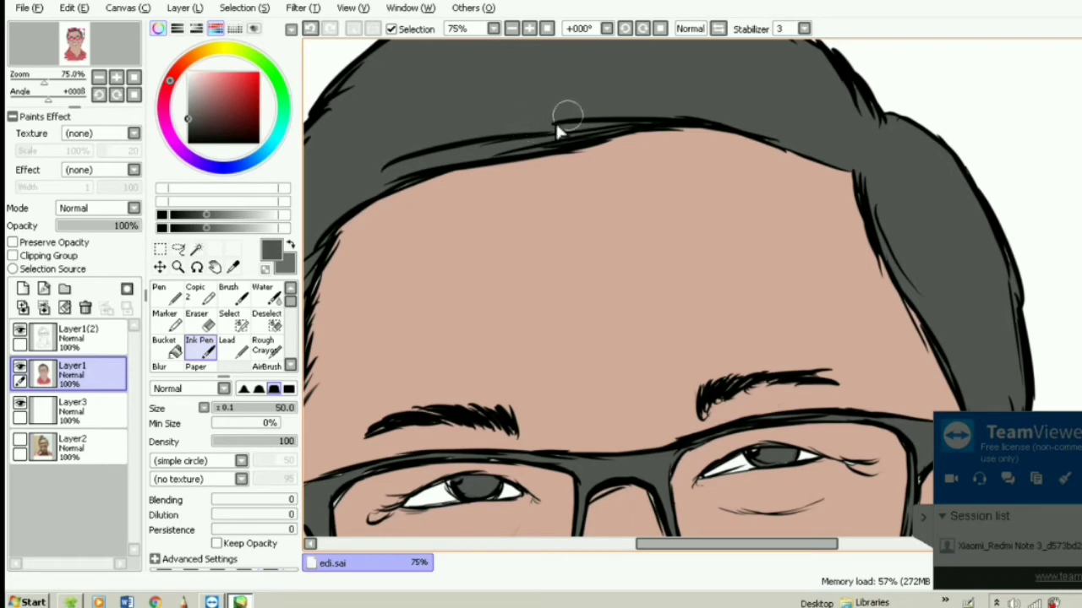
Inspect the hair, glasses, eyes and eyebrows up close for remaining unfilled gaps
scroll(584, 108, "down", 2)
scroll(391, 241, "up", 3)
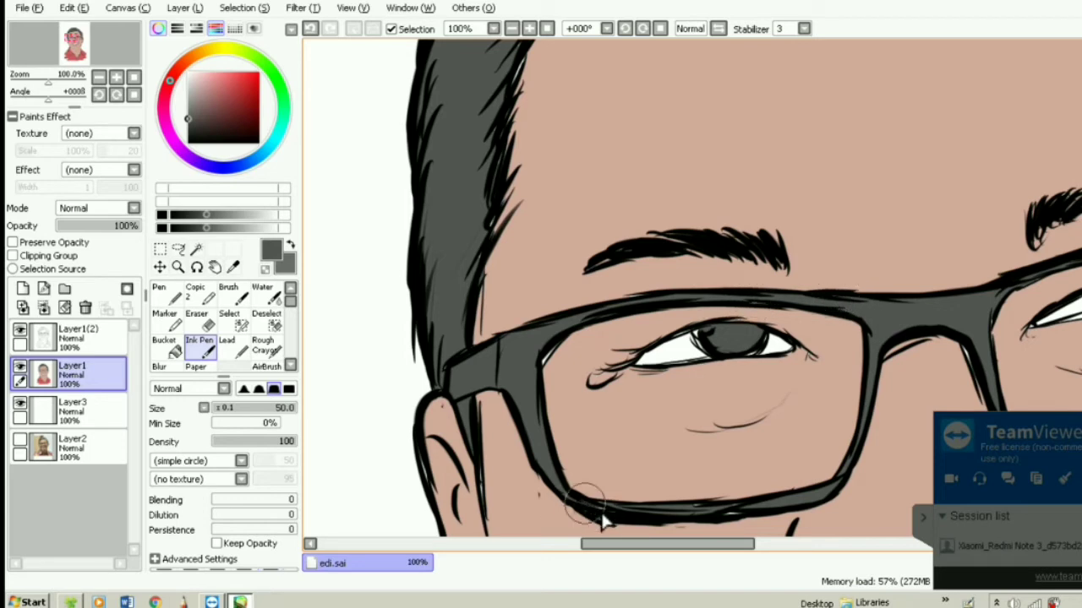
scroll(704, 434, "down", 1)
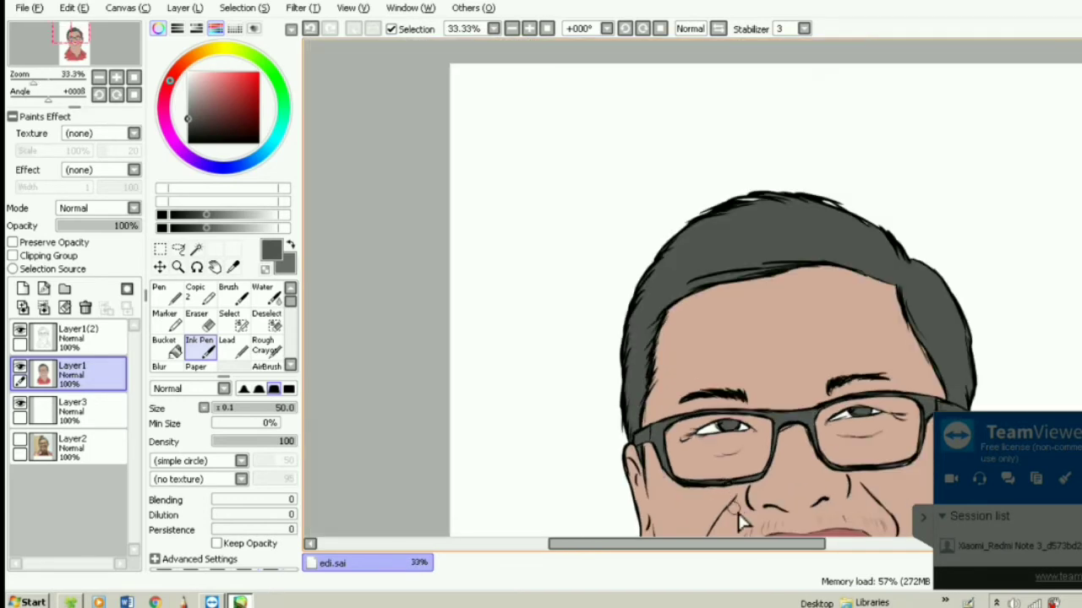
scroll(719, 466, "up", 3)
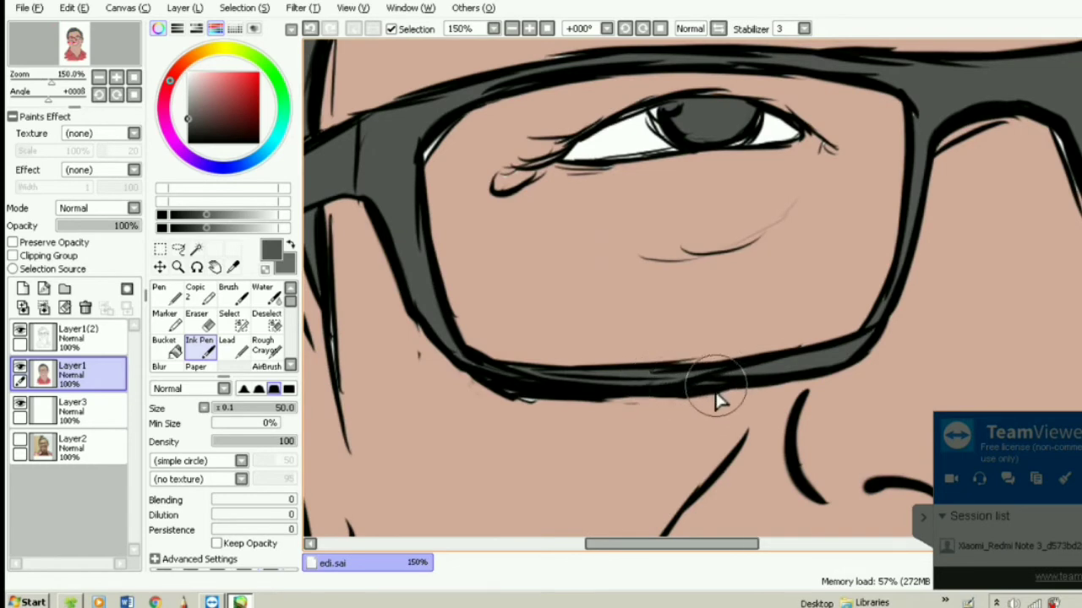
scroll(717, 398, "down", 6)
scroll(802, 503, "up", 6)
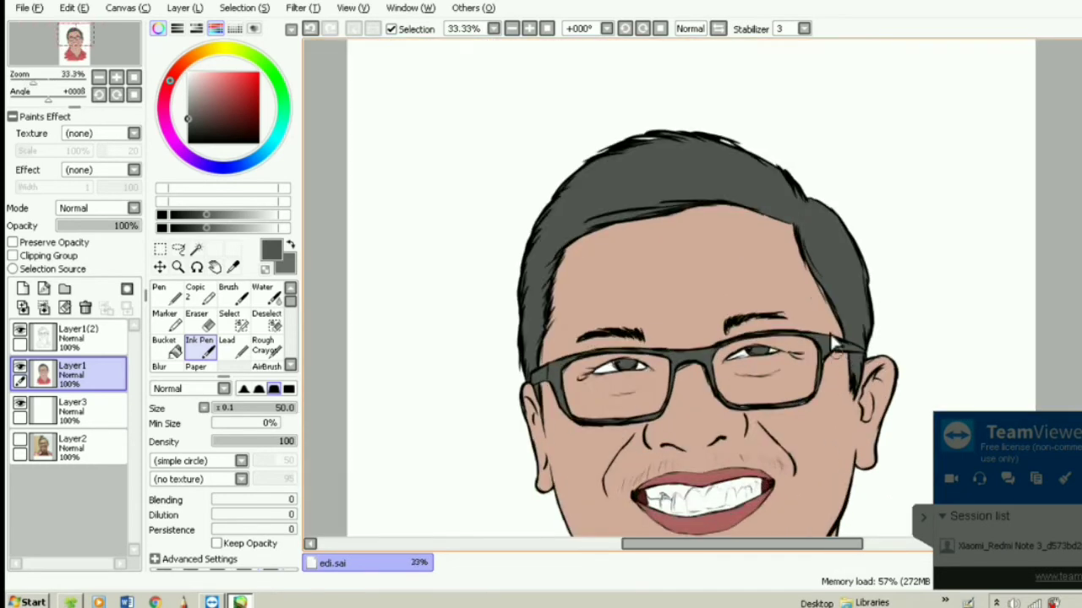
scroll(801, 372, "up", 1)
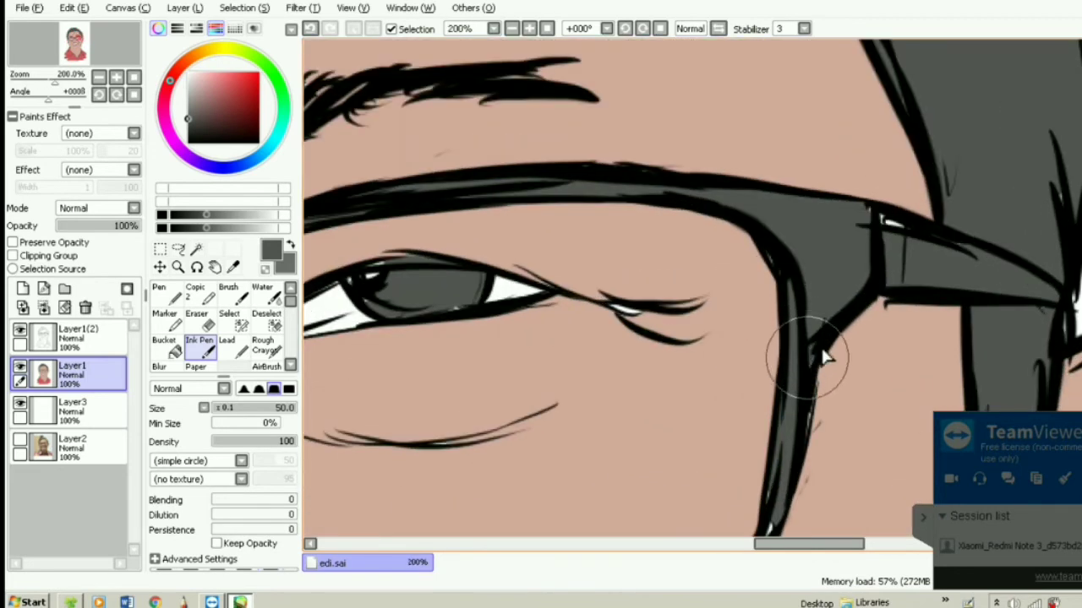
scroll(900, 261, "down", 4)
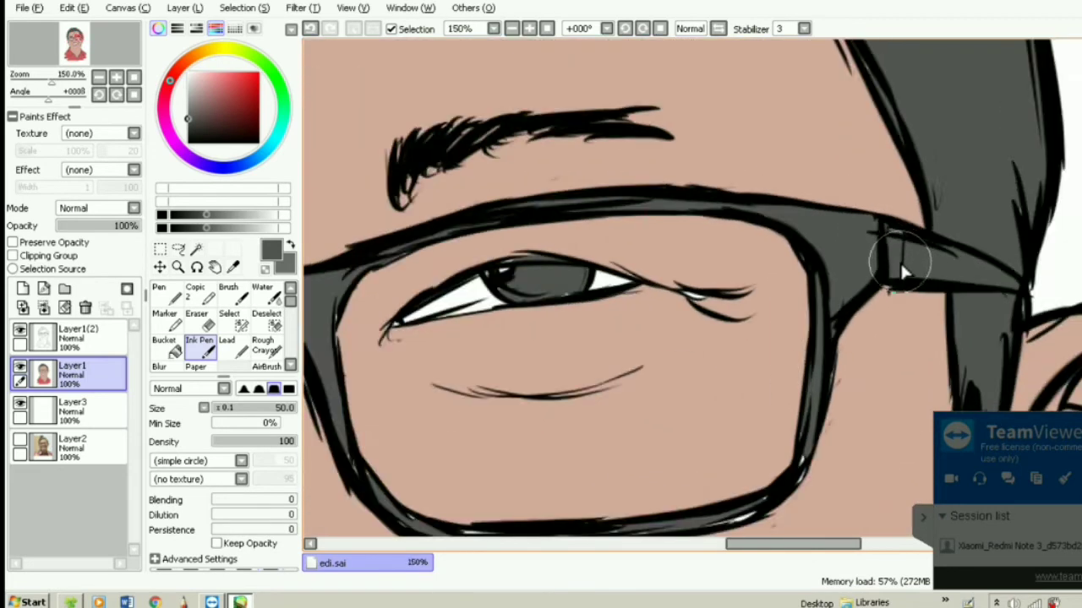
scroll(818, 270, "up", 1)
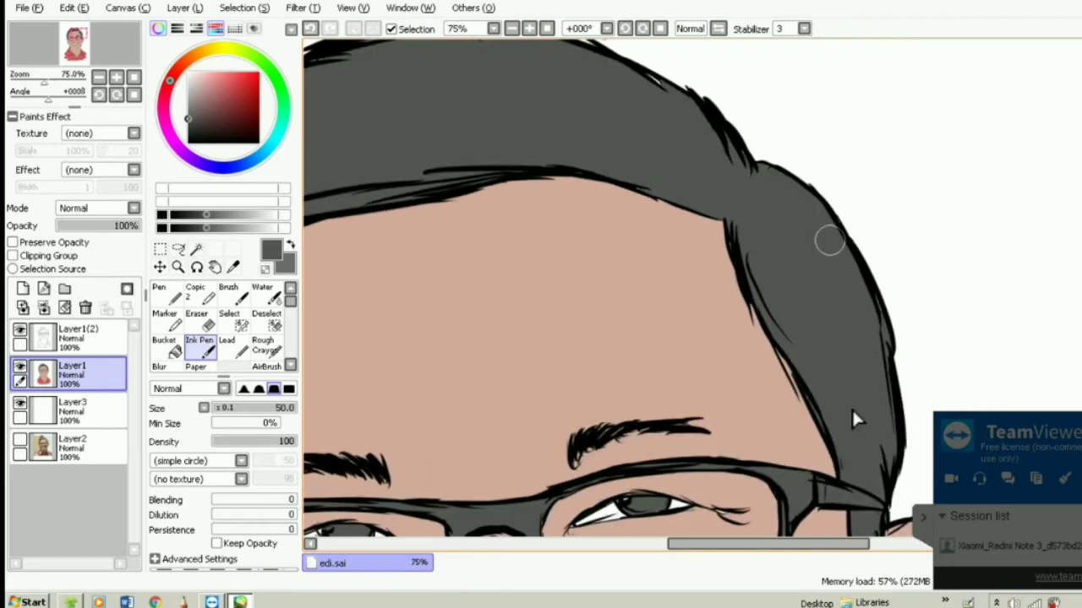
scroll(849, 414, "down", 4)
scroll(841, 262, "up", 1)
scroll(837, 423, "down", 3)
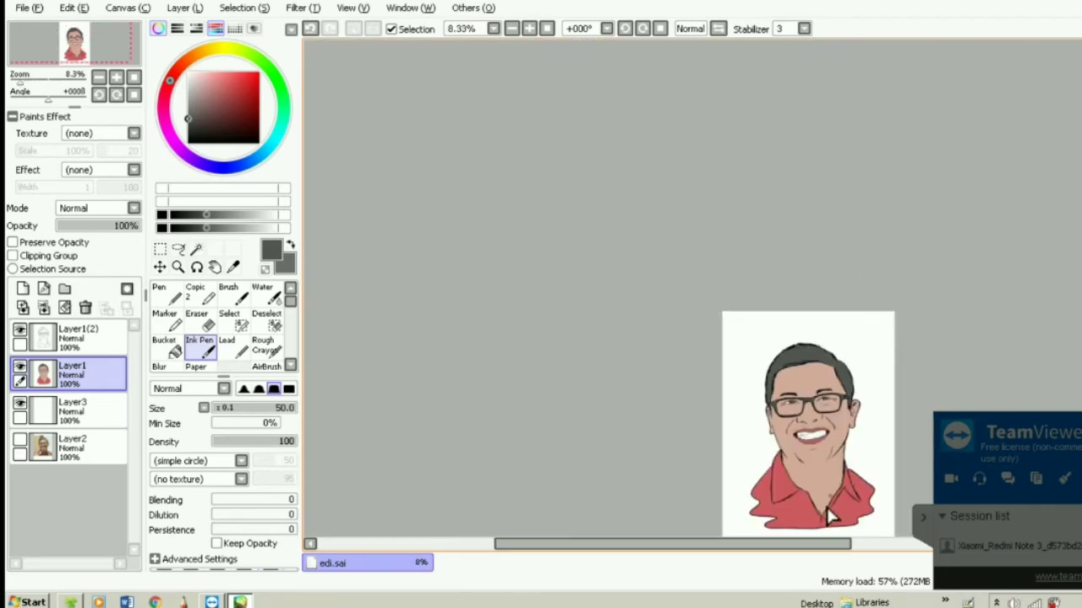
scroll(824, 495, "up", 5)
scroll(997, 300, "up", 3)
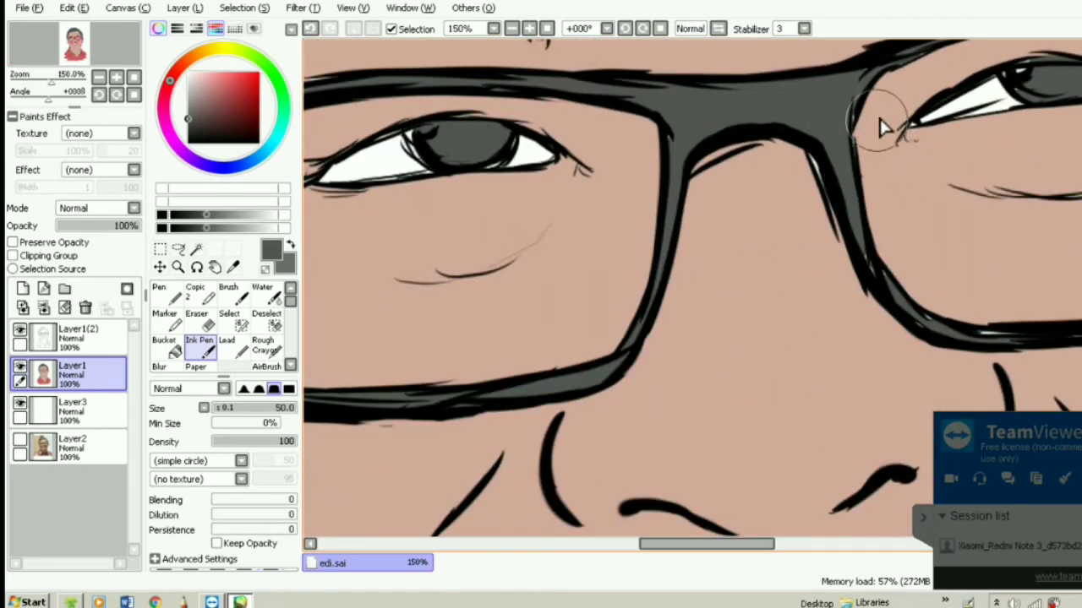
scroll(521, 342, "down", 1)
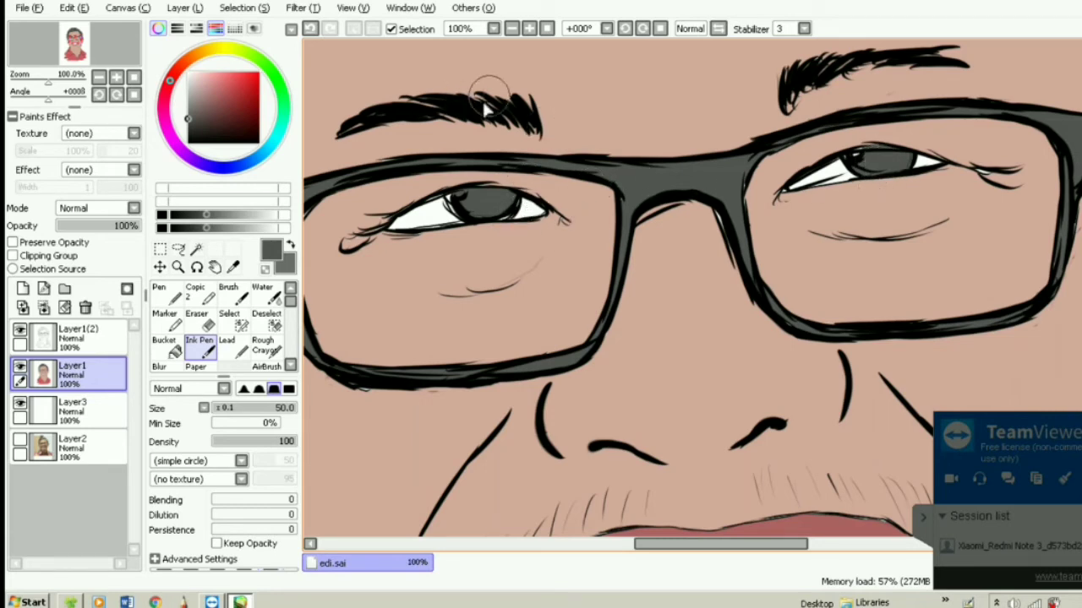
scroll(545, 144, "down", 3)
scroll(545, 148, "up", 1)
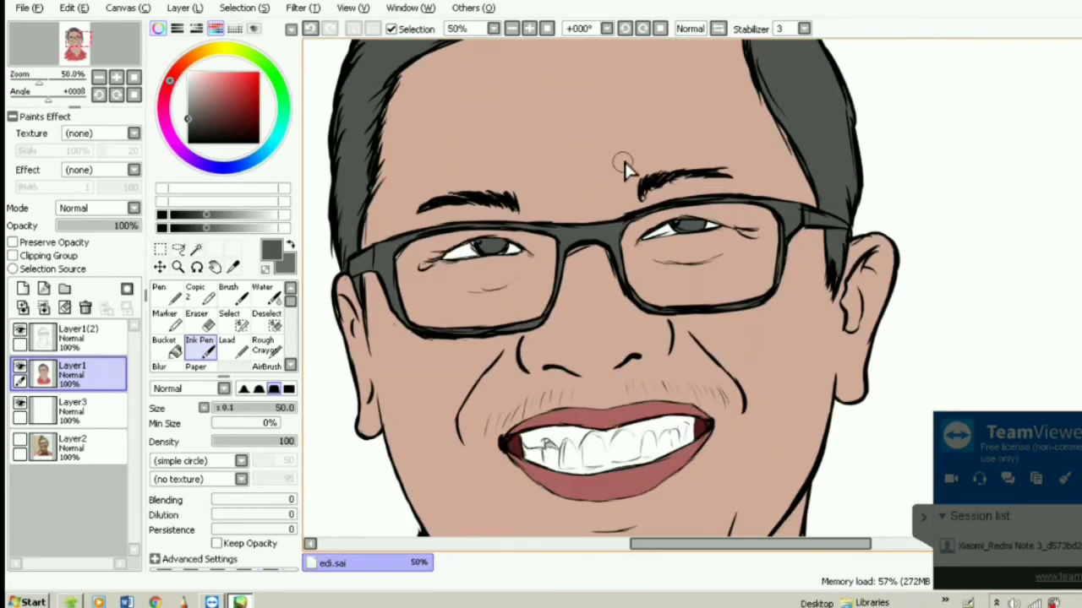
Sample the forehead's skin tone, darken it slightly, and add a new layer directly above Layer1 for shading
left_click(707, 107, "alt")
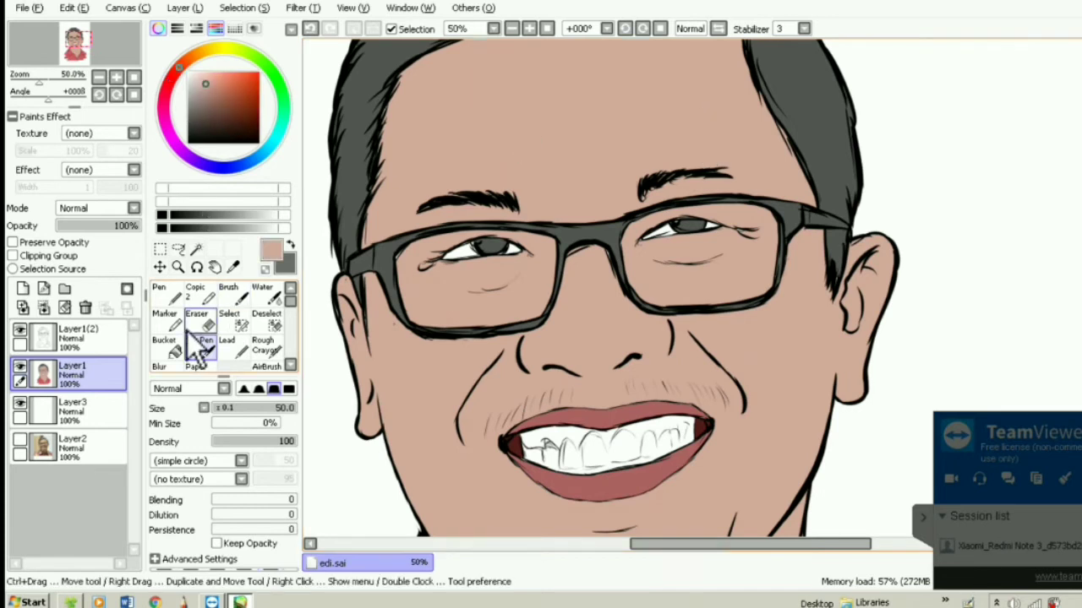
left_click(23, 289)
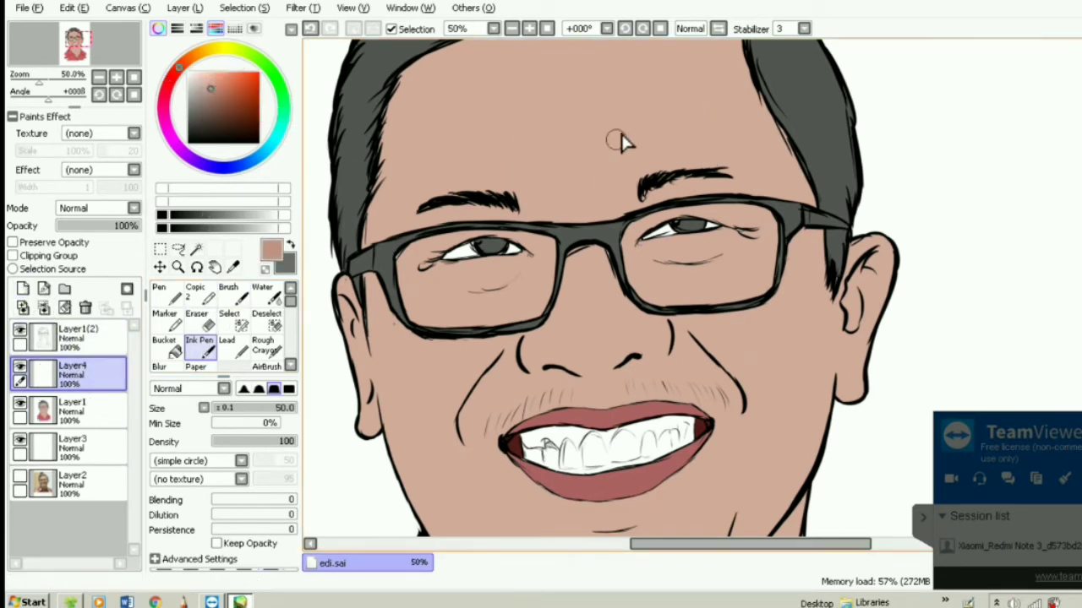
left_click_drag(626, 120, 596, 169)
left_click_drag(832, 315, 801, 477)
key("ctrl+z")
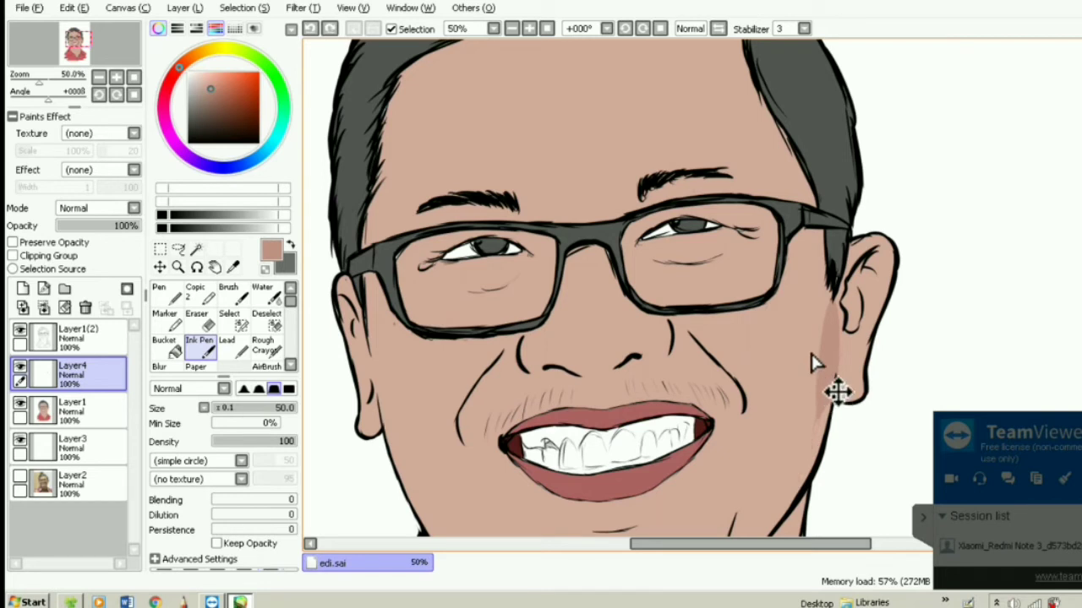
key("ctrl+z")
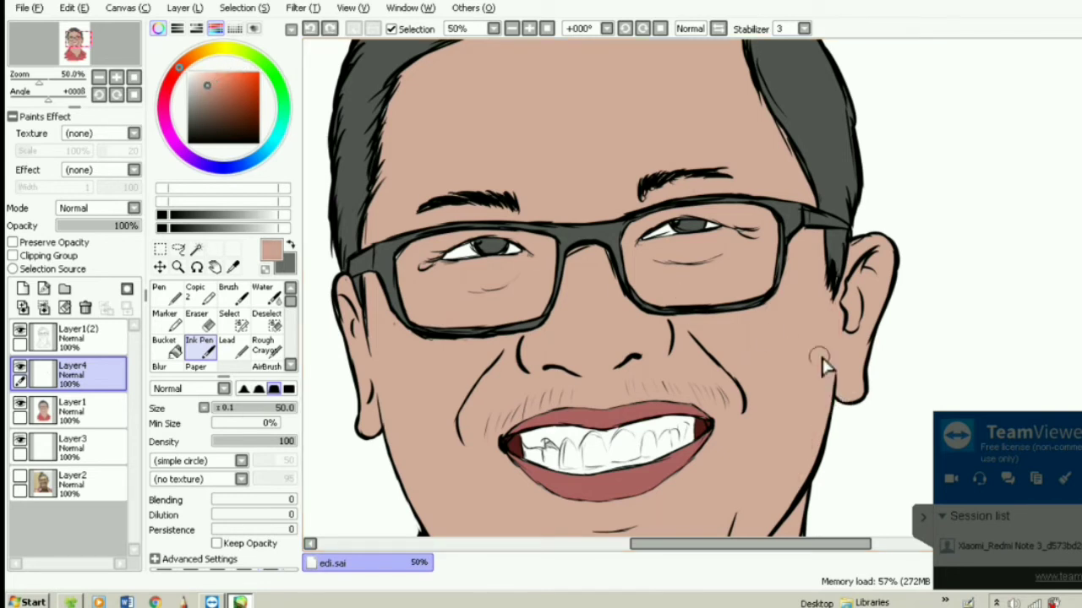
Shade the jawline, cheeks and under-eye areas on the new layer with a slightly darker skin tone using the Ink Pen
mouse_move(831, 351)
left_mouse_down()
mouse_move(807, 470)
mouse_move(781, 502)
left_mouse_up()
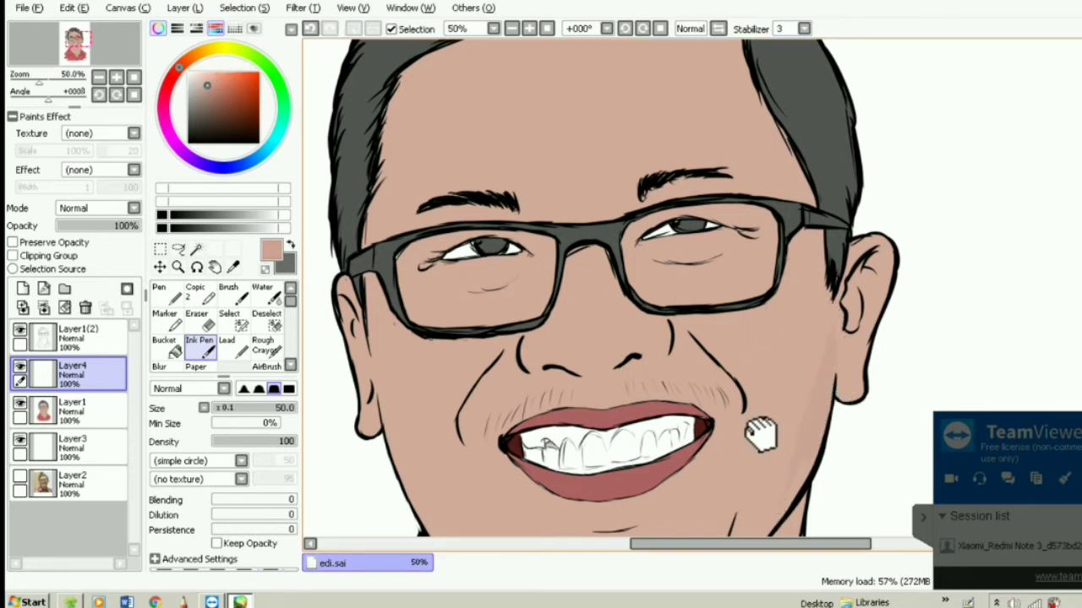
left_click_drag(763, 432, 711, 320)
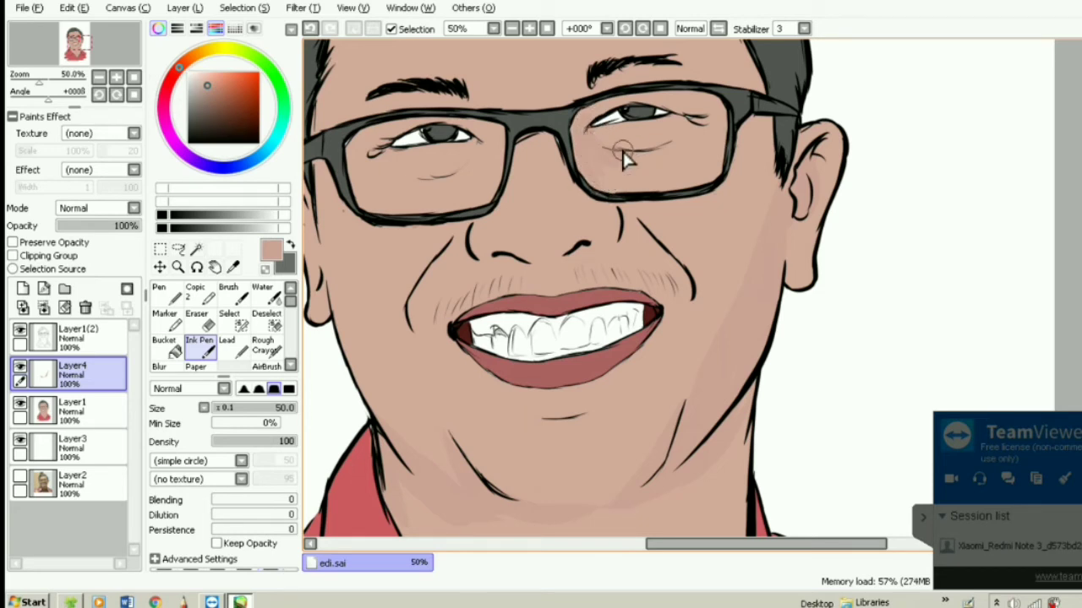
mouse_move(659, 142)
left_mouse_down()
mouse_move(587, 153)
mouse_move(595, 162)
mouse_move(602, 141)
mouse_move(640, 140)
mouse_move(595, 140)
mouse_move(604, 151)
mouse_move(676, 152)
left_mouse_up()
key("space")
left_click_drag(374, 268, 457, 277)
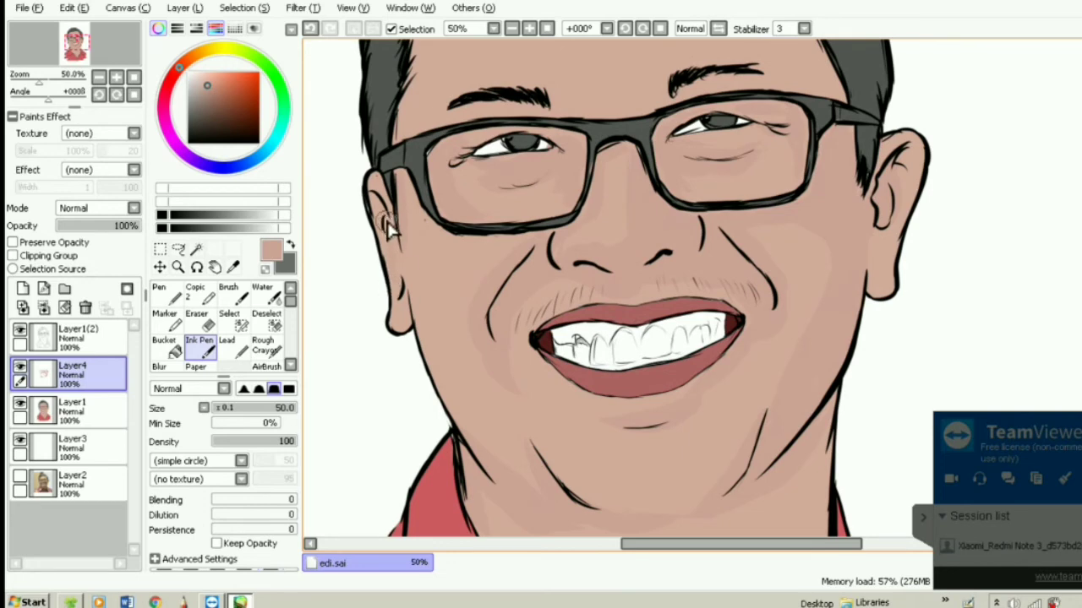
Shade the neck from beneath the chin down toward the shirt opening with the same darker skin tone
key("space")
mouse_move(623, 417)
left_mouse_down()
mouse_move(561, 302)
mouse_move(575, 200)
left_mouse_up()
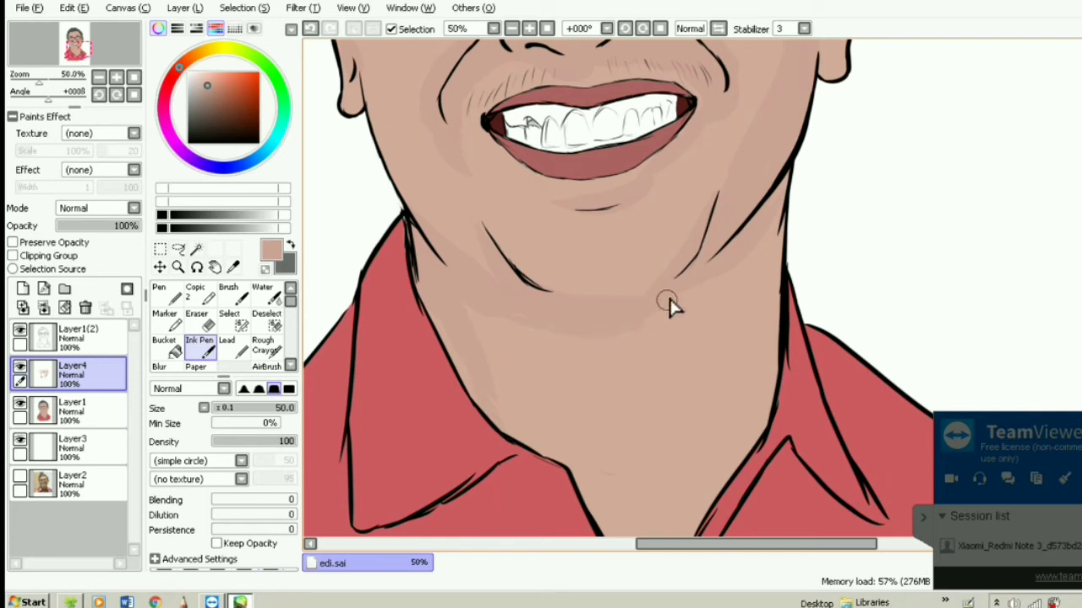
left_click_drag(655, 328, 650, 415)
left_click_drag(664, 302, 654, 469)
left_click_drag(656, 405, 665, 289)
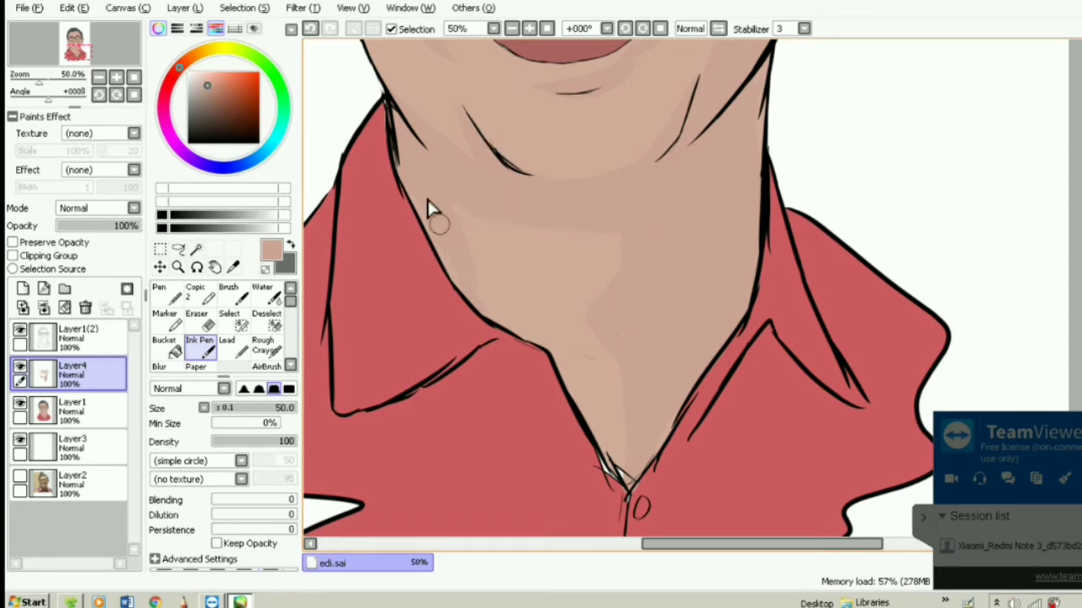
left_click_drag(443, 161, 507, 251)
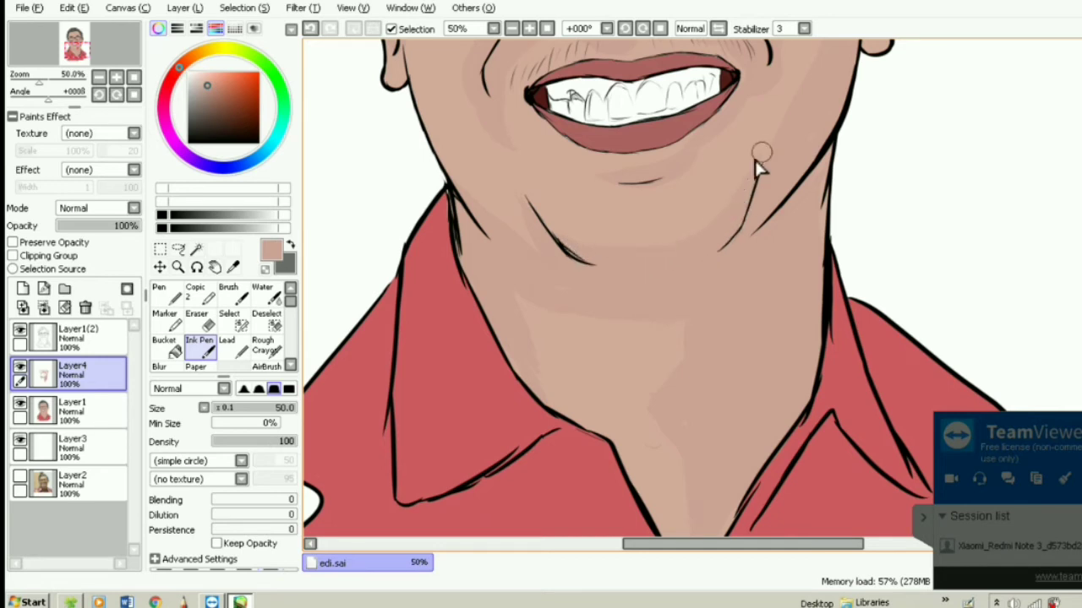
Extend the darker skin shading around the mouth and cheeks and along the right side of the forehead
left_click_drag(761, 164, 681, 218)
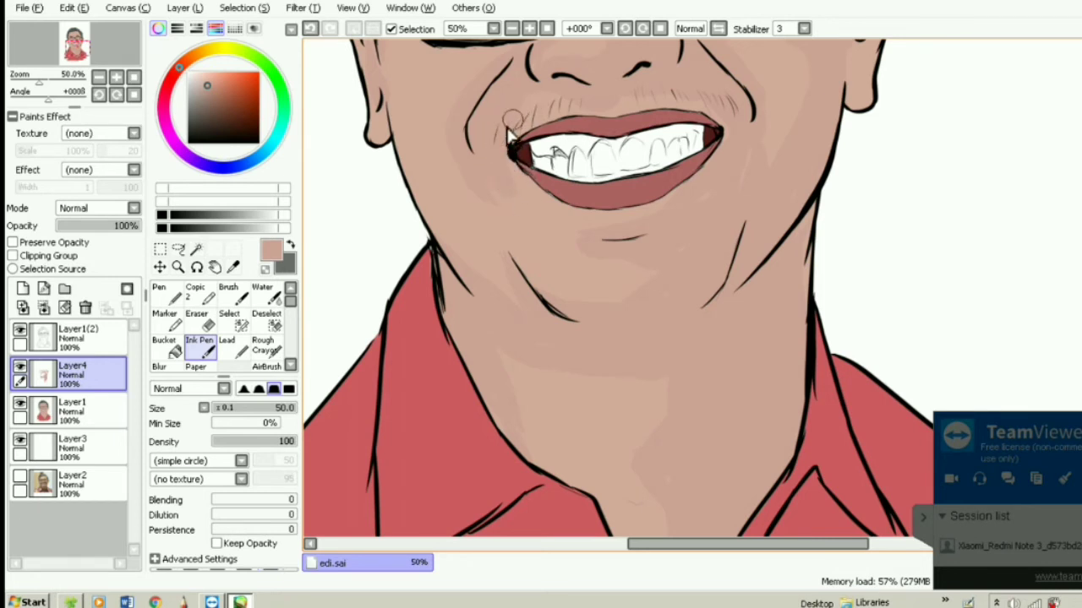
left_click_drag(719, 136, 665, 190)
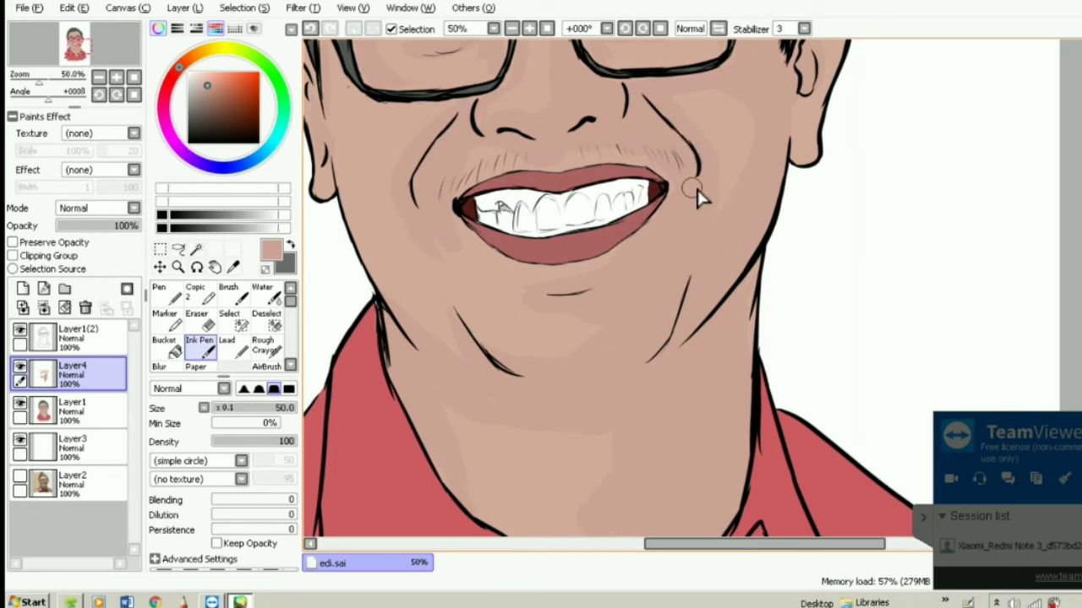
left_click_drag(620, 145, 656, 246)
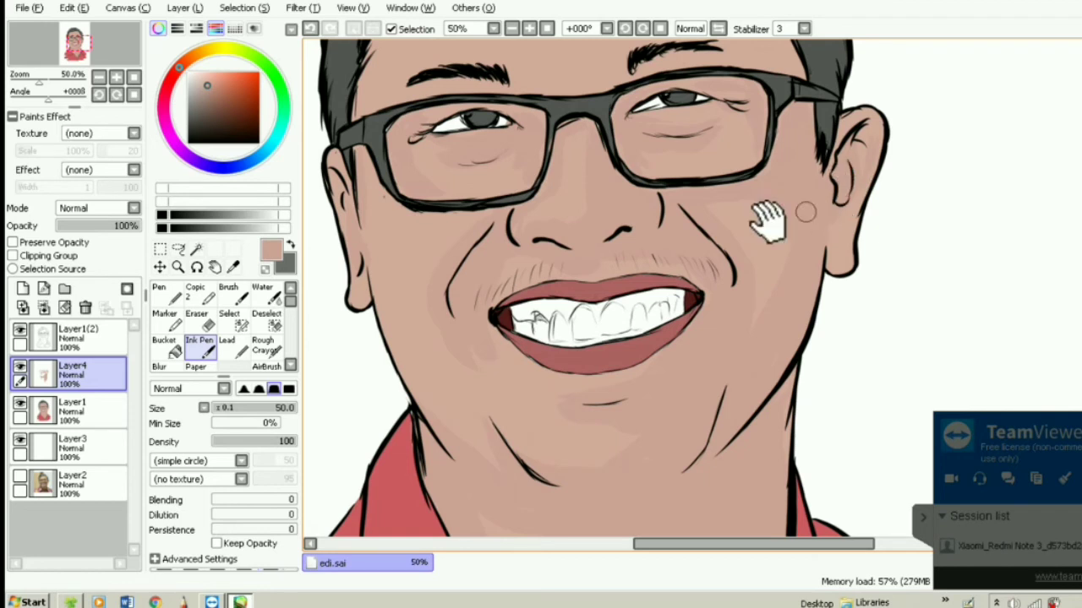
left_click_drag(661, 247, 738, 363)
left_click_drag(662, 210, 645, 294)
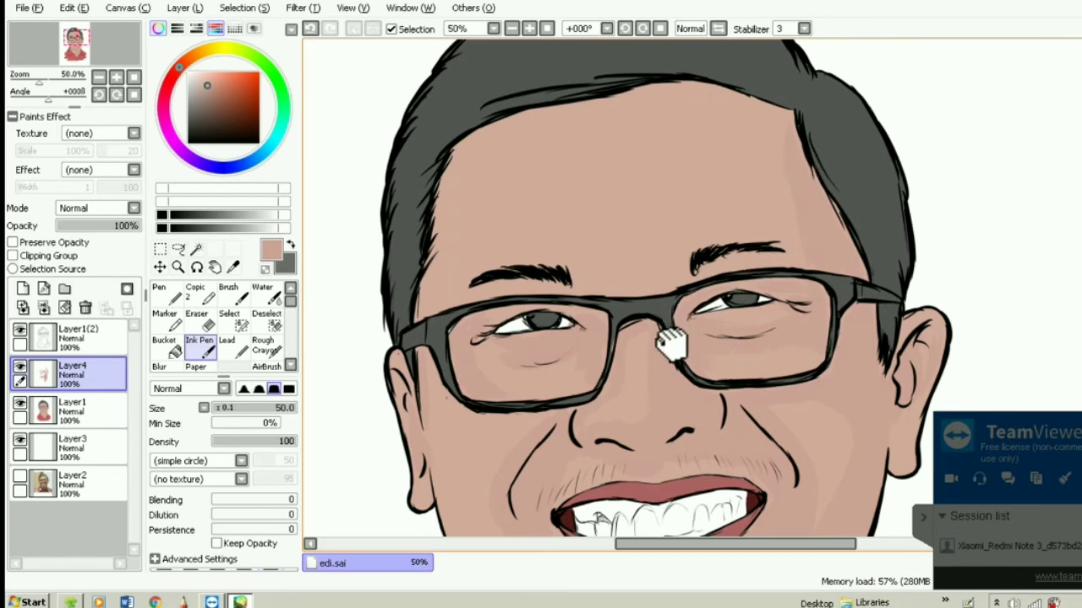
mouse_move(669, 346)
left_mouse_down()
mouse_move(676, 285)
mouse_move(700, 295)
left_mouse_up()
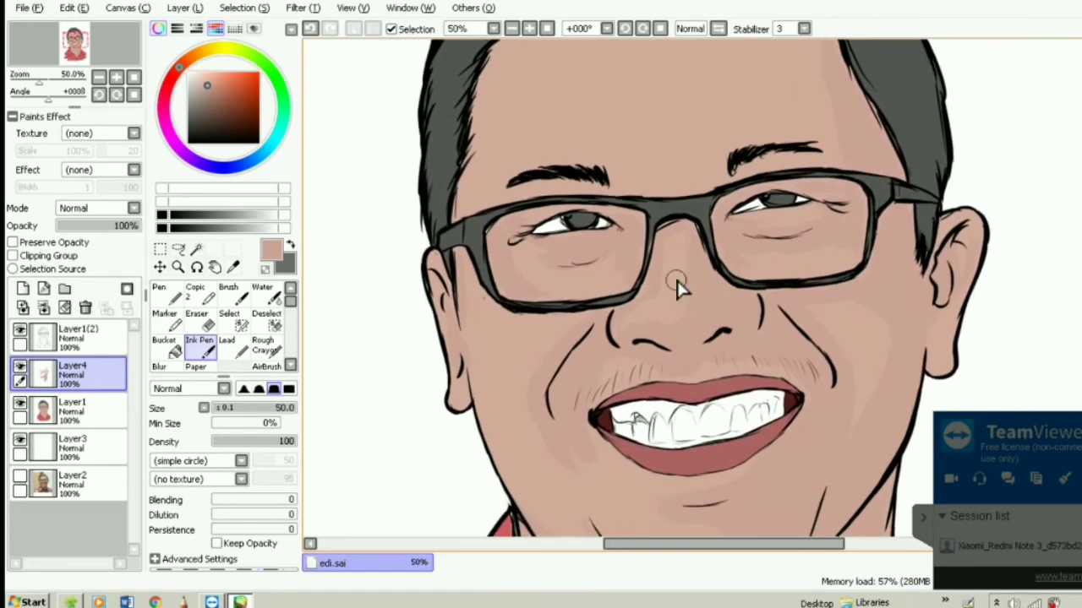
Paint the gums above the upper teeth on Layer1 with the sampled lip colour, following the tooth outlines
left_click(101, 418)
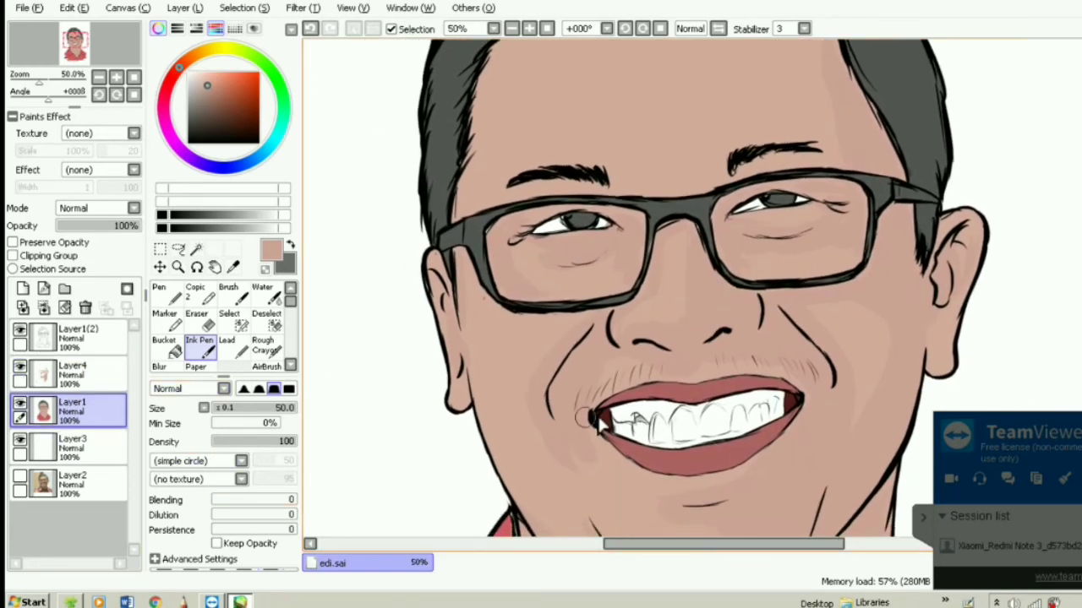
scroll(706, 448, "up", 3)
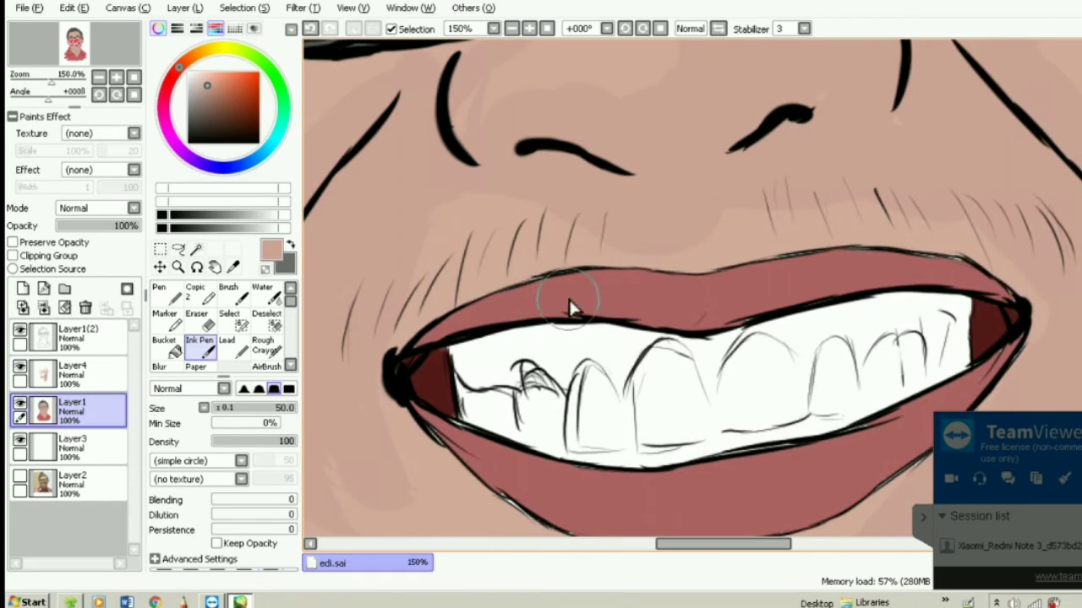
left_click(591, 291, "alt")
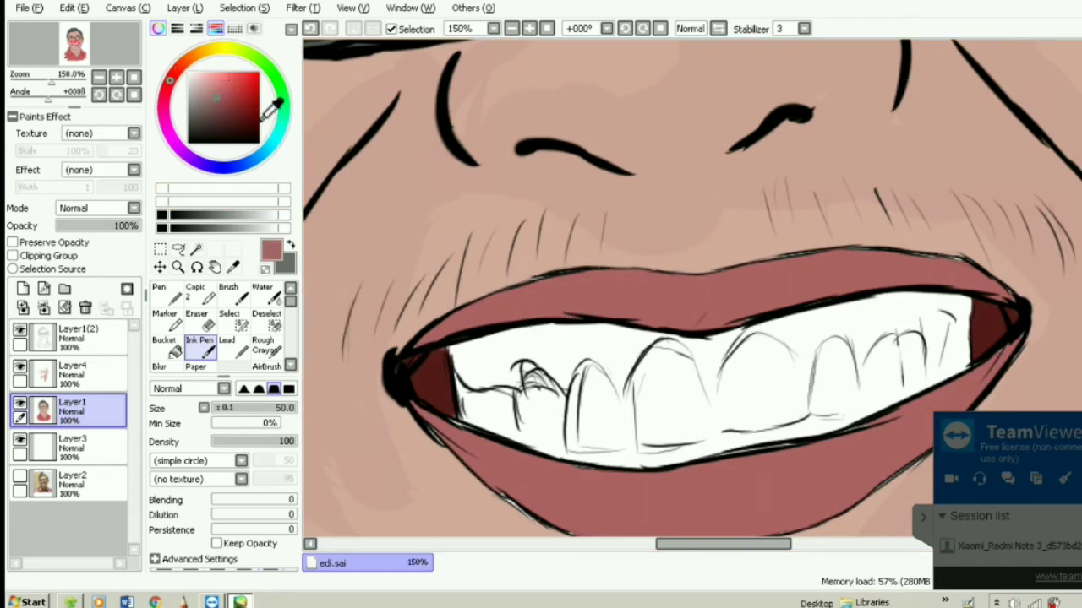
mouse_move(473, 362)
left_mouse_down()
mouse_move(463, 404)
mouse_move(479, 378)
mouse_move(497, 384)
mouse_move(480, 396)
mouse_move(501, 390)
mouse_move(522, 354)
mouse_move(486, 393)
mouse_move(516, 351)
mouse_move(493, 346)
mouse_move(533, 341)
mouse_move(489, 347)
mouse_move(556, 339)
mouse_move(545, 362)
mouse_move(547, 375)
mouse_move(567, 374)
mouse_move(566, 396)
mouse_move(568, 353)
mouse_move(554, 356)
mouse_move(568, 351)
mouse_move(562, 383)
mouse_move(572, 362)
mouse_move(572, 382)
mouse_move(584, 331)
mouse_move(574, 363)
mouse_move(613, 351)
mouse_move(584, 356)
mouse_move(622, 383)
mouse_move(620, 393)
mouse_move(631, 357)
mouse_move(587, 349)
mouse_move(611, 348)
mouse_move(587, 334)
mouse_move(618, 338)
mouse_move(628, 370)
mouse_move(653, 337)
mouse_move(691, 351)
mouse_move(706, 378)
mouse_move(693, 357)
mouse_move(715, 365)
mouse_move(732, 350)
mouse_move(702, 357)
mouse_move(713, 364)
mouse_move(680, 345)
mouse_move(720, 347)
mouse_move(715, 355)
mouse_move(747, 340)
mouse_move(727, 336)
mouse_move(748, 332)
mouse_move(734, 332)
mouse_move(781, 330)
mouse_move(775, 323)
mouse_move(787, 366)
left_mouse_up()
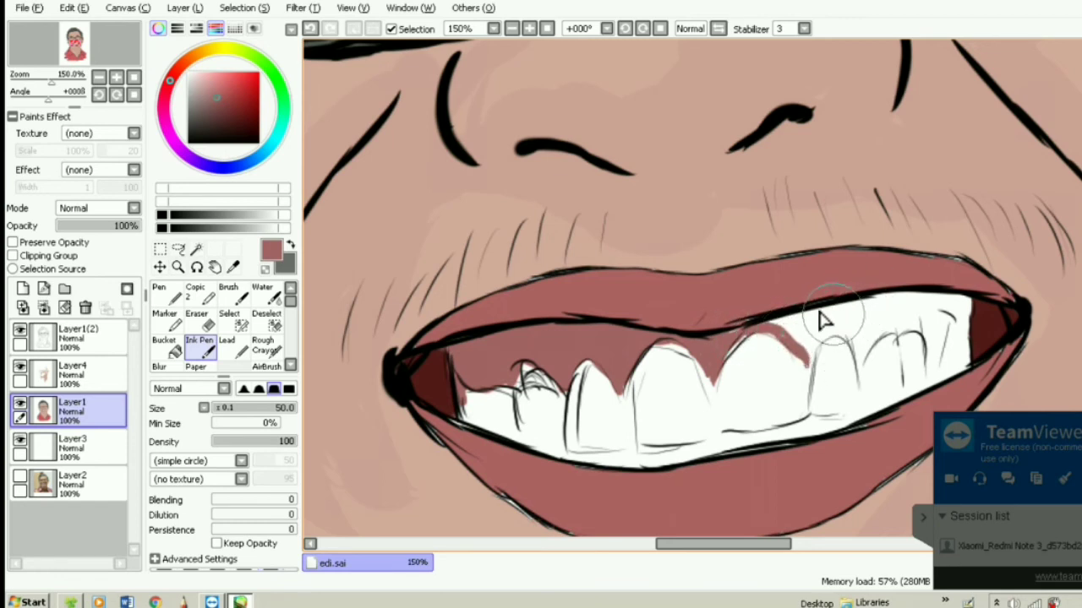
mouse_move(824, 319)
left_mouse_down()
mouse_move(810, 378)
mouse_move(826, 342)
mouse_move(812, 355)
mouse_move(817, 338)
mouse_move(805, 351)
mouse_move(792, 342)
mouse_move(797, 327)
mouse_move(770, 327)
mouse_move(836, 315)
mouse_move(826, 329)
mouse_move(803, 323)
mouse_move(844, 310)
mouse_move(803, 319)
mouse_move(854, 312)
mouse_move(816, 339)
mouse_move(848, 340)
mouse_move(820, 345)
mouse_move(850, 342)
mouse_move(837, 340)
mouse_move(863, 369)
mouse_move(869, 348)
mouse_move(860, 377)
mouse_move(883, 335)
mouse_move(904, 326)
mouse_move(846, 325)
mouse_move(852, 311)
mouse_move(890, 304)
mouse_move(889, 328)
mouse_move(912, 338)
mouse_move(899, 339)
mouse_move(908, 351)
mouse_move(926, 346)
mouse_move(891, 315)
mouse_move(925, 307)
mouse_move(887, 314)
mouse_move(889, 343)
mouse_move(917, 309)
mouse_move(885, 304)
mouse_move(955, 290)
mouse_move(930, 328)
mouse_move(911, 316)
mouse_move(919, 334)
mouse_move(937, 332)
mouse_move(927, 345)
mouse_move(918, 309)
mouse_move(953, 313)
mouse_move(942, 314)
mouse_move(936, 342)
mouse_move(925, 334)
mouse_move(938, 338)
mouse_move(946, 304)
mouse_move(963, 306)
mouse_move(967, 336)
left_mouse_up()
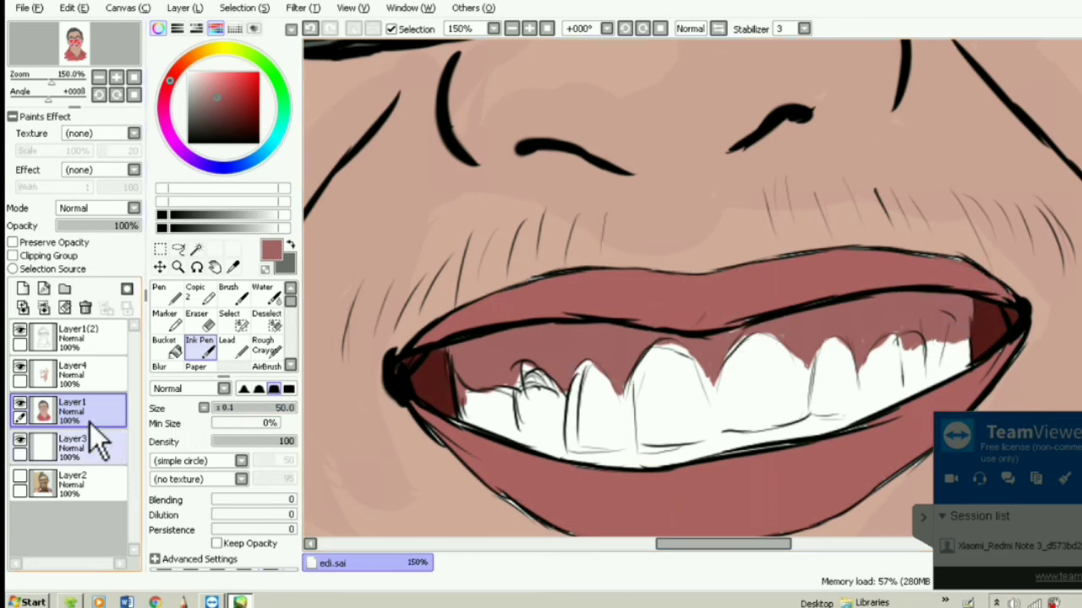
Erase the stray sketch lines over the gums above the right-hand teeth on Layer1(2)
left_click(90, 343)
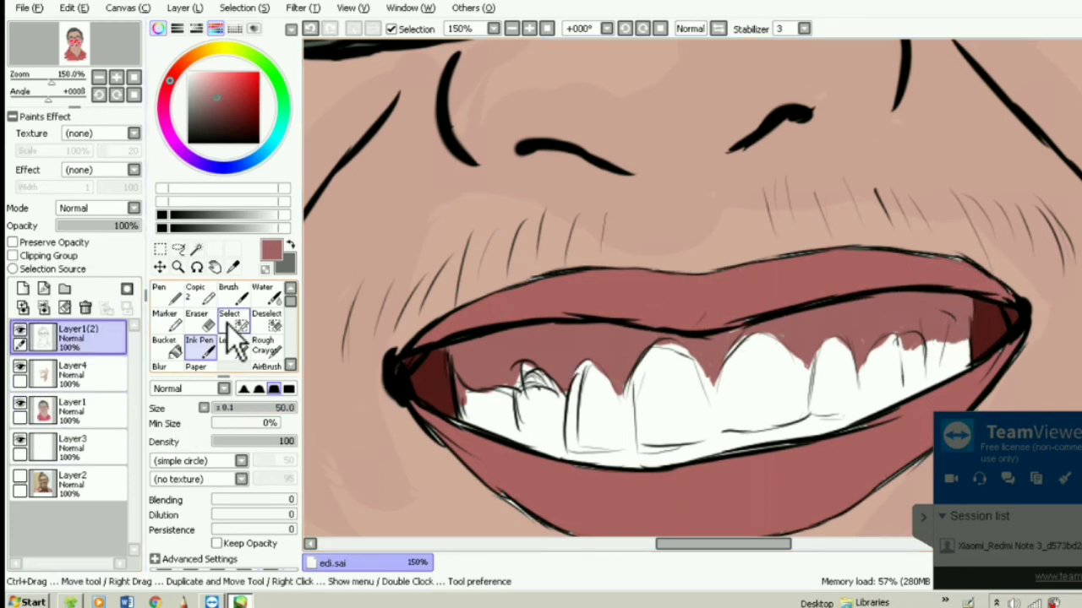
left_click(201, 321)
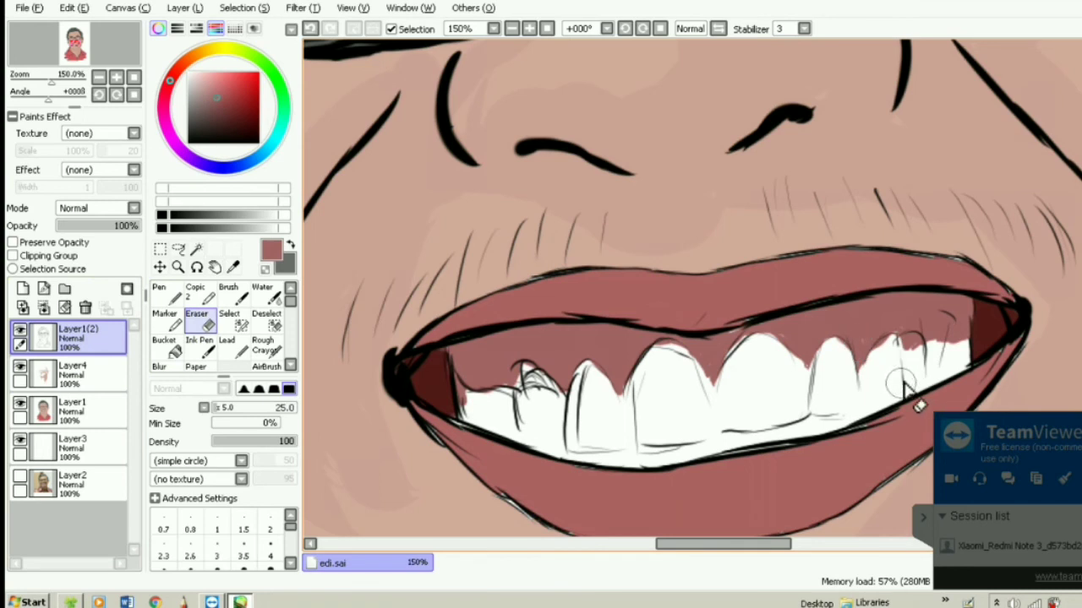
mouse_move(902, 349)
left_mouse_down()
mouse_move(904, 378)
mouse_move(939, 350)
mouse_move(943, 362)
mouse_move(945, 331)
left_mouse_up()
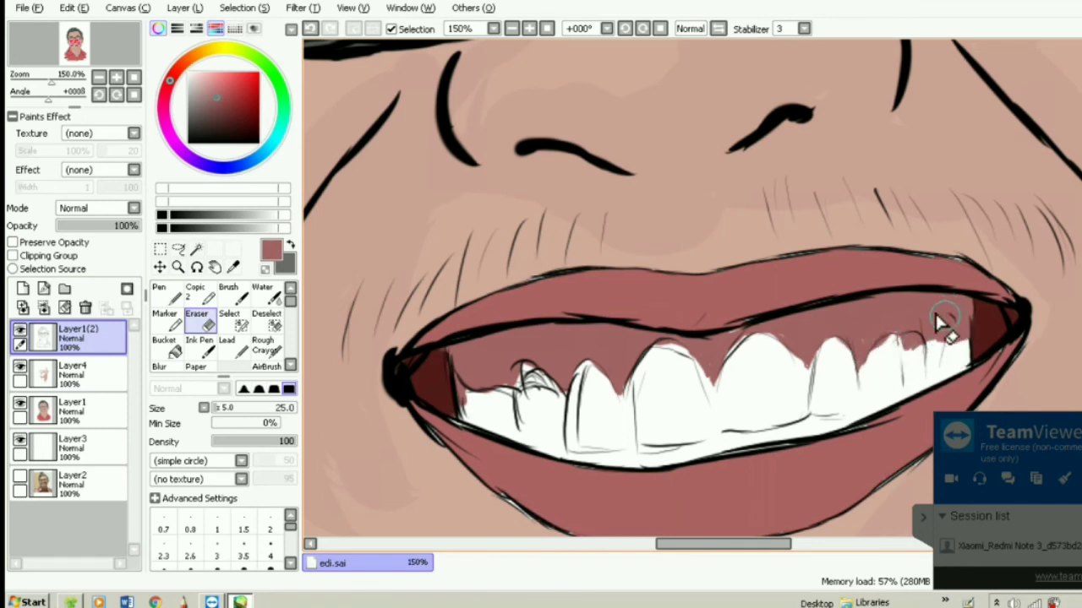
Redraw the outlines and dividing lines of the teeth in black on Layer1(2) with the Pen at size 12
left_click(82, 413)
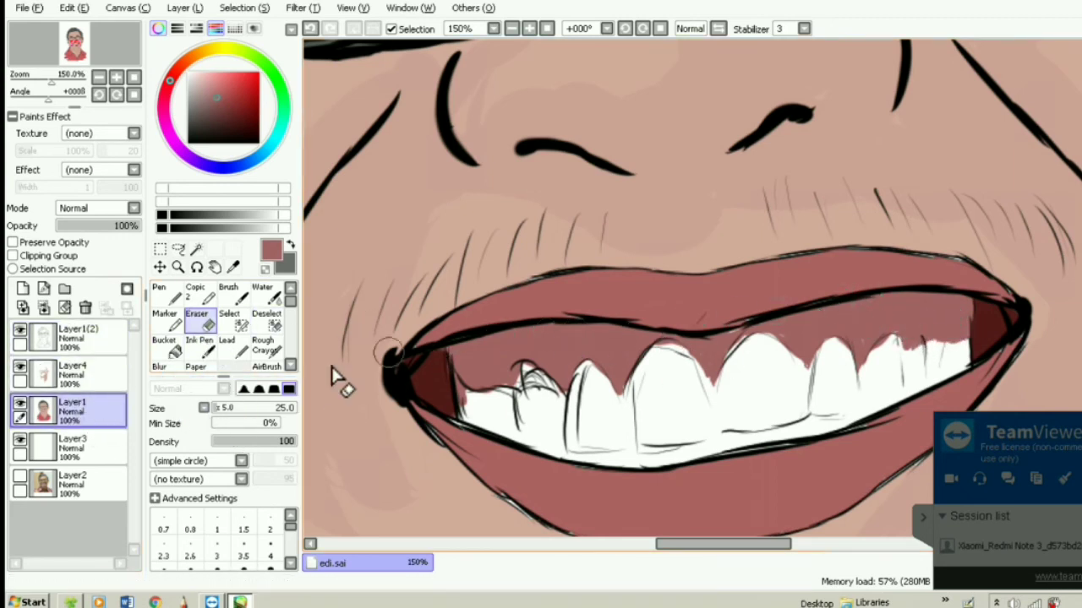
left_click(76, 336)
left_click(187, 142)
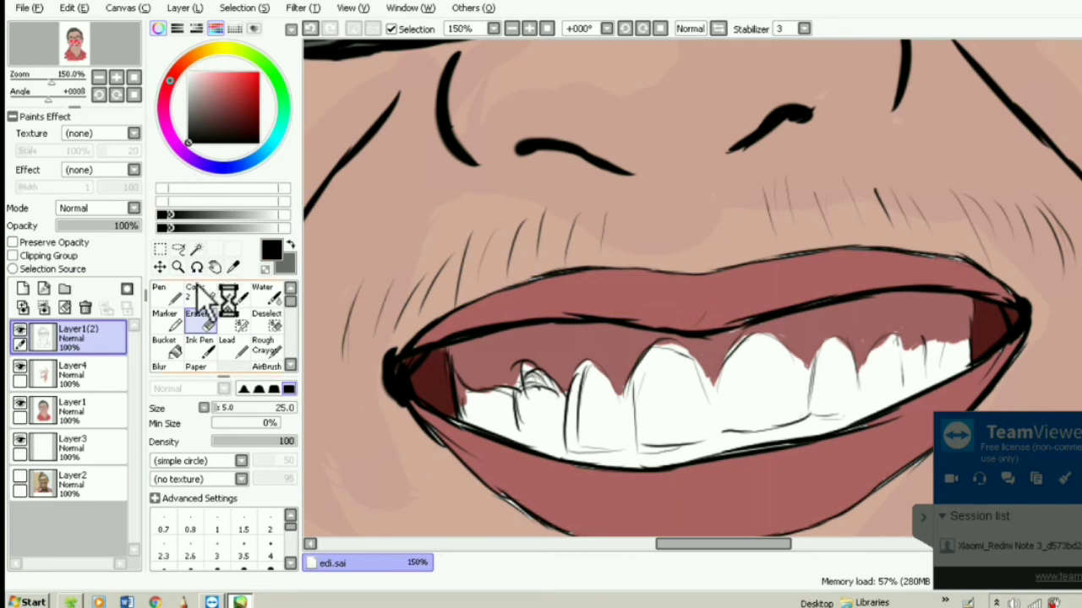
left_click(166, 293)
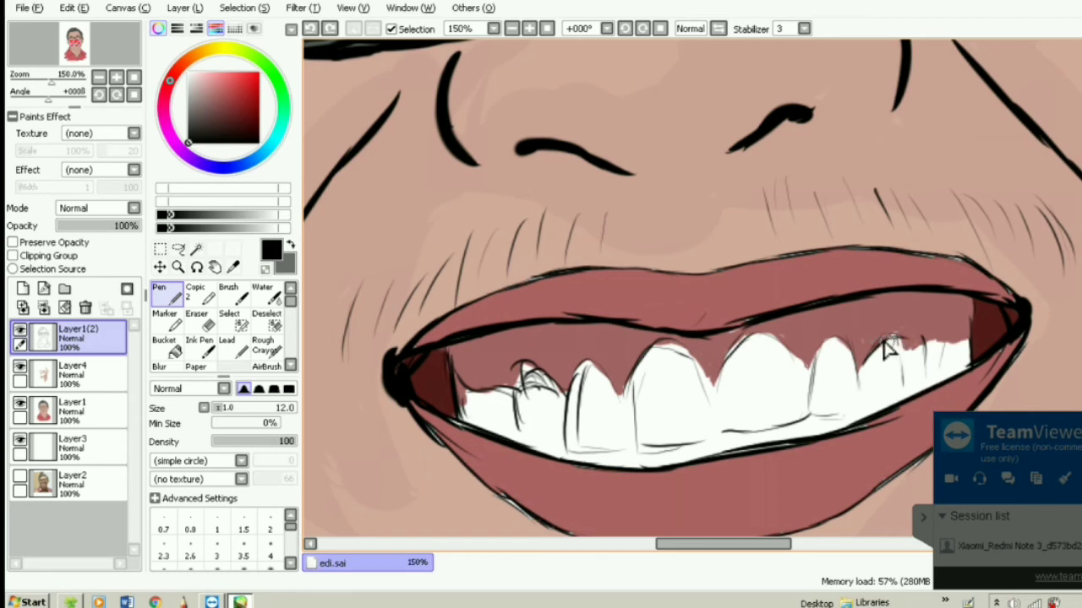
left_click_drag(898, 345, 896, 337)
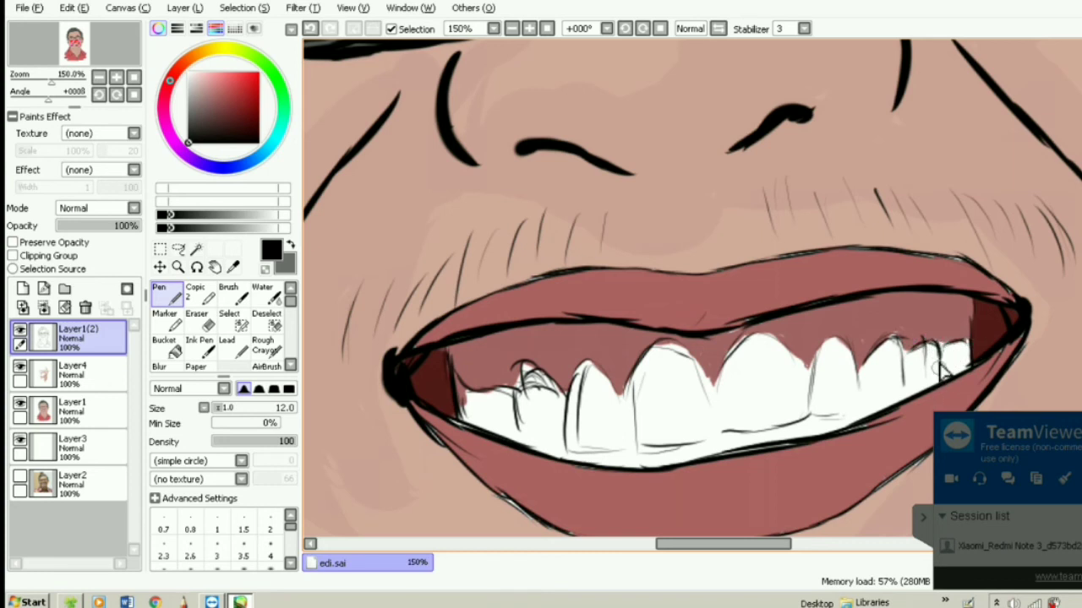
left_click_drag(528, 445, 561, 446)
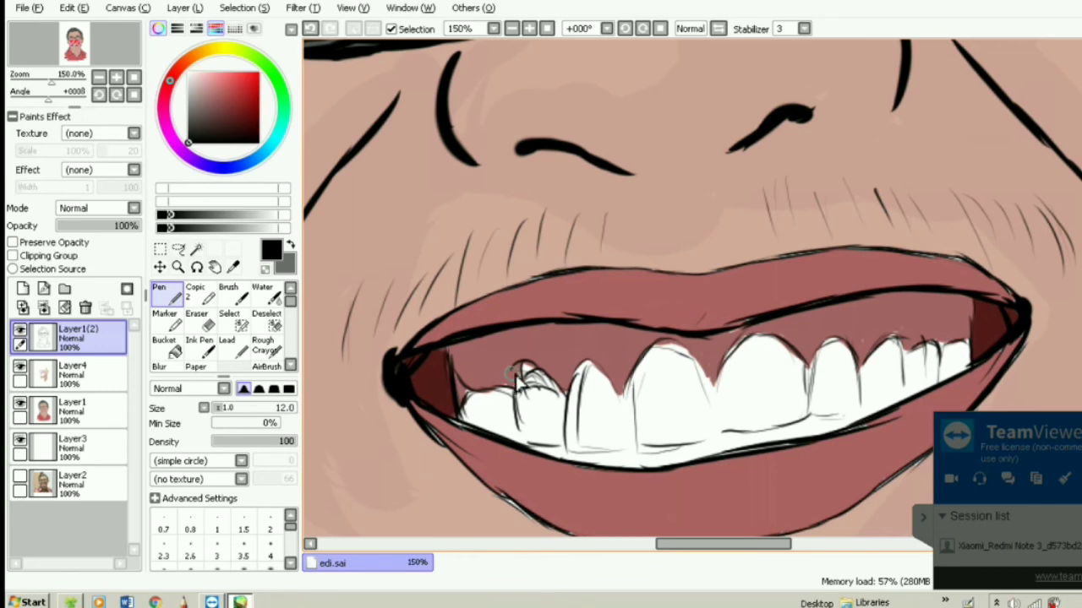
Erase the messy sketch lines on the second tooth from the left and redraw its curved outline in black on Layer1(2)
scroll(545, 393, "up", 2)
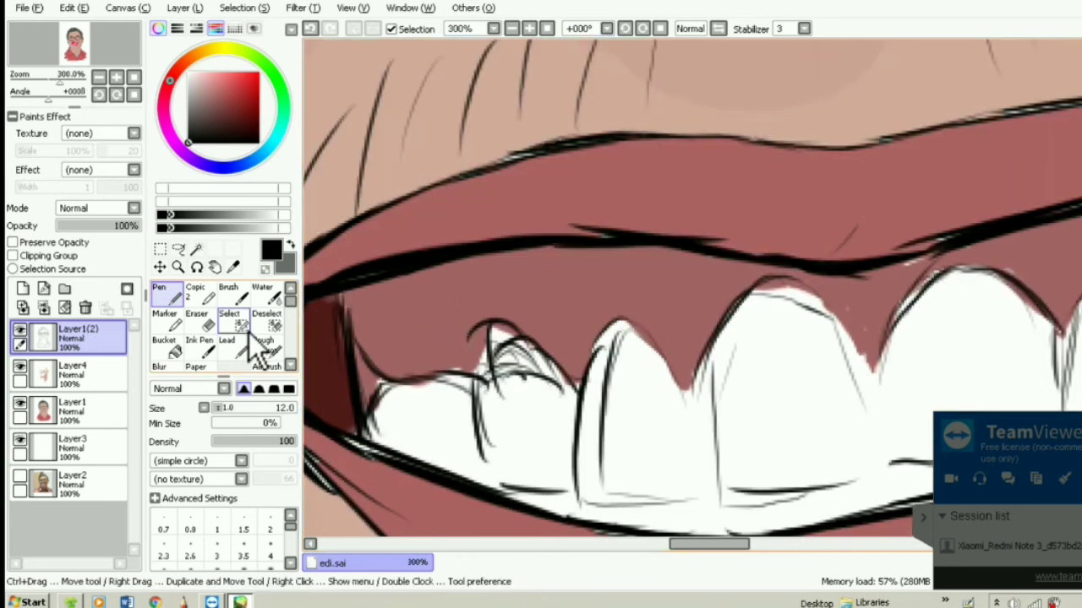
left_click(197, 317)
mouse_move(546, 309)
left_mouse_down()
mouse_move(477, 333)
mouse_move(507, 326)
mouse_move(487, 332)
mouse_move(505, 381)
mouse_move(537, 387)
mouse_move(503, 392)
mouse_move(569, 391)
mouse_move(500, 390)
mouse_move(530, 378)
mouse_move(551, 391)
mouse_move(524, 367)
mouse_move(503, 370)
mouse_move(529, 365)
mouse_move(555, 390)
mouse_move(519, 360)
mouse_move(487, 388)
mouse_move(514, 356)
left_mouse_up()
left_click(67, 411)
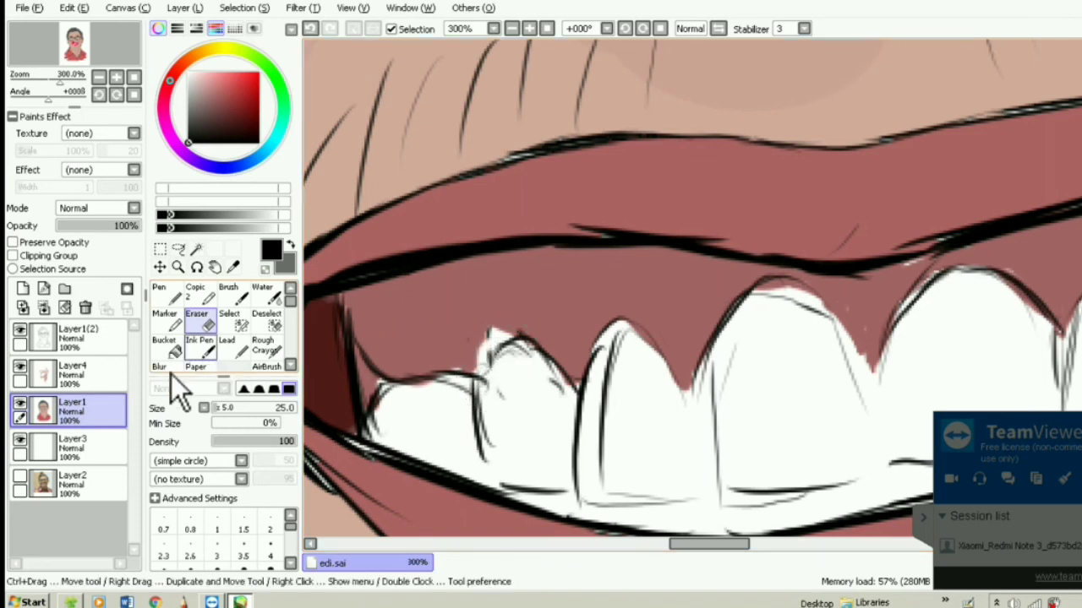
left_click(165, 294)
left_click(93, 336)
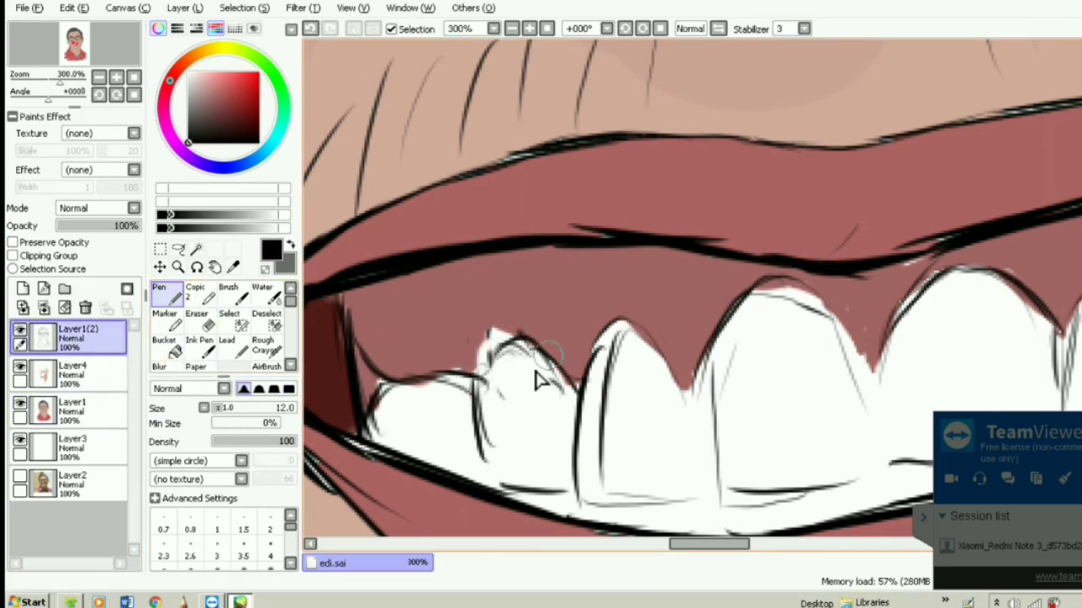
mouse_move(500, 359)
left_mouse_down()
mouse_move(505, 324)
mouse_move(480, 313)
left_mouse_up()
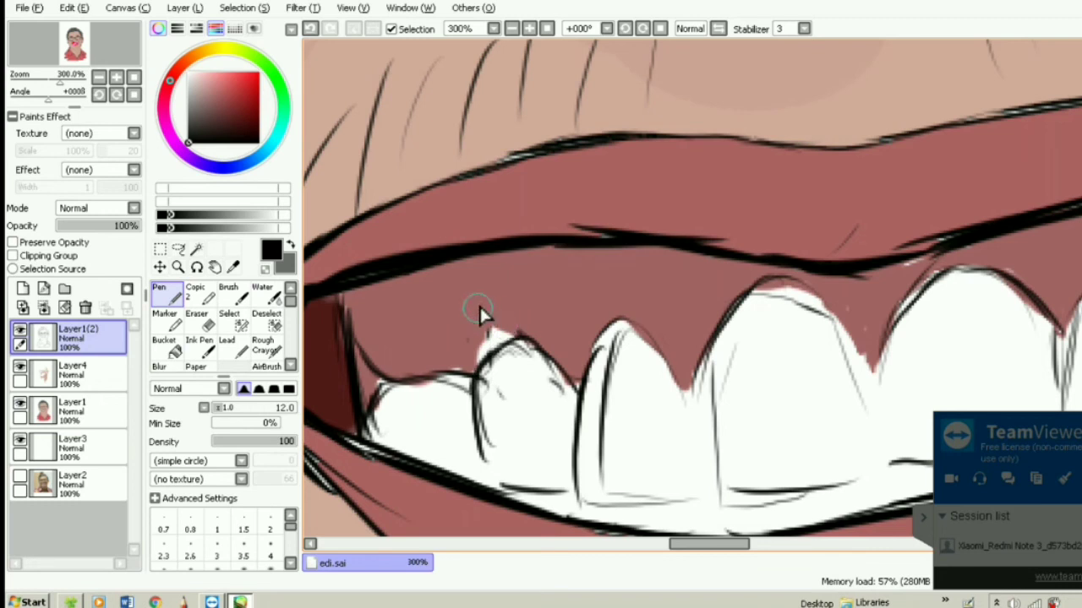
Fill the white gap above the redrawn left tooth on Layer1 with the sampled gum colour using the Ink Pen
left_click(511, 247, "alt")
left_click(59, 411)
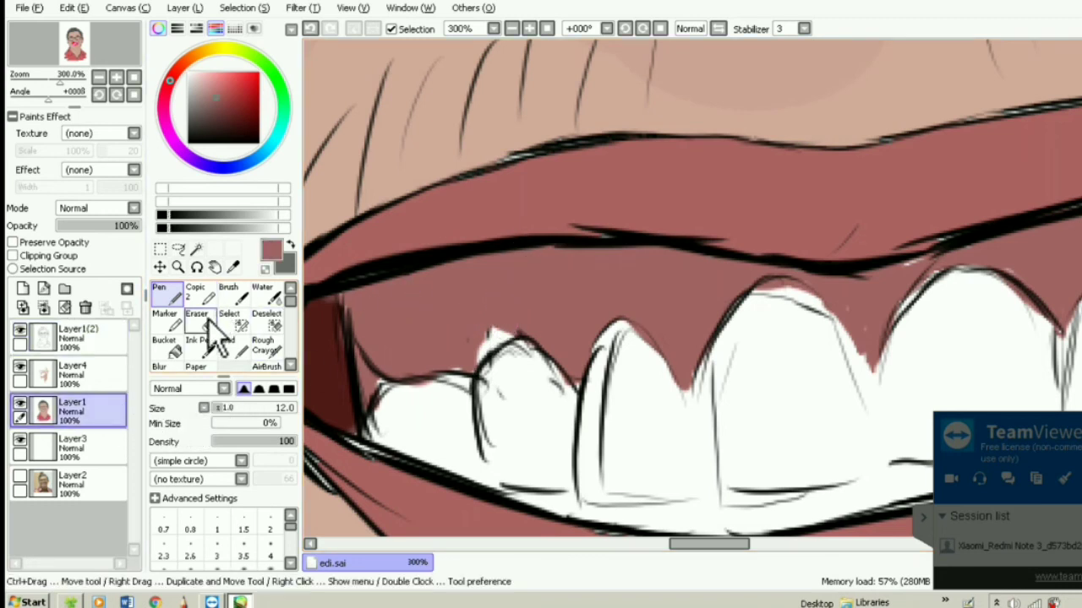
left_click(203, 342)
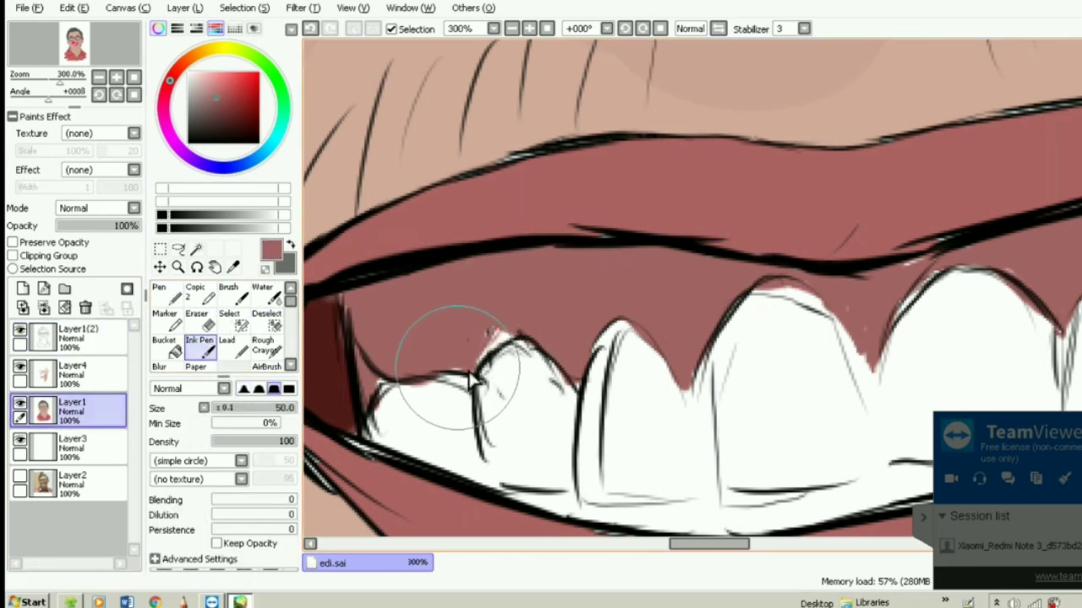
left_click_drag(481, 358, 509, 332)
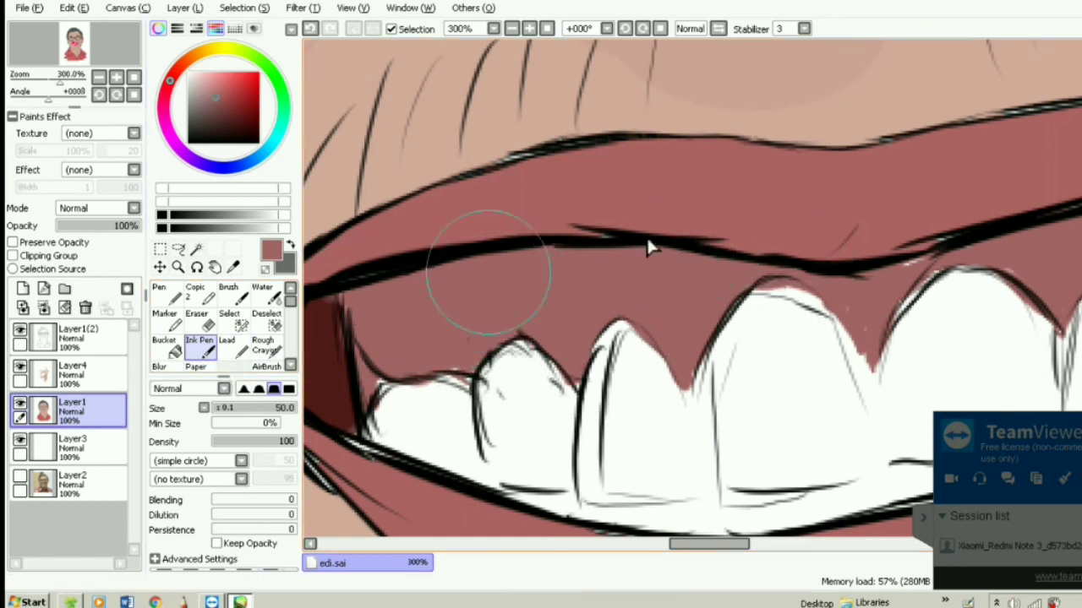
scroll(613, 255, "down", 8)
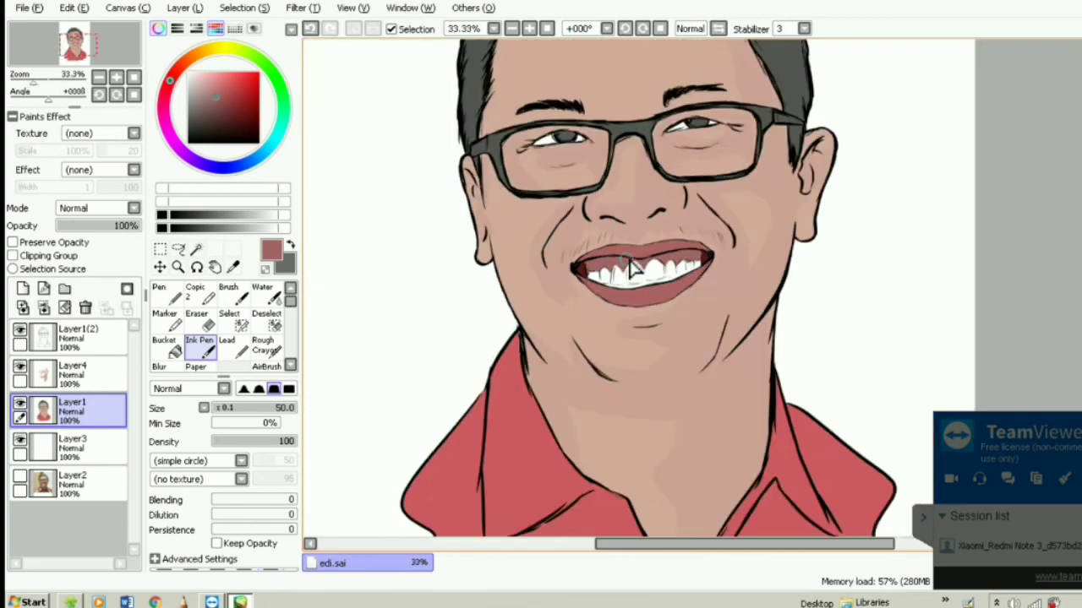
Erase the excess line art along the gum line above the front teeth on Layer1(2)
scroll(712, 242, "up", 7)
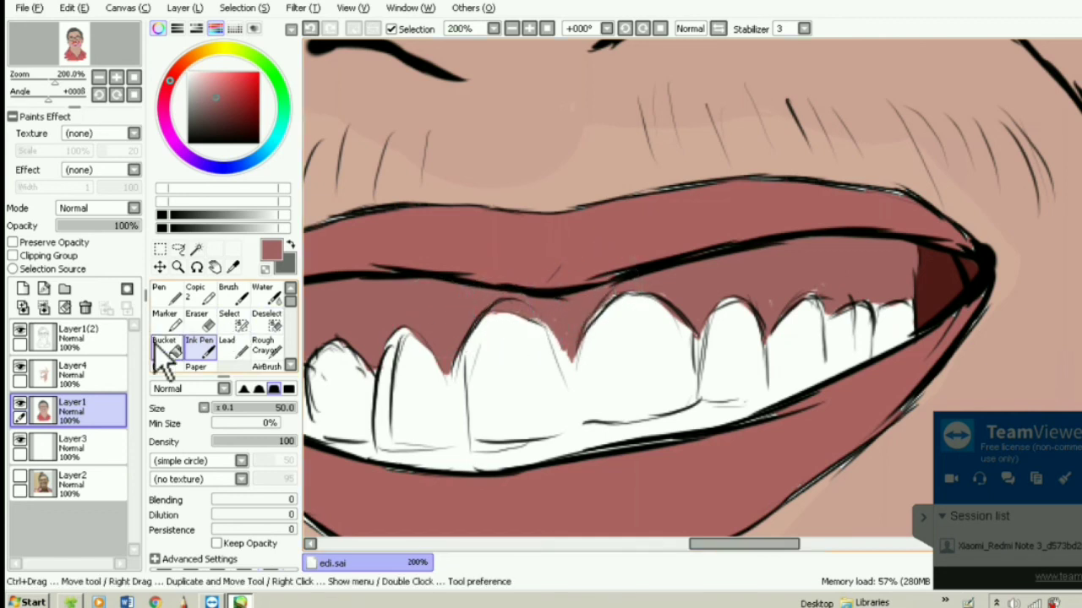
left_click(75, 348)
left_click(201, 321)
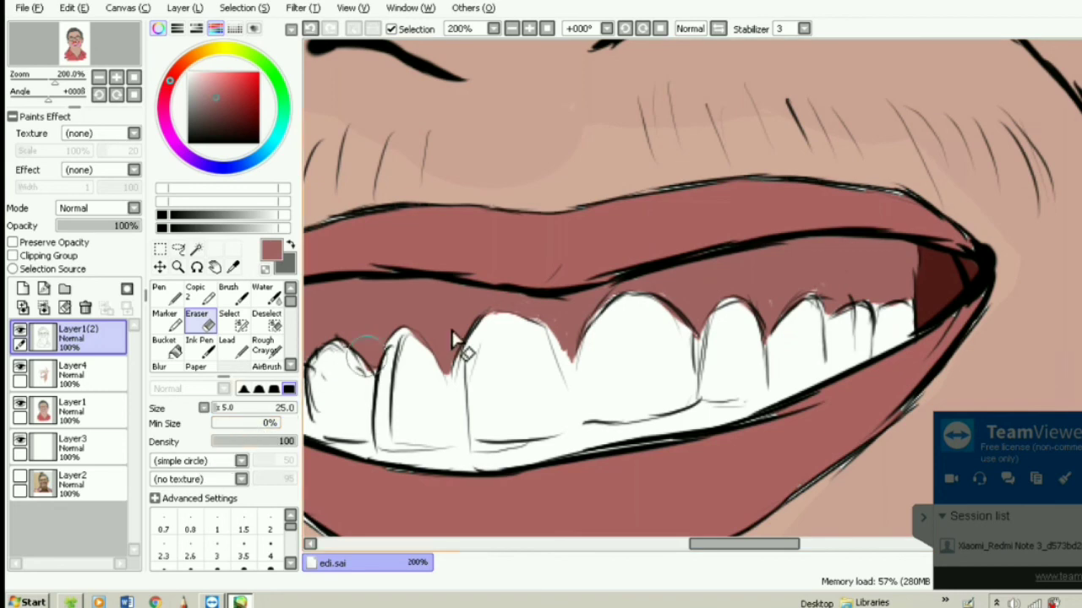
scroll(542, 309, "down", 2)
scroll(545, 313, "down", 3)
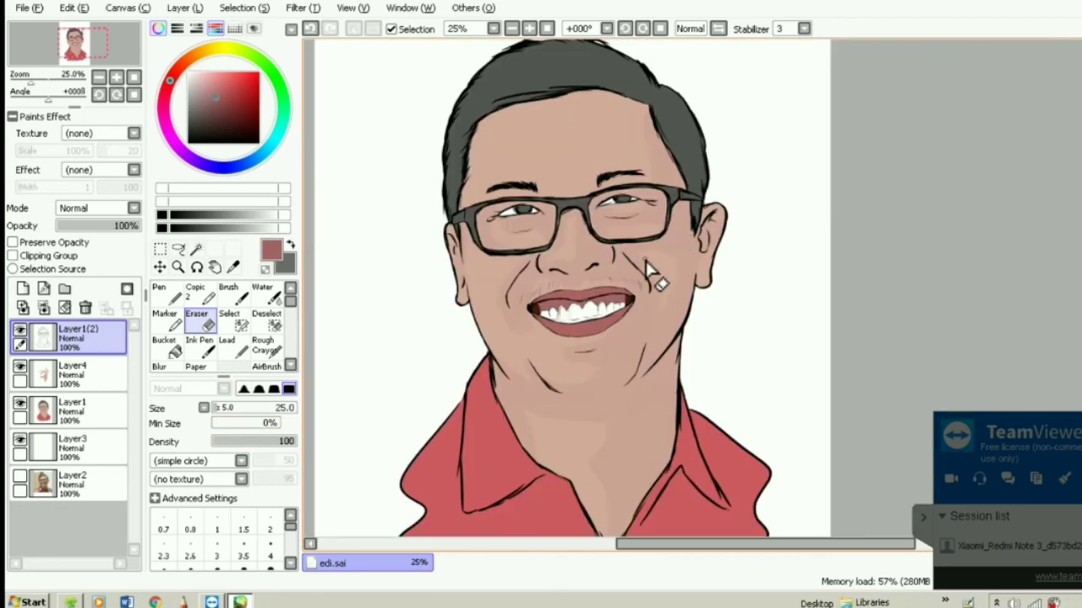
scroll(649, 269, "down", 1)
Shade the hair on the right side of the head on Layer4 with a darker gray using the Ink Pen at size 50
scroll(670, 218, "up", 4)
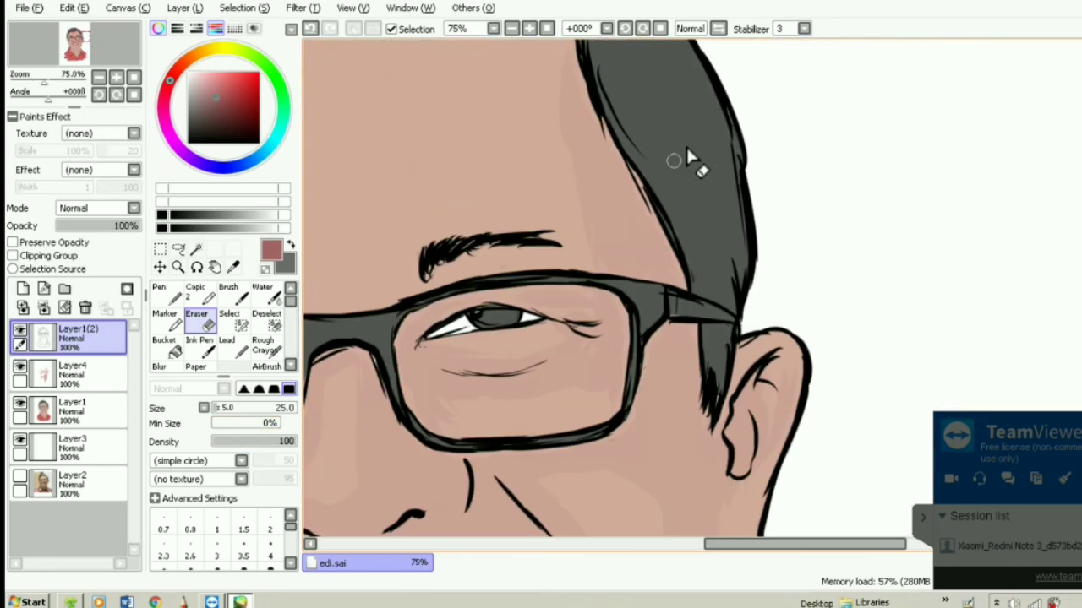
left_click(76, 371)
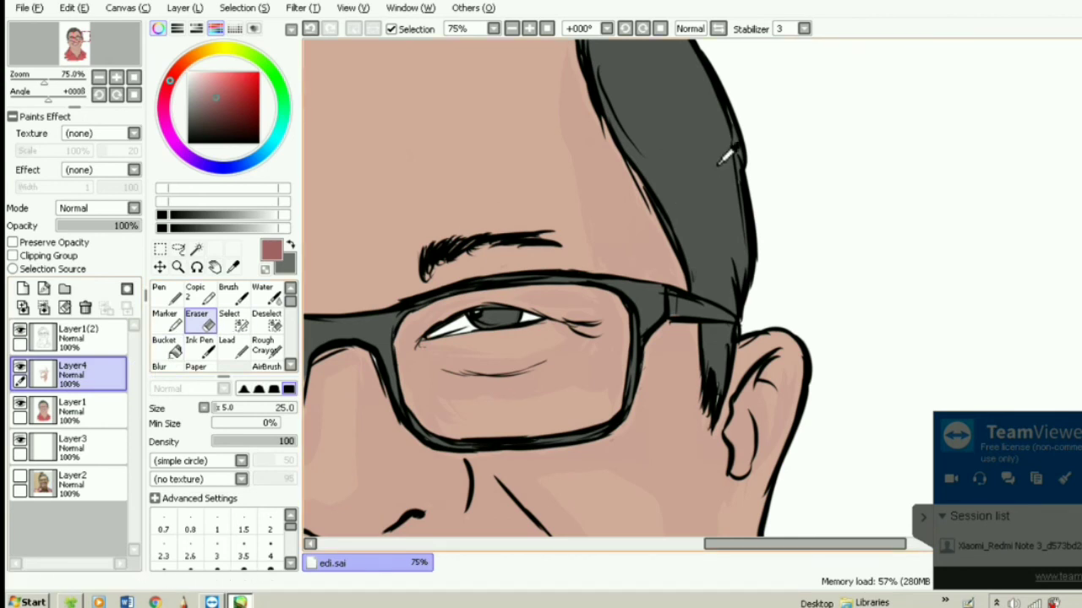
left_click(720, 157, "alt")
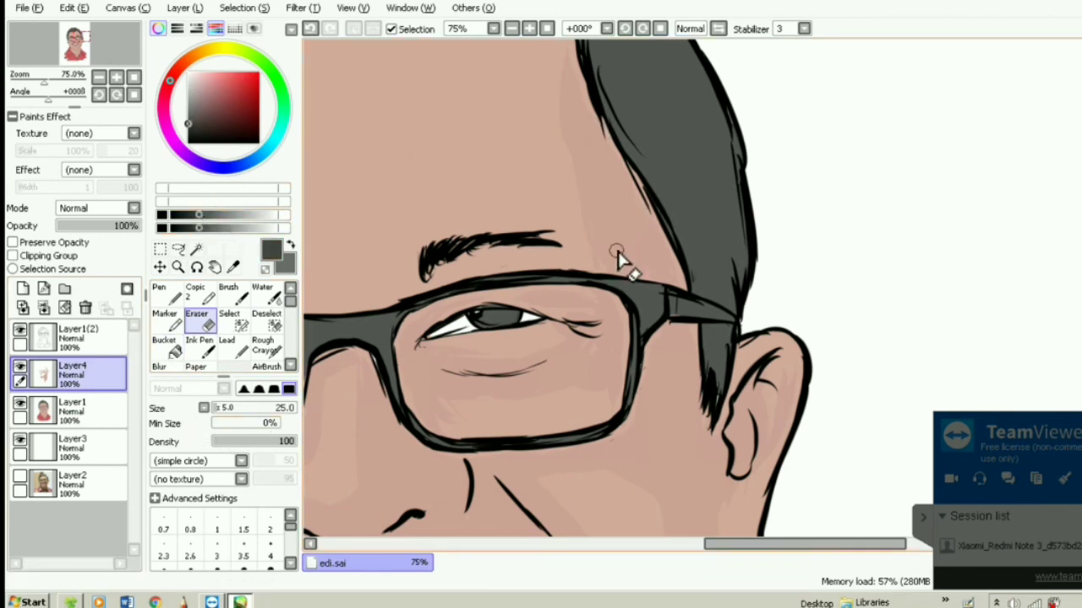
left_click_drag(622, 231, 607, 264)
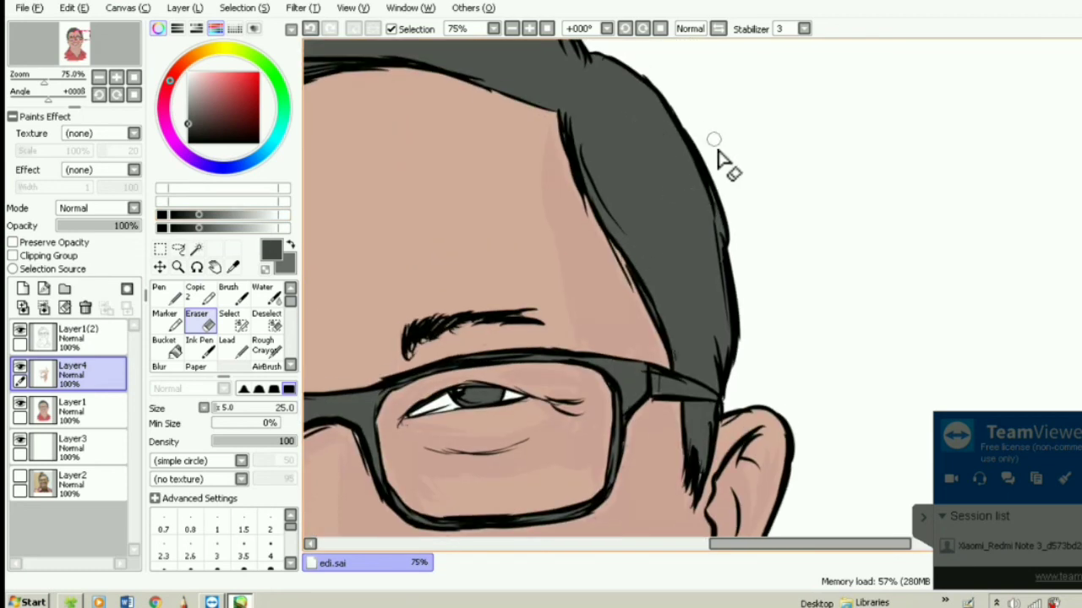
left_click(203, 345)
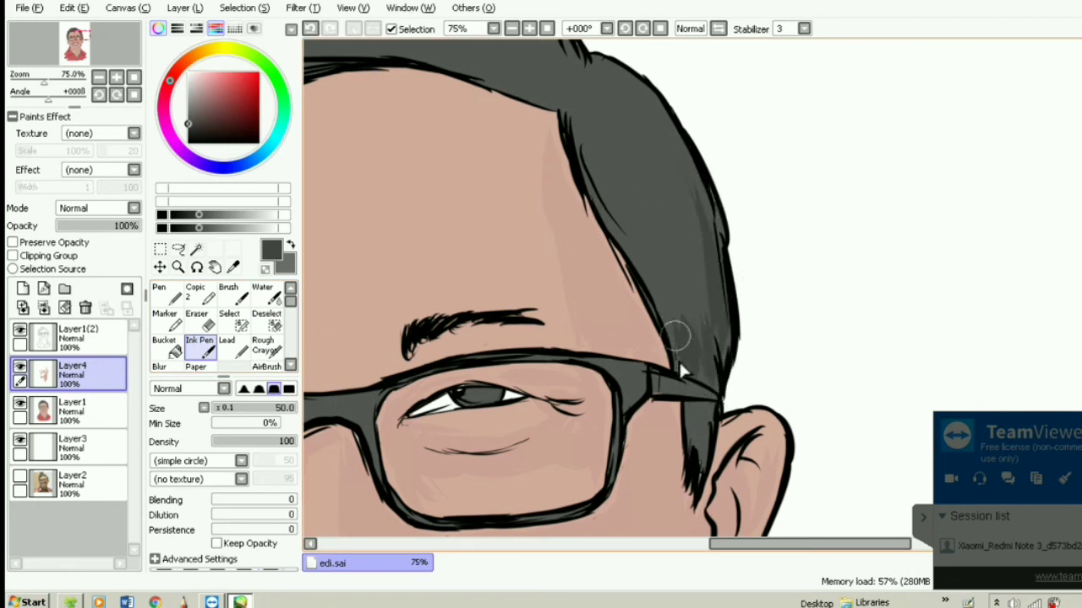
left_click_drag(690, 271, 710, 373)
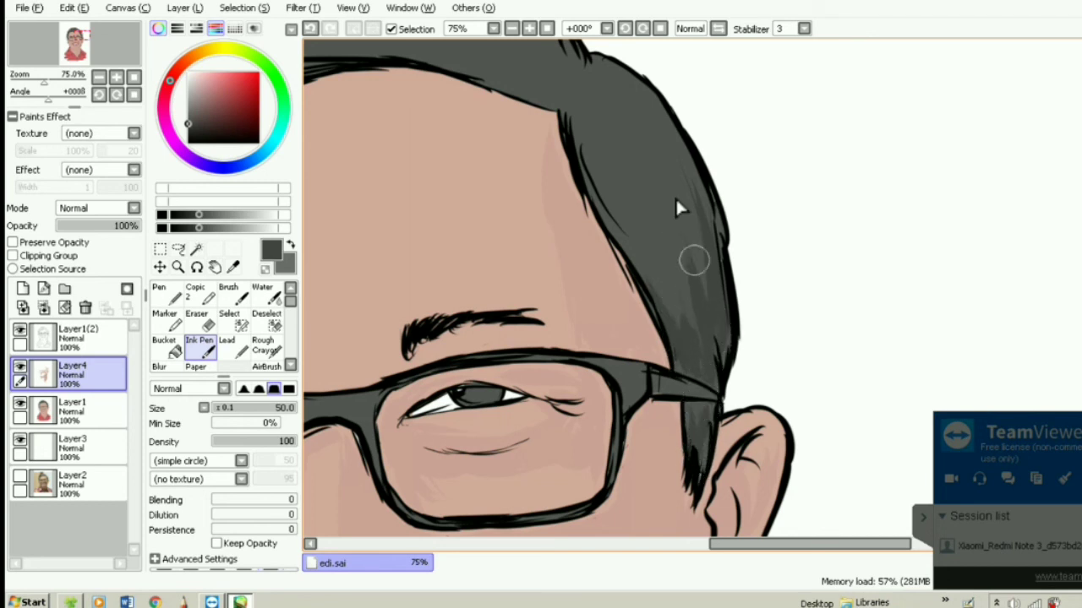
Shade the hair along the upper right edge and crown of the head on Layer4 with darker gray Ink Pen strokes
left_click_drag(621, 266, 710, 290)
mouse_move(680, 143)
left_mouse_down()
mouse_move(736, 236)
mouse_move(738, 226)
left_mouse_up()
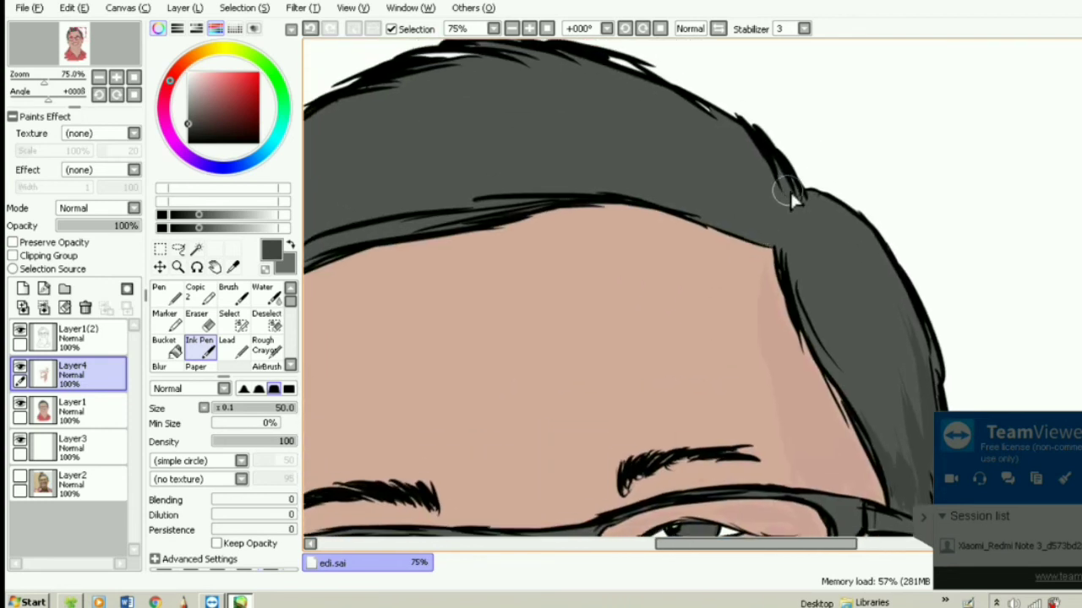
key("ctrl+z")
left_click_drag(773, 159, 691, 98)
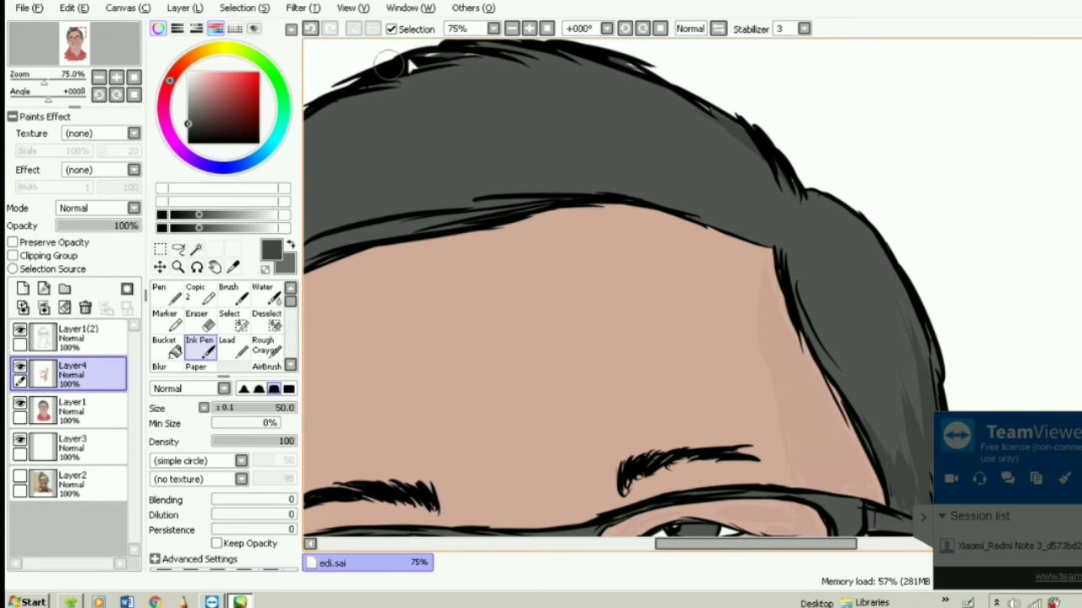
left_click_drag(588, 79, 522, 66)
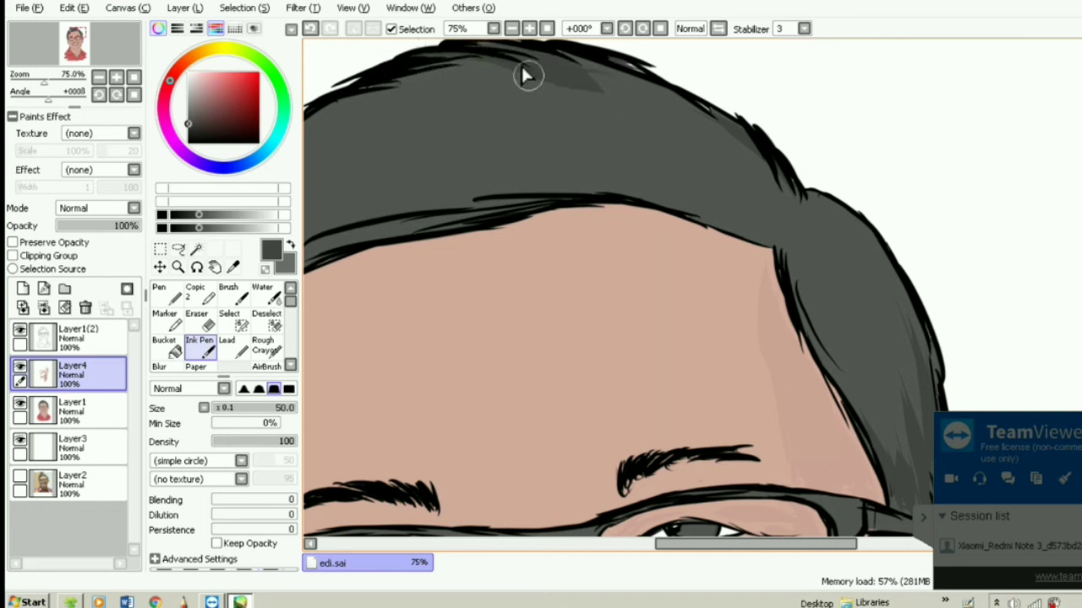
key("ctrl+z")
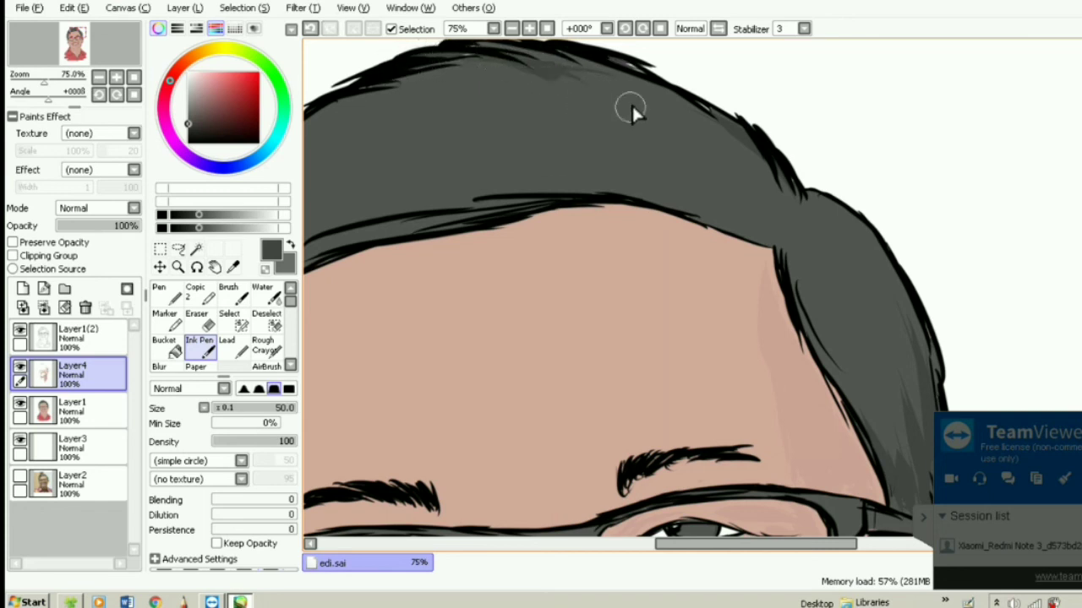
left_click_drag(632, 105, 510, 57)
left_click_drag(663, 103, 554, 62)
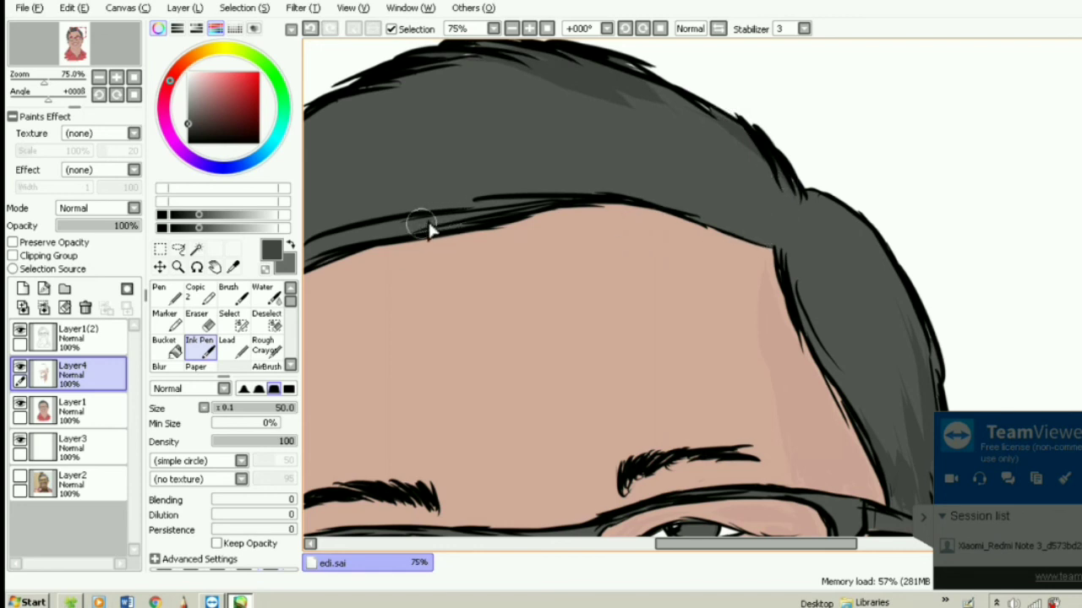
Add darker gray shading to the hair just above the forehead hairline on Layer4, extending to its right corner
left_click_drag(411, 231, 586, 187)
mouse_move(488, 218)
left_mouse_down()
mouse_move(648, 157)
mouse_move(536, 201)
mouse_move(700, 161)
mouse_move(550, 189)
mouse_move(714, 150)
mouse_move(703, 144)
mouse_move(783, 148)
mouse_move(796, 174)
mouse_move(840, 158)
left_mouse_up()
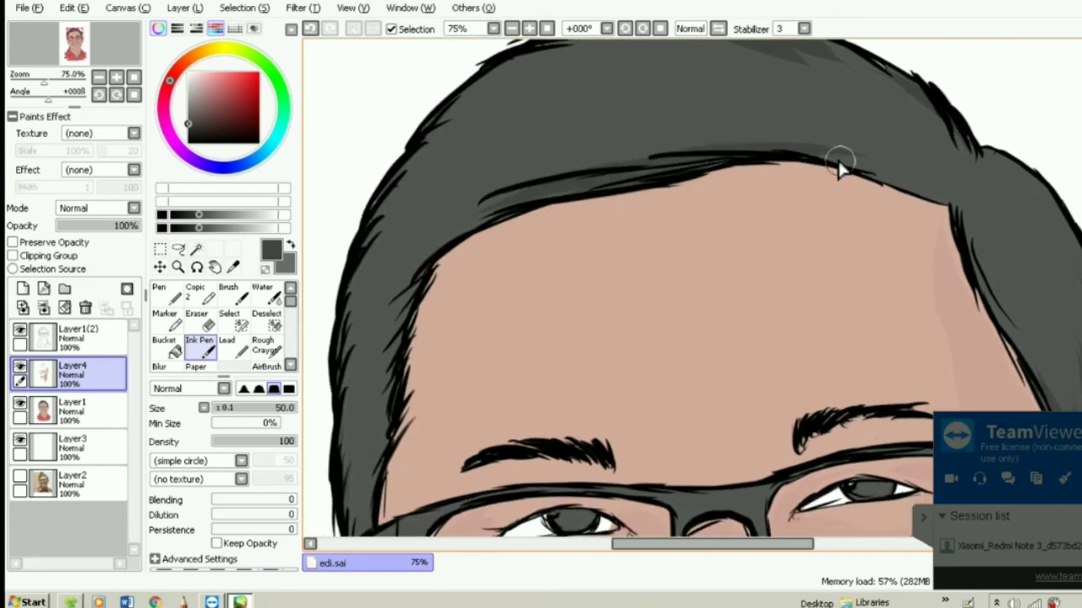
left_click_drag(948, 203, 881, 177)
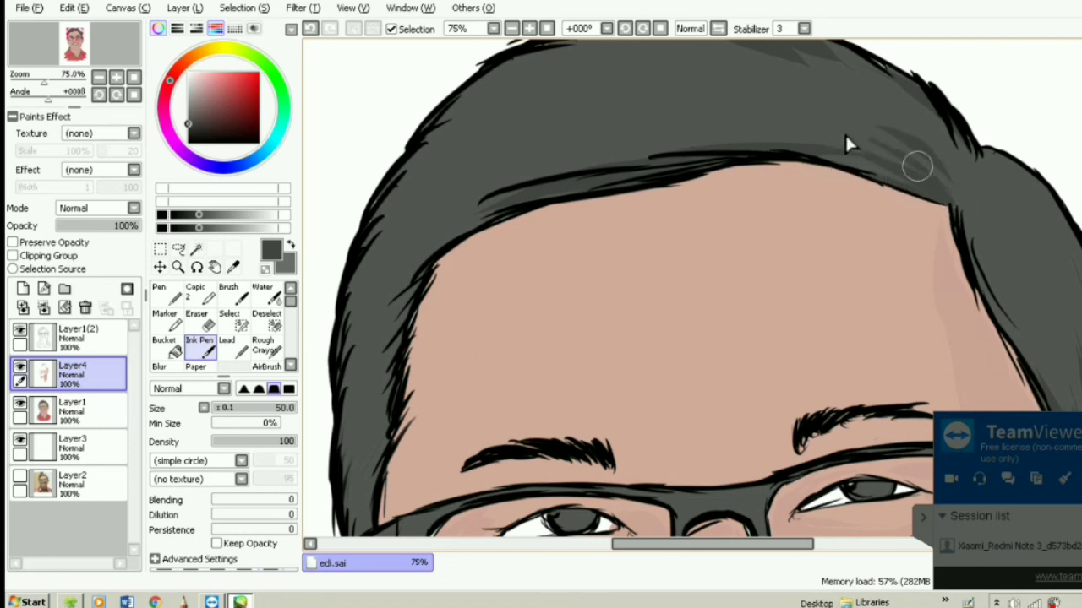
Shade the glasses frame on Layer4 with the same dark gray, from the left hinge across the bridge
scroll(683, 226, "down", 5)
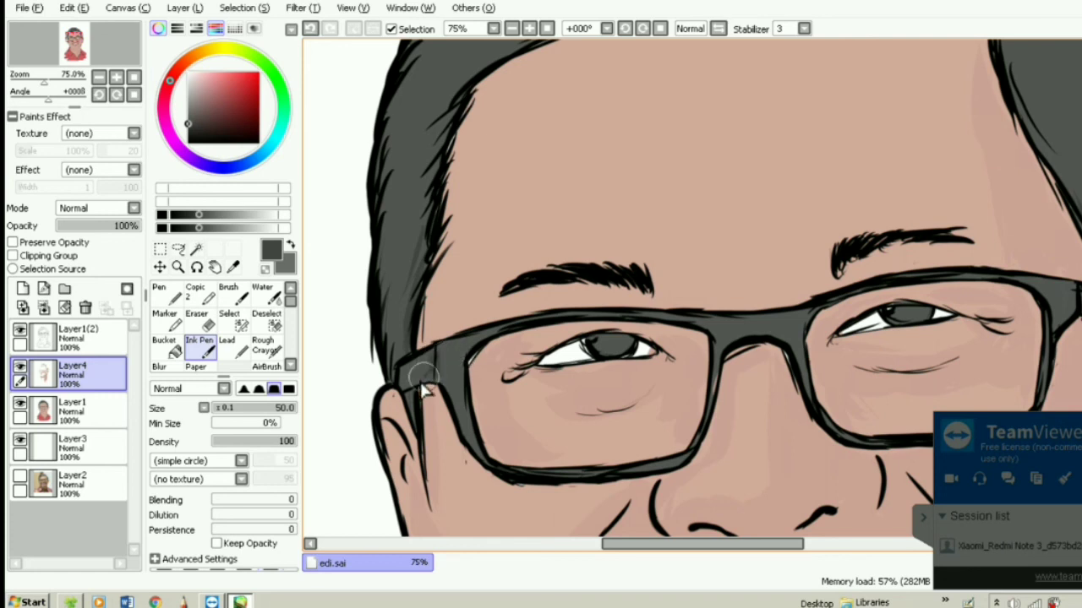
left_click_drag(465, 350, 471, 370)
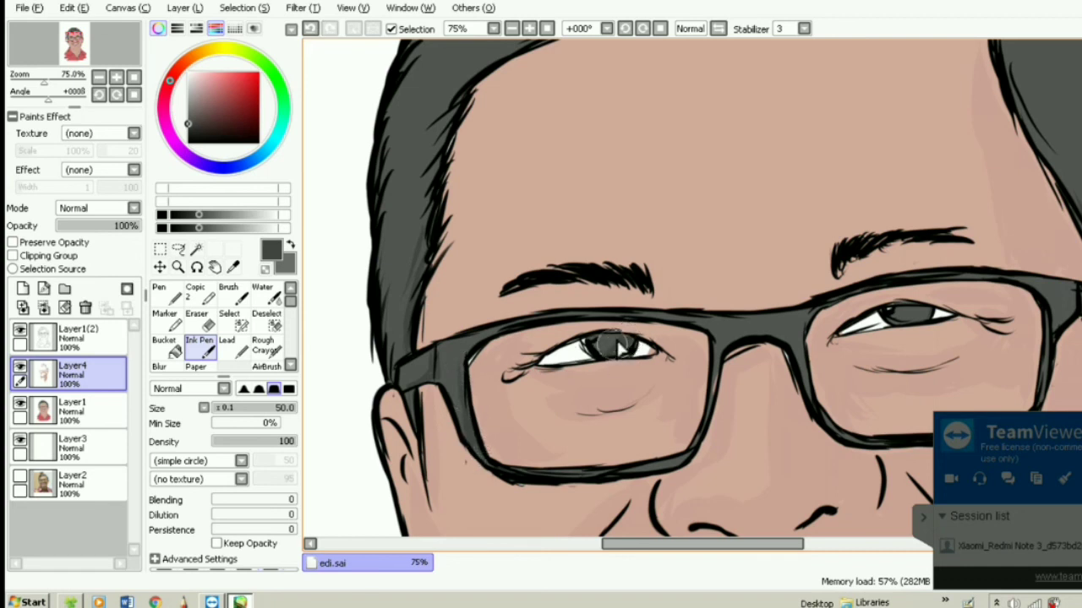
left_click_drag(804, 321, 741, 311)
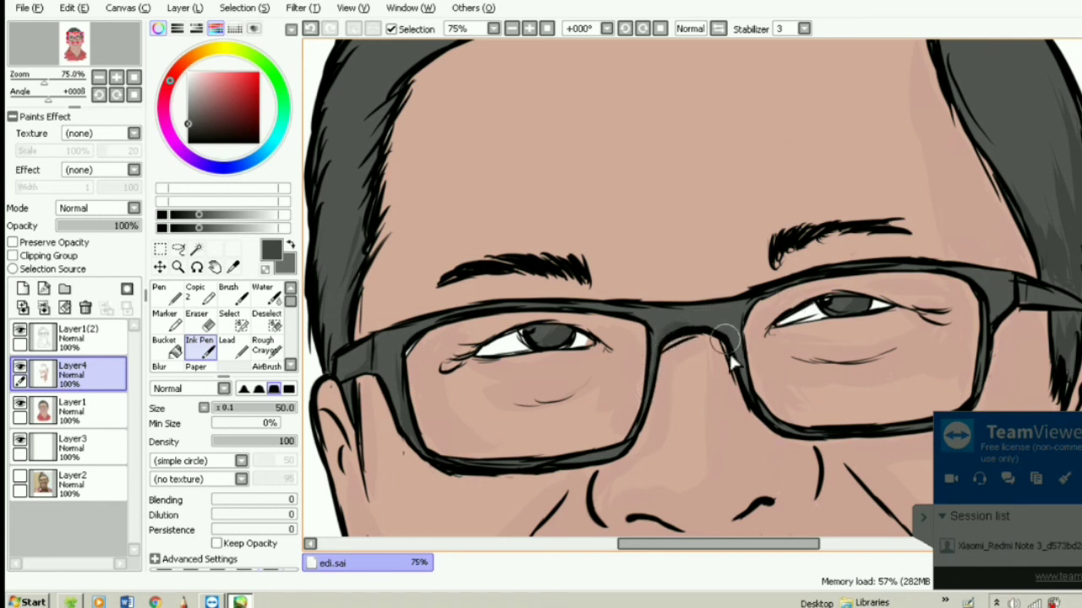
left_click_drag(732, 332, 589, 277)
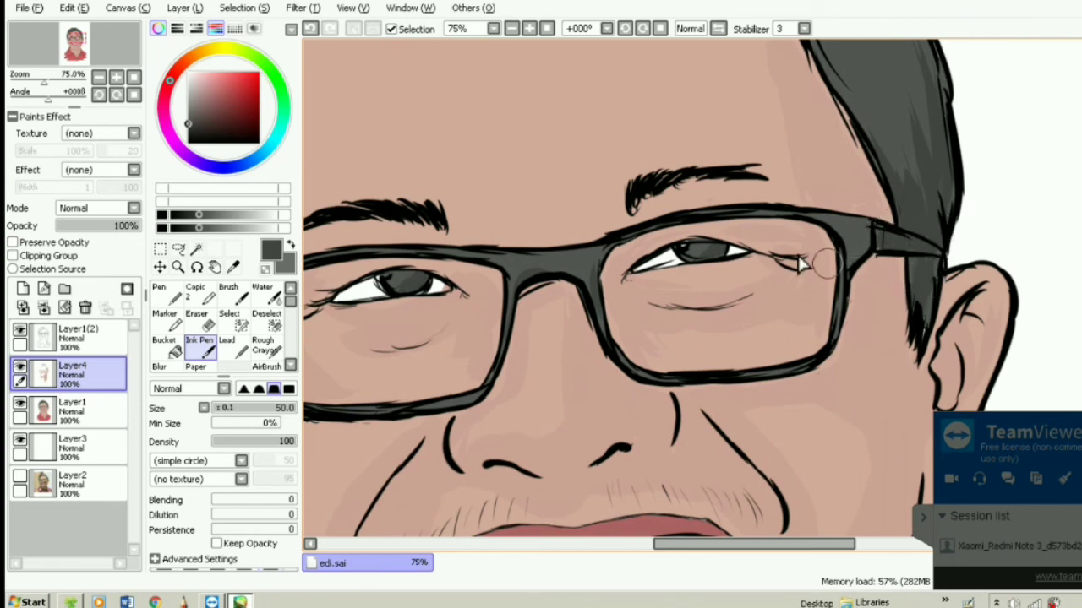
scroll(718, 288, "down", 2)
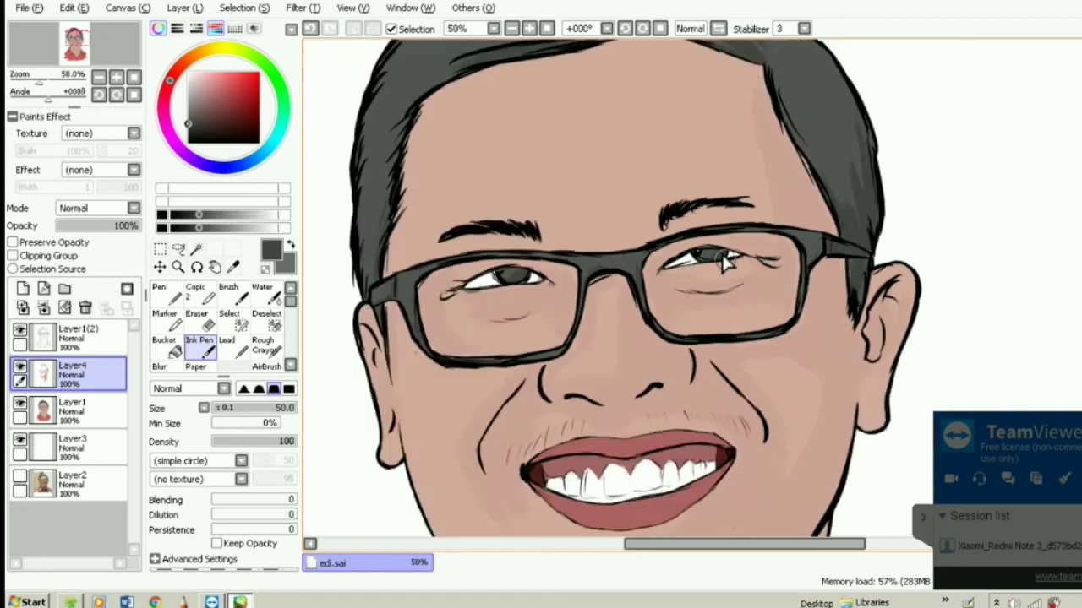